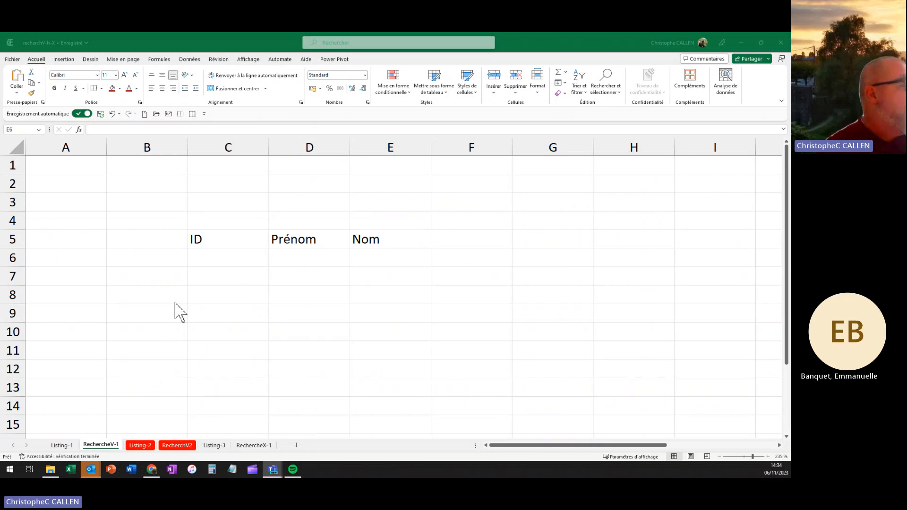
# Step: On Listing-1, name the range D5:D24 (ID-1 to ID-20) 'ID' using the Name Box
pyautogui.click(61, 446)
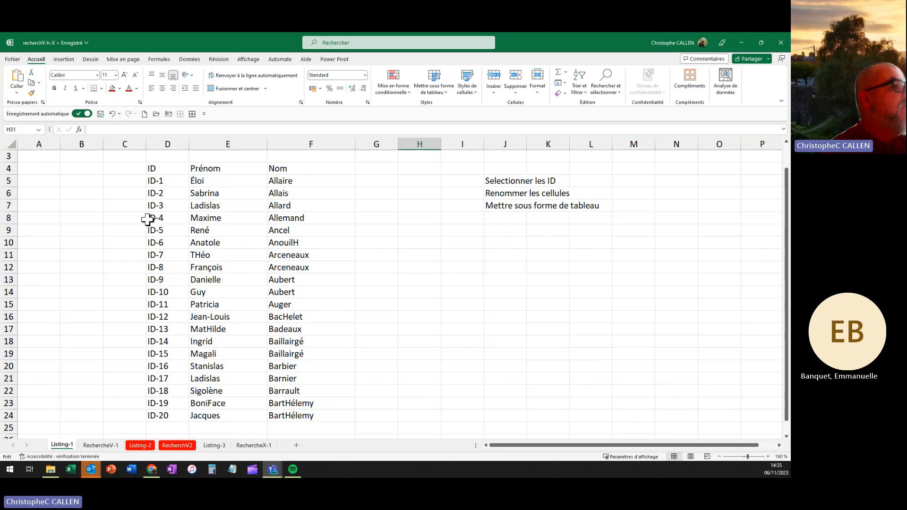
pyautogui.moveTo(157, 181); pyautogui.dragTo(158, 415)
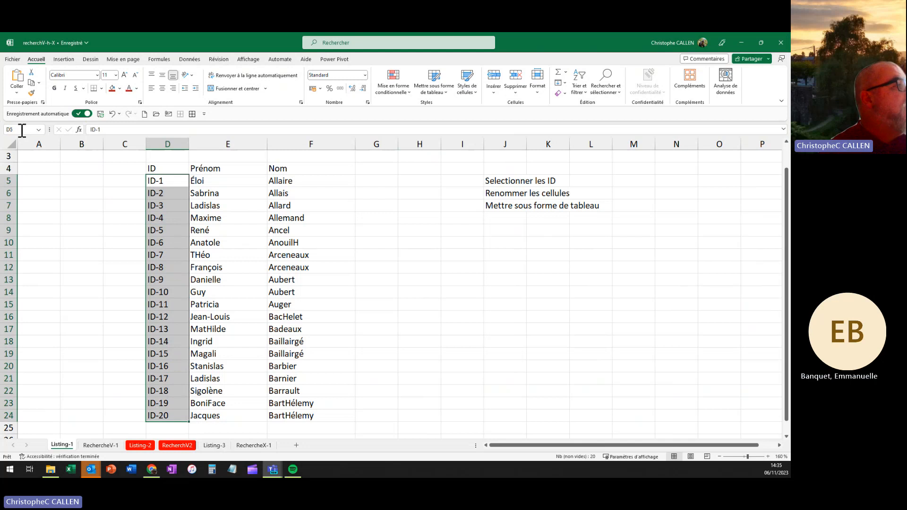
pyautogui.write('I')
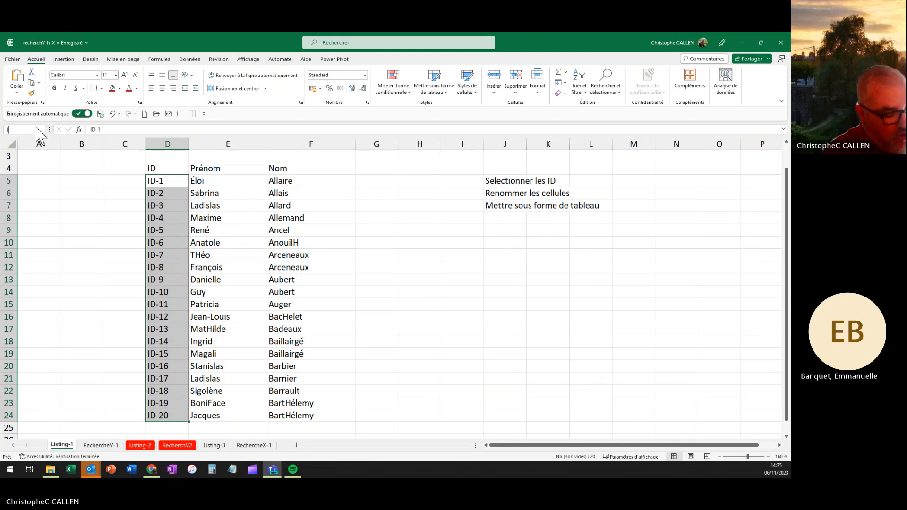
pyautogui.write('D')
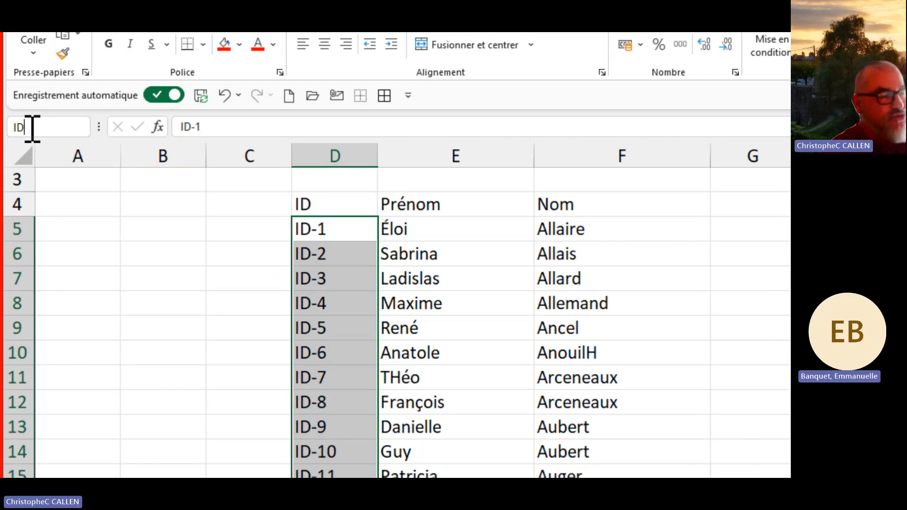
pyautogui.press('Return')
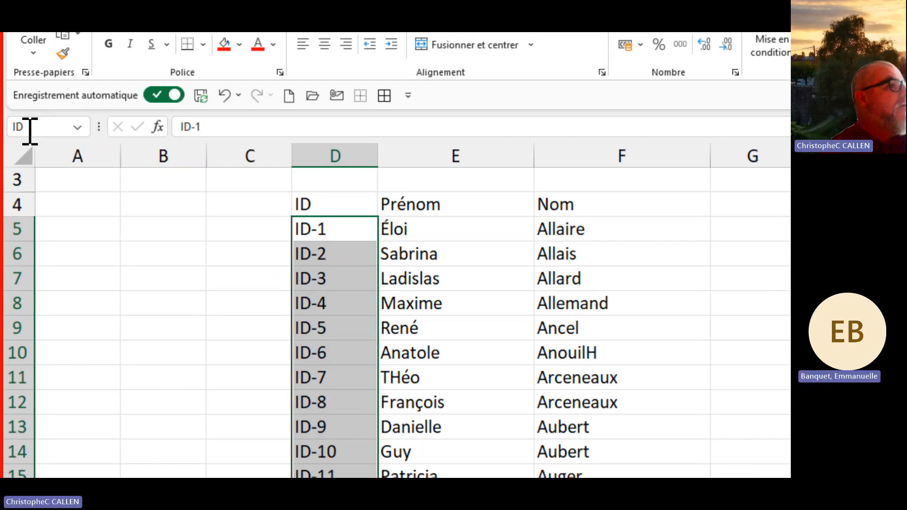
pyautogui.click(170, 251)
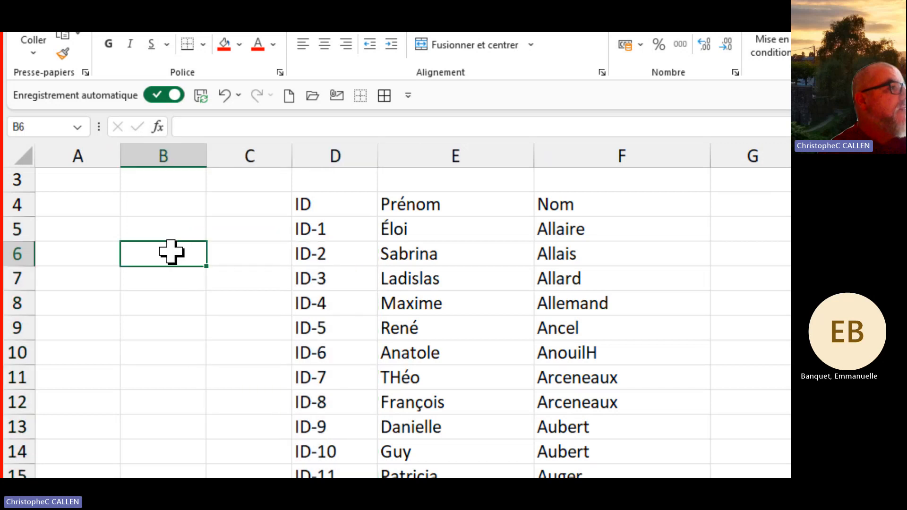
pyautogui.click(79, 127)
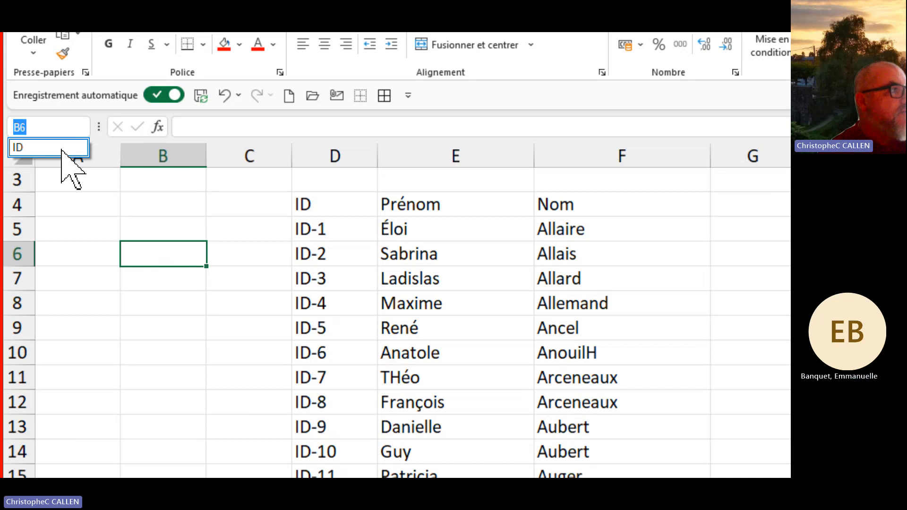
pyautogui.click(62, 149)
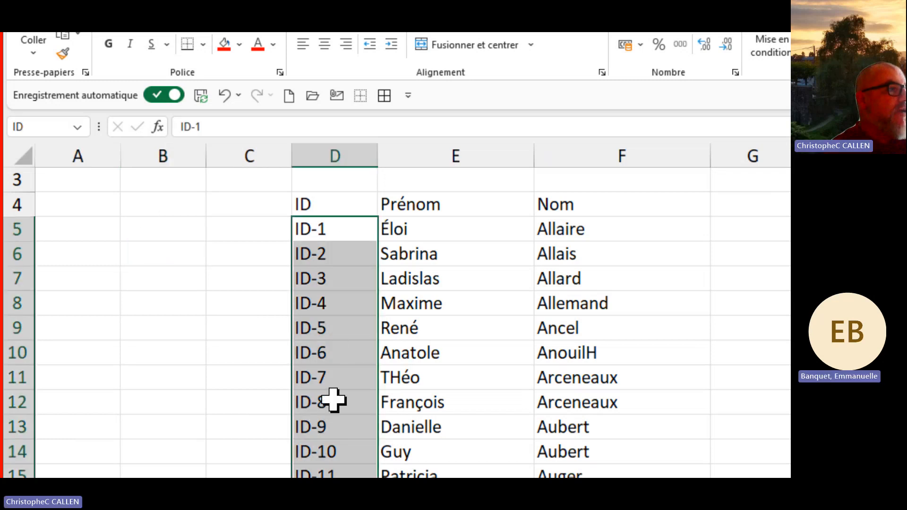
pyautogui.scroll(-5, 344, 397)
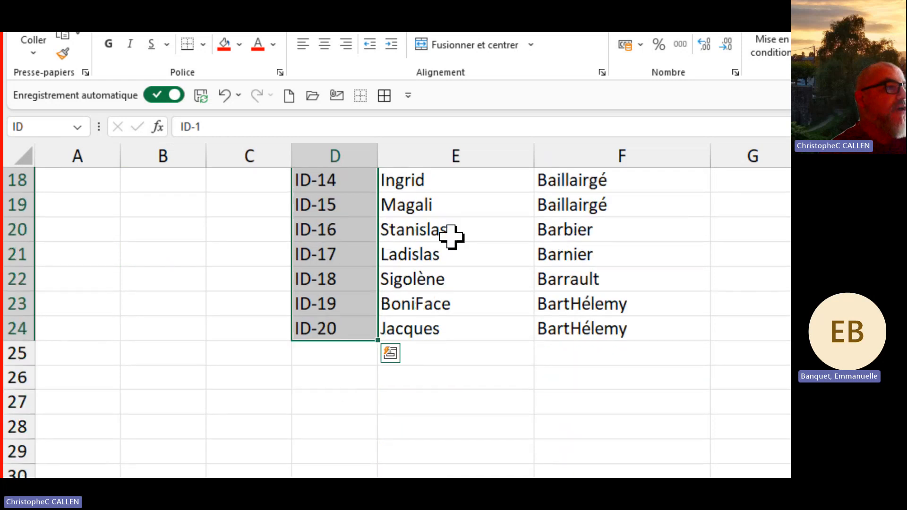
pyautogui.click(449, 234)
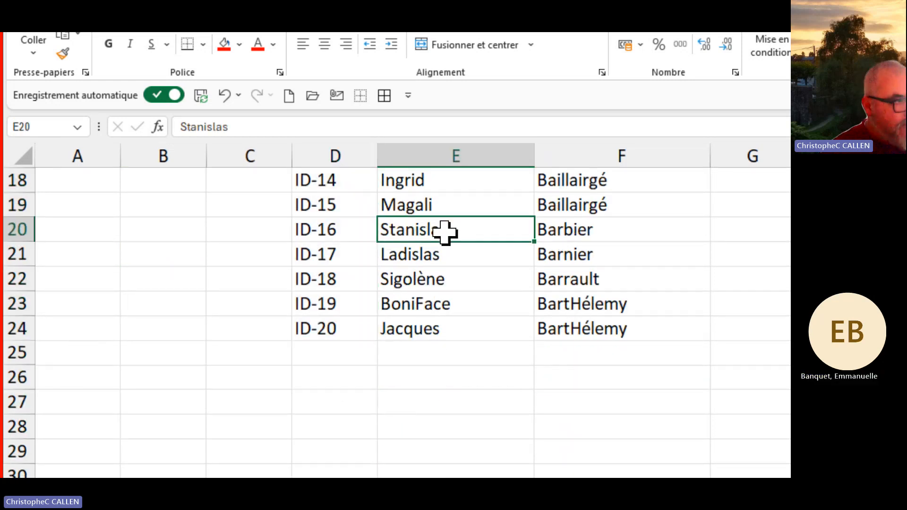
pyautogui.scroll(6, 498, 250)
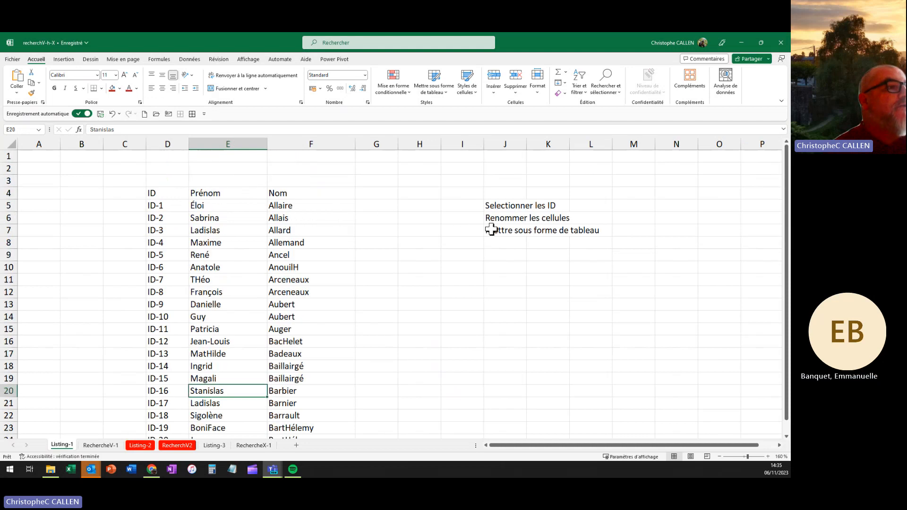
# Step: Format the D4:F24 list as a light orange table with its first row as headers
pyautogui.click(211, 231)
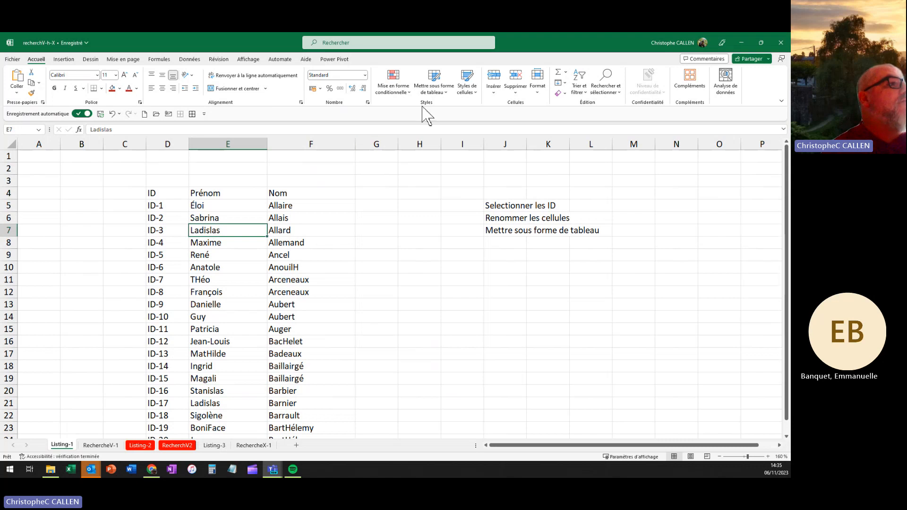
pyautogui.click(433, 95)
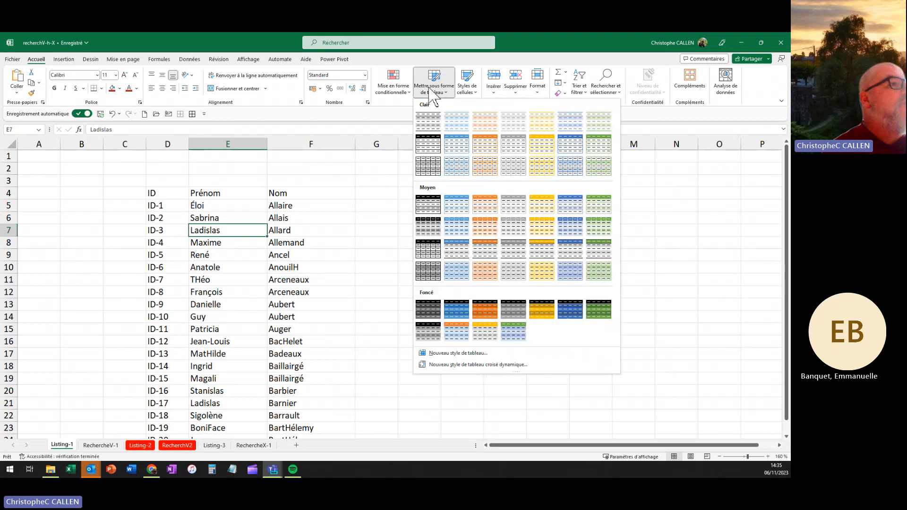
pyautogui.click(485, 148)
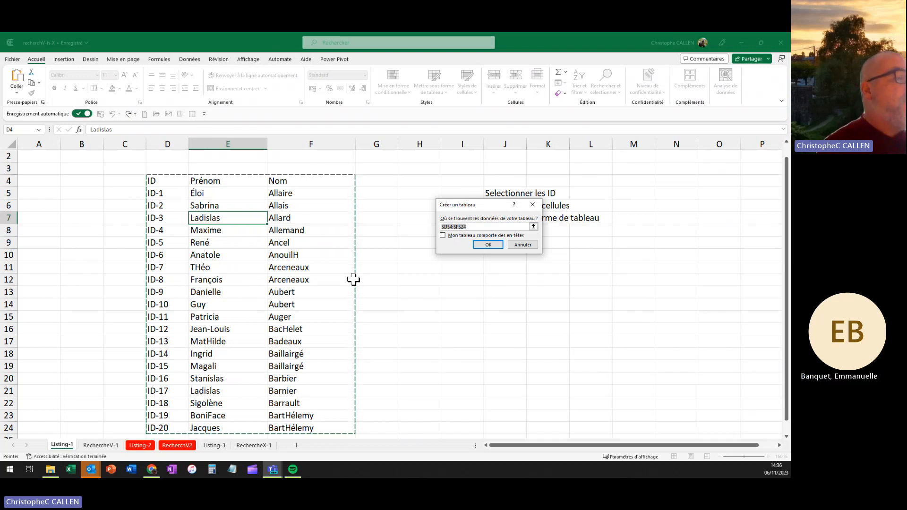
pyautogui.click(443, 236)
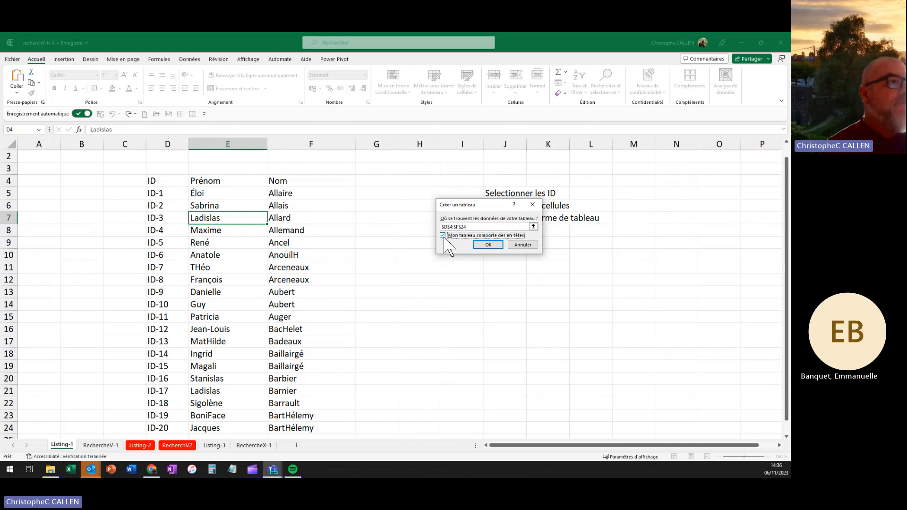
pyautogui.click(486, 245)
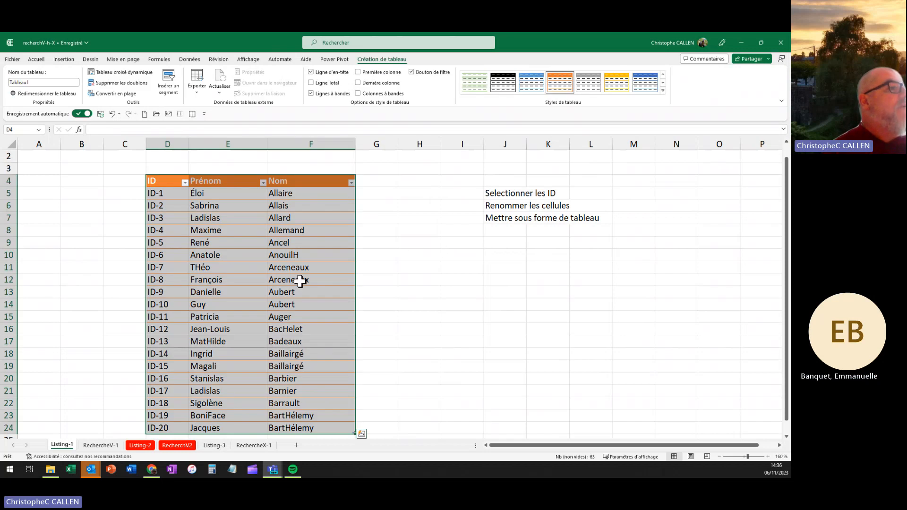
# Step: Turn off the sheet gridlines (Quadrillage) on the Affichage tab
pyautogui.click(415, 246)
pyautogui.click(305, 256)
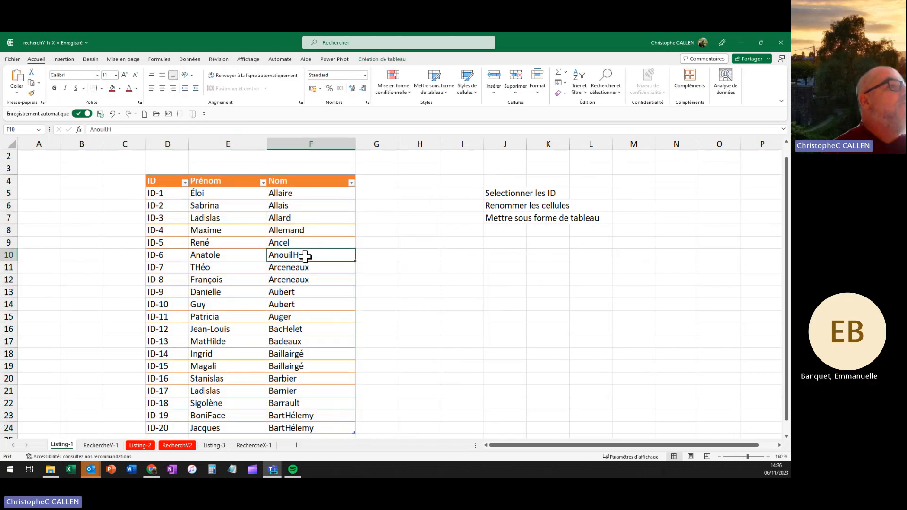
pyautogui.click(249, 60)
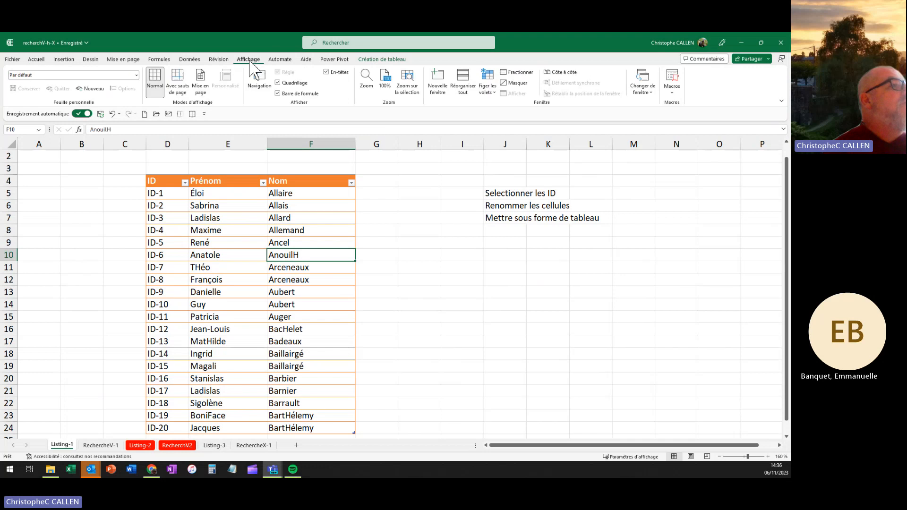
pyautogui.click(289, 84)
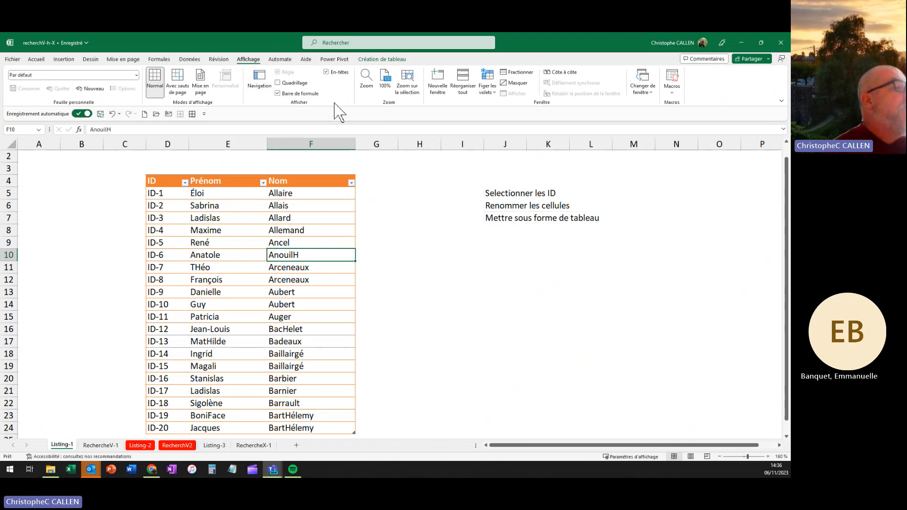
# Step: Tick Colonnes à bandes so the orange table shows banded columns
pyautogui.click(258, 292)
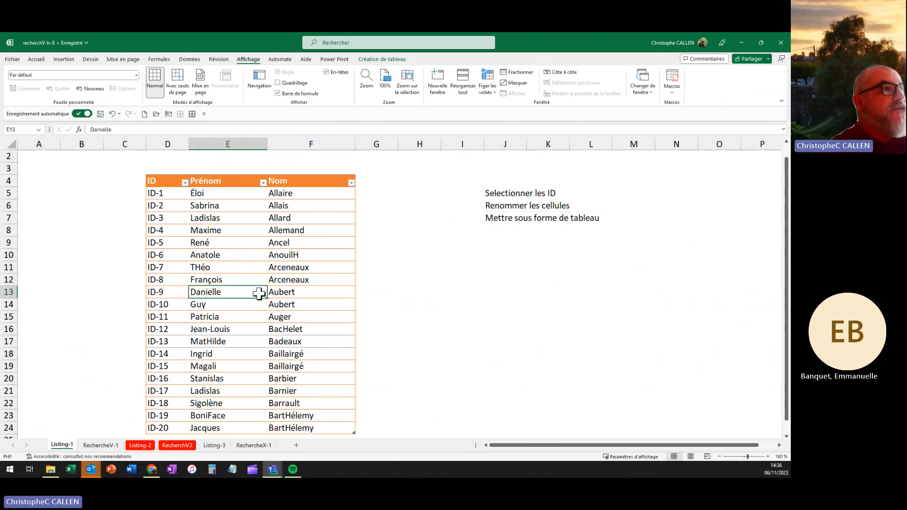
pyautogui.click(381, 60)
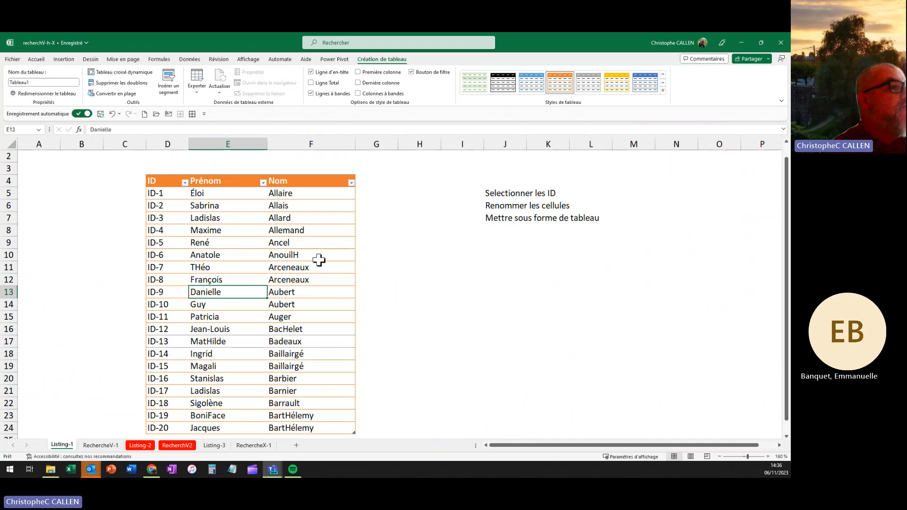
pyautogui.click(455, 280)
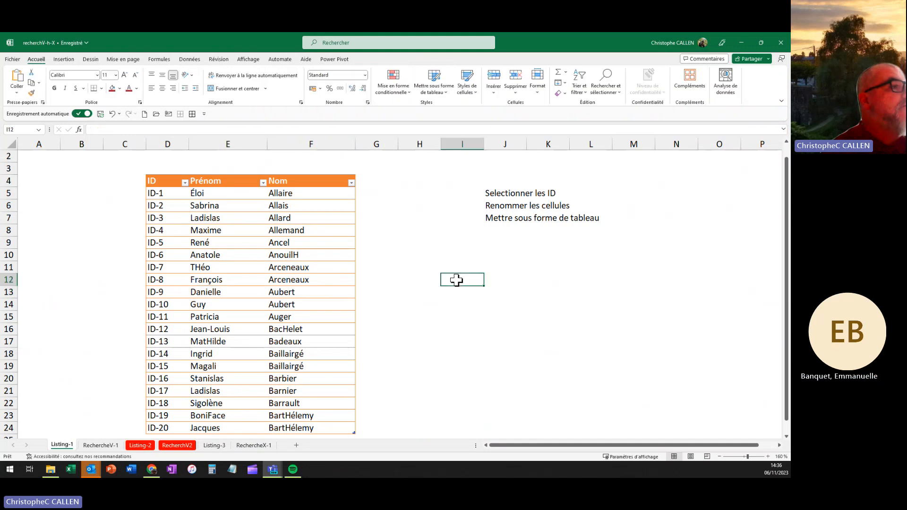
pyautogui.click(288, 280)
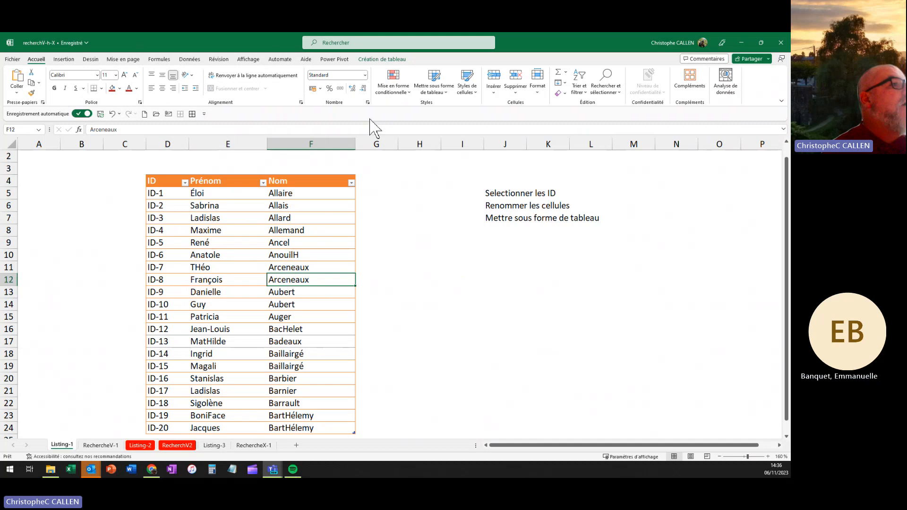
pyautogui.click(374, 60)
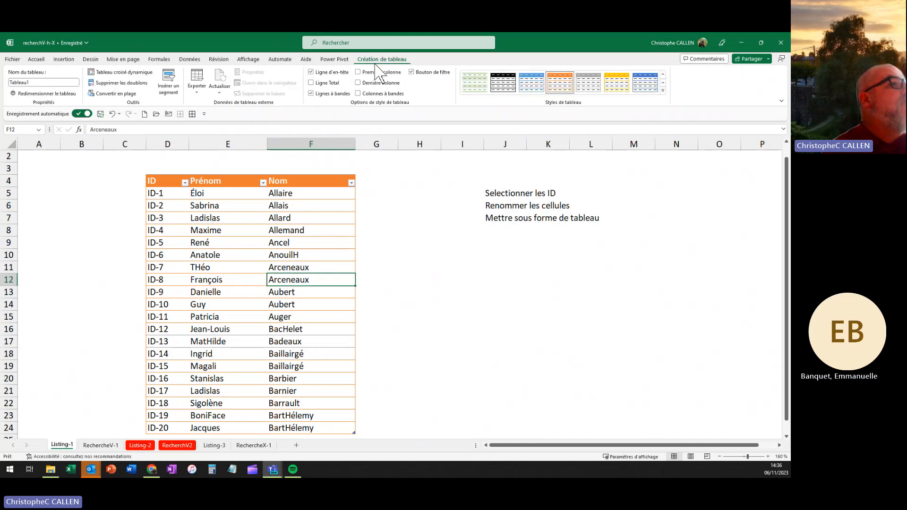
pyautogui.click(358, 94)
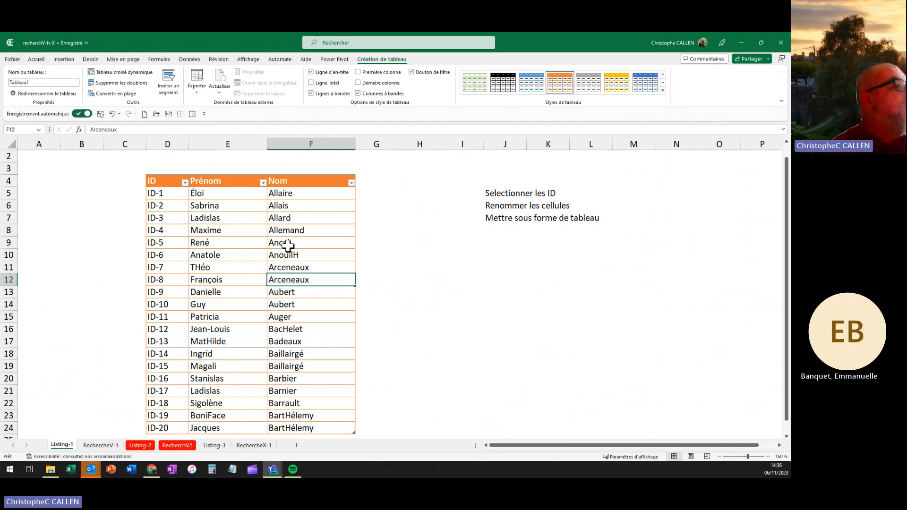
pyautogui.click(208, 250)
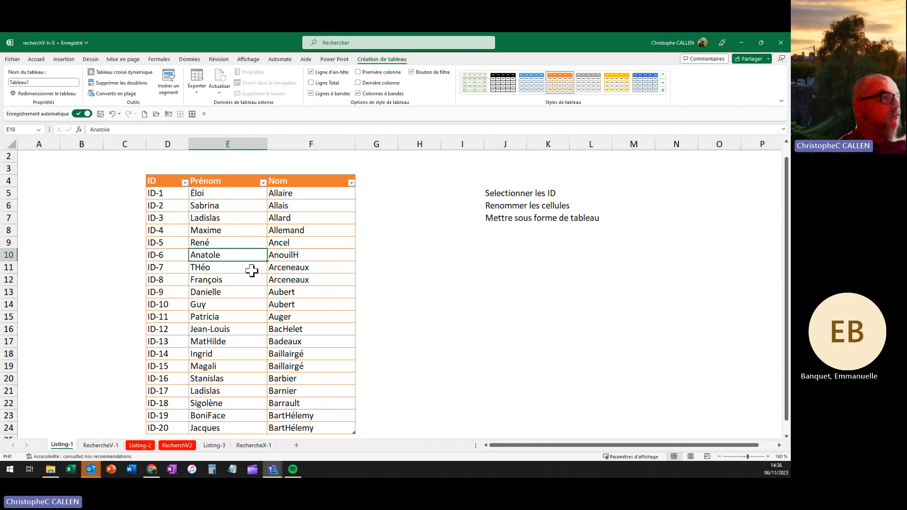
# Step: Rename table Tableau1 to SUEZ in the Table Name box
pyautogui.click(38, 82)
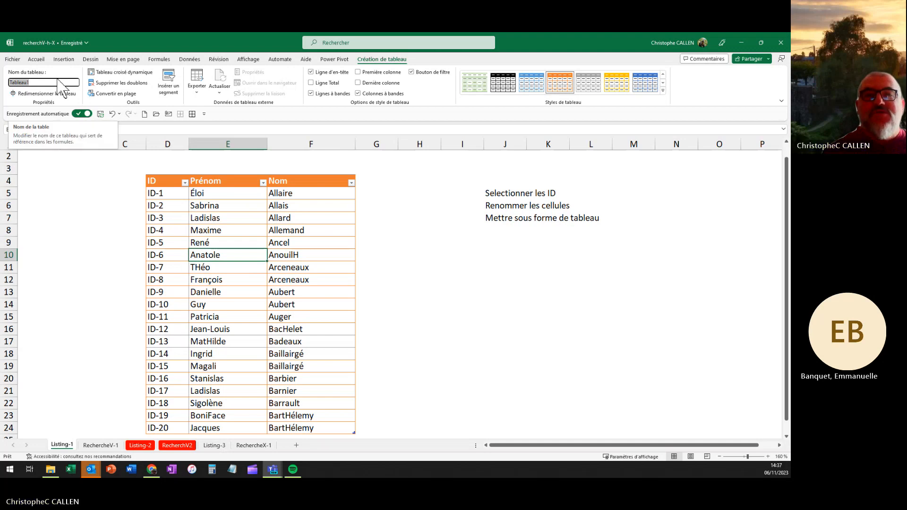
pyautogui.write('SU')
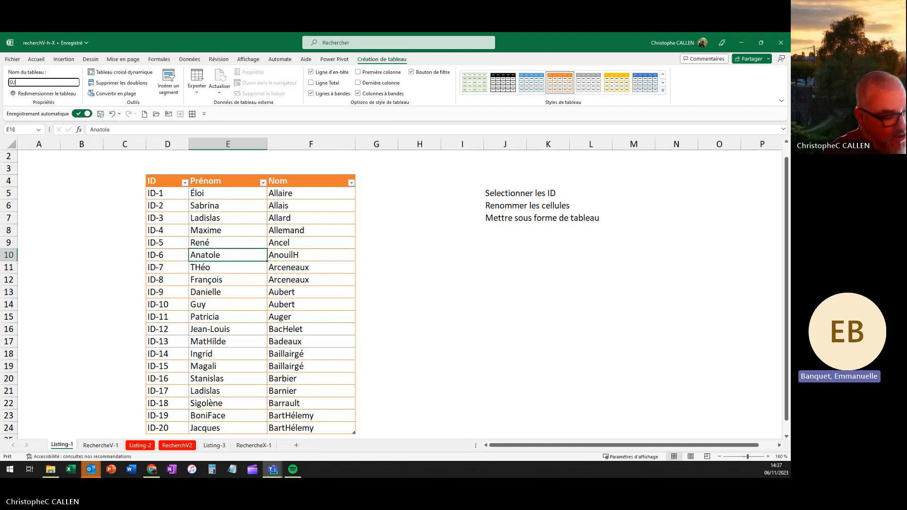
pyautogui.write('EZ')
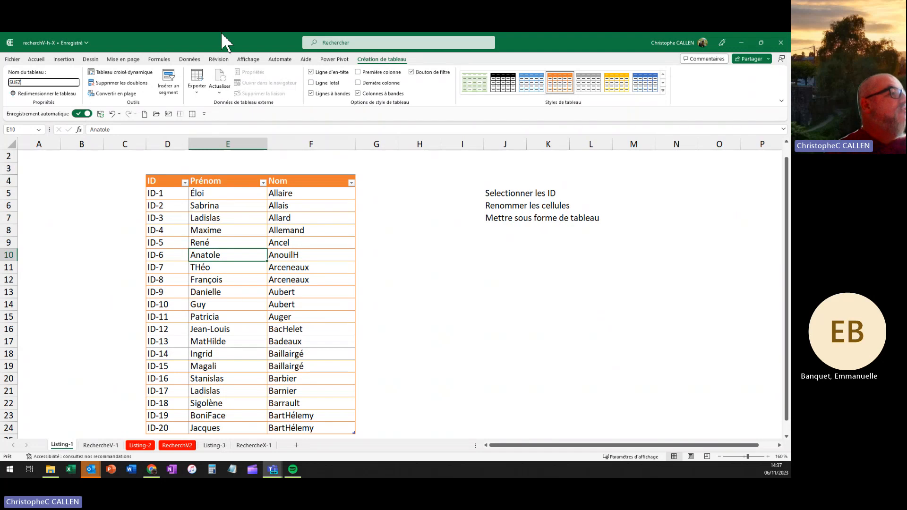
pyautogui.press('Return')
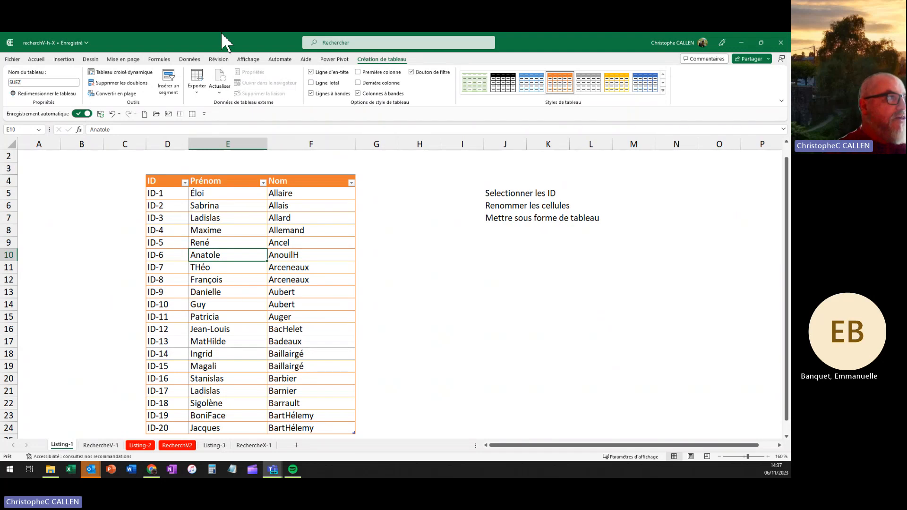
pyautogui.click(254, 229)
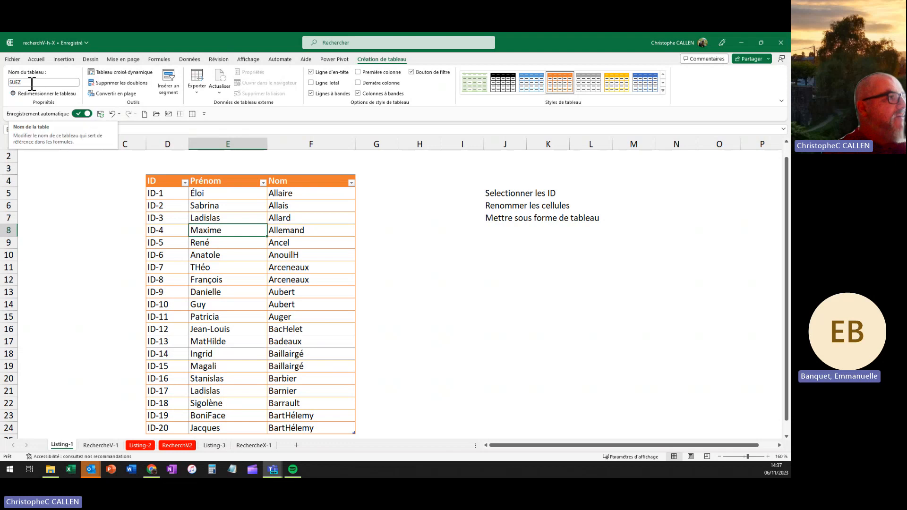
pyautogui.click(66, 207)
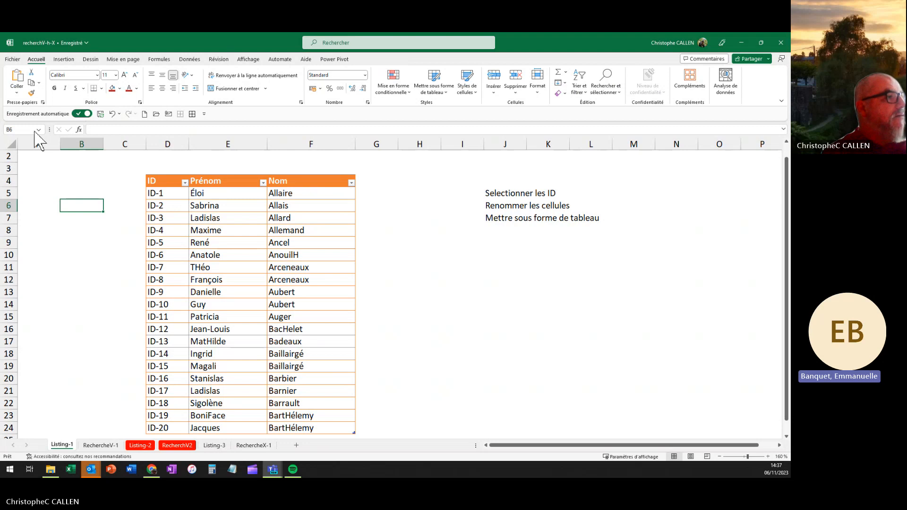
# Step: Switch to the RechercheV-1 sheet and select cell C6 below the ID header
pyautogui.click(230, 232)
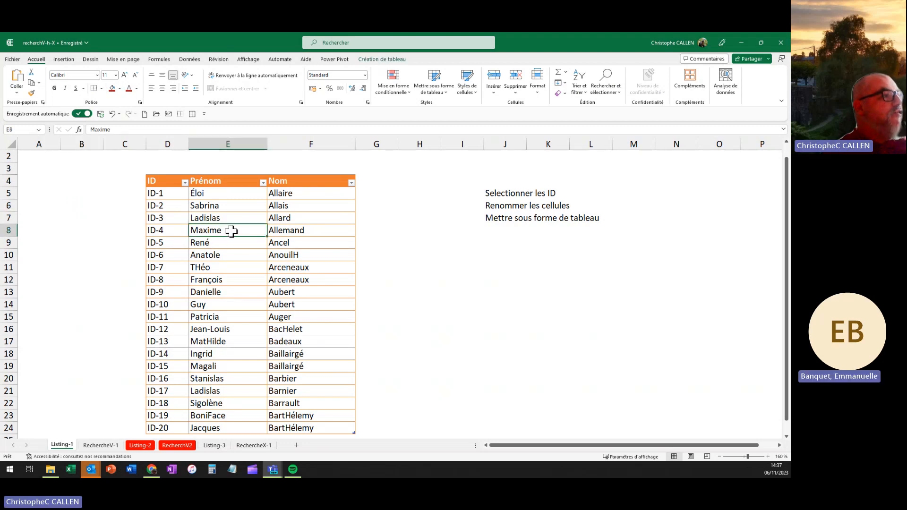
pyautogui.click(100, 447)
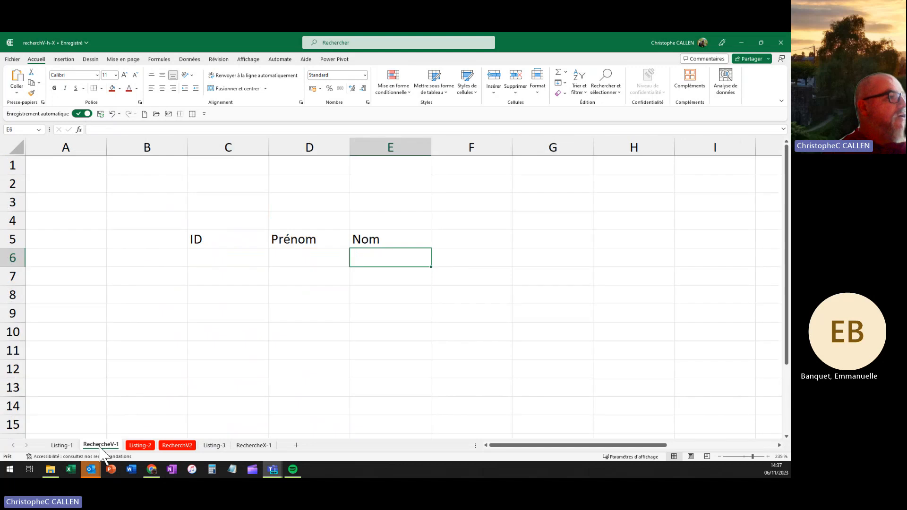
pyautogui.click(240, 262)
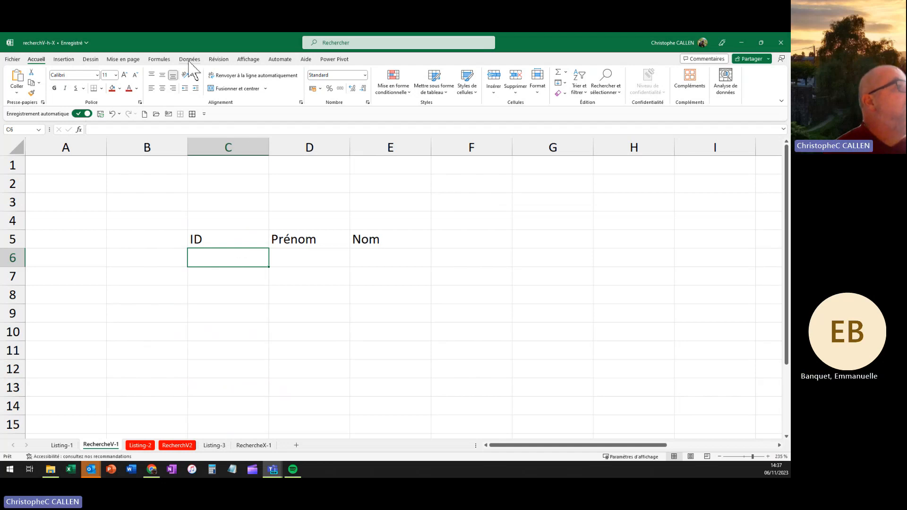
# Step: Give C6 a List data validation with source =id
pyautogui.click(189, 61)
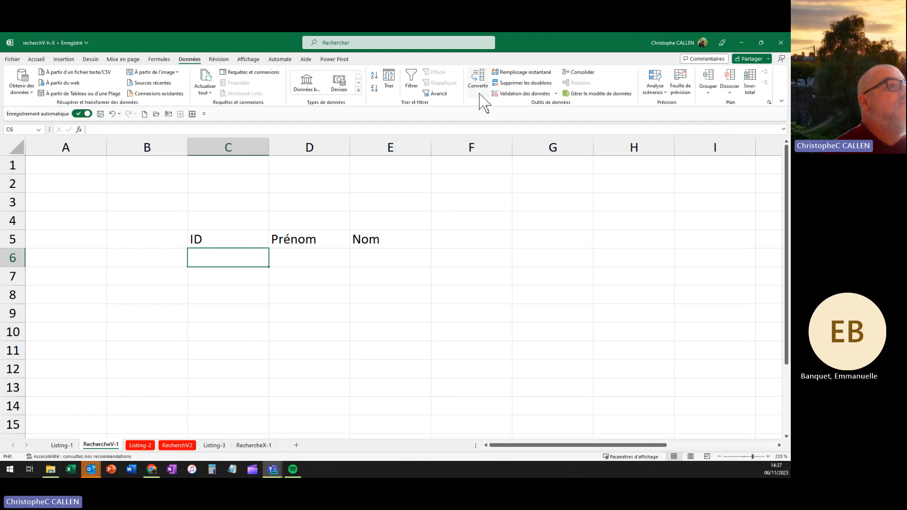
pyautogui.click(519, 95)
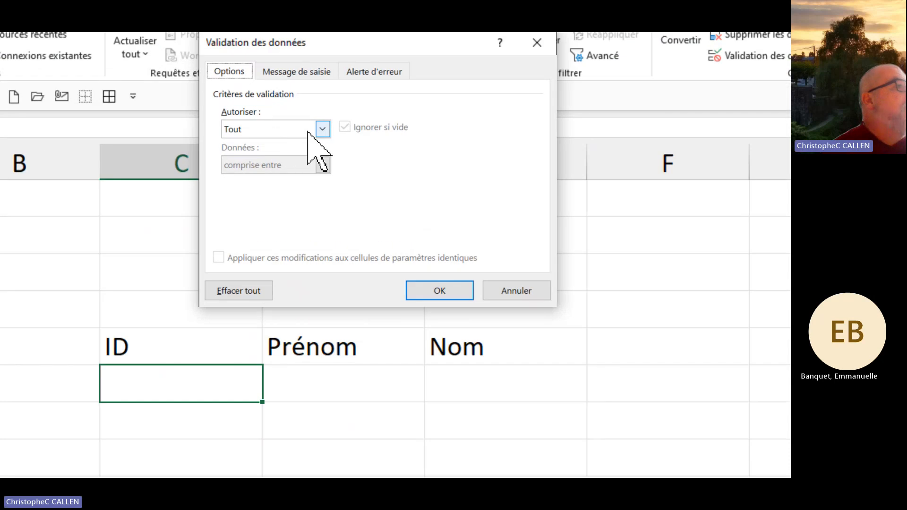
pyautogui.click(322, 129)
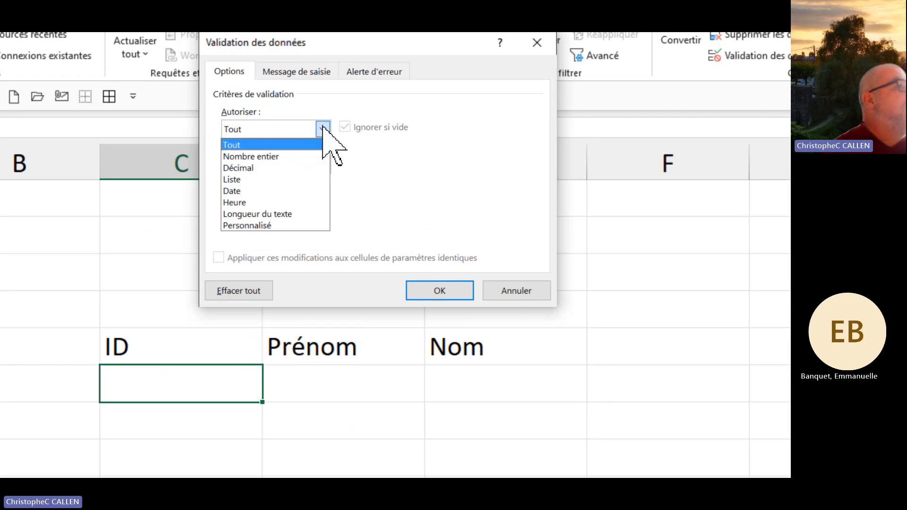
pyautogui.click(237, 178)
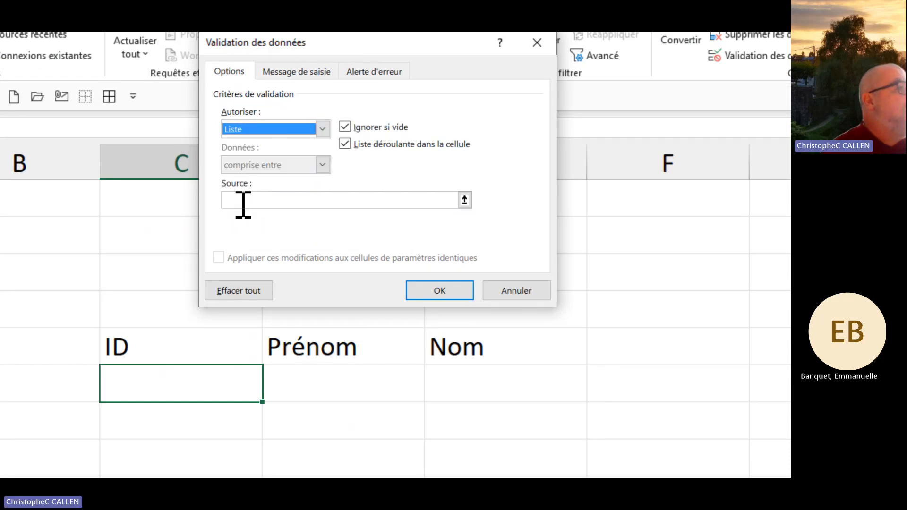
pyautogui.click(244, 204)
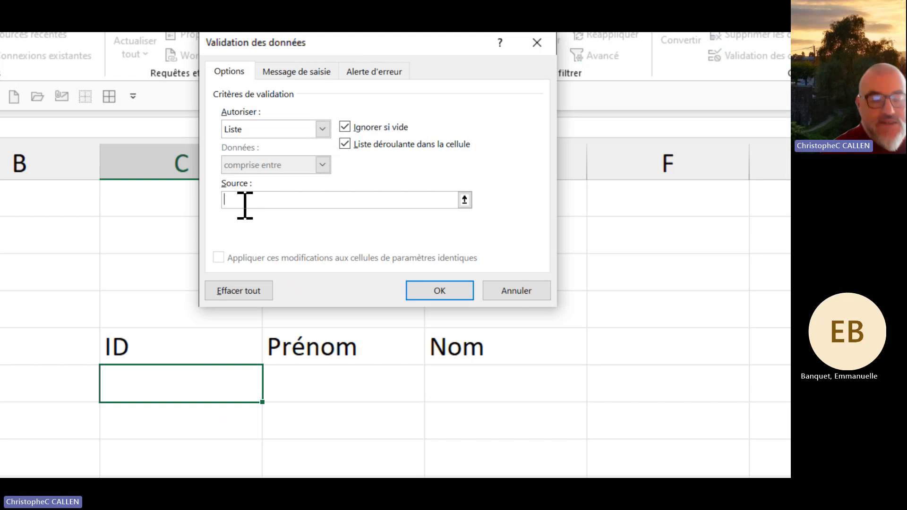
pyautogui.write('=')
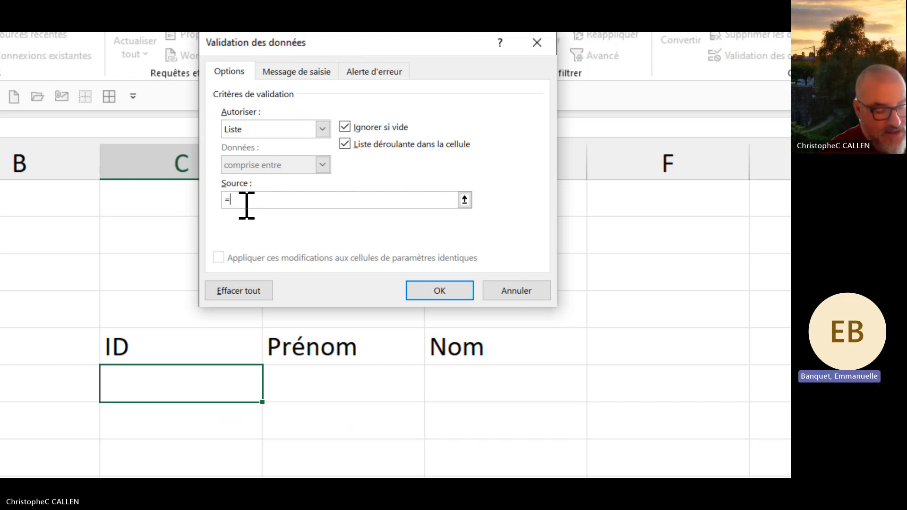
pyautogui.write('id')
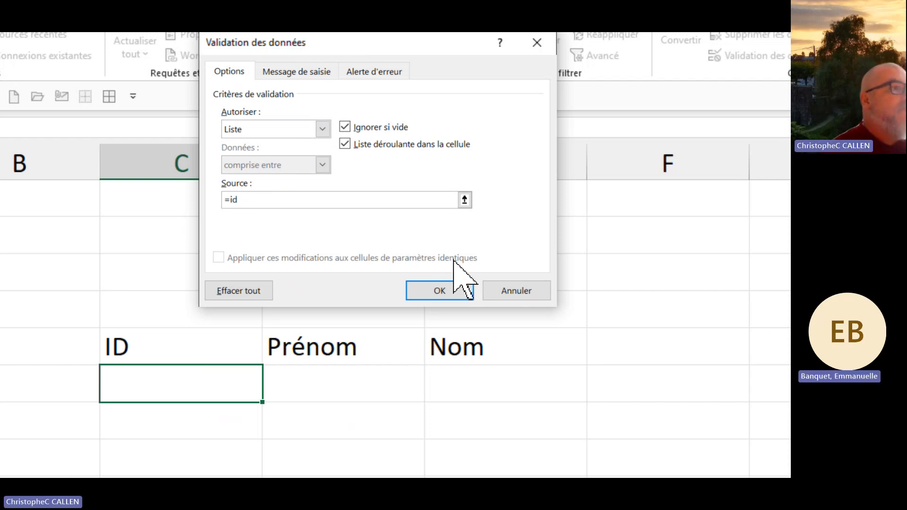
pyautogui.click(439, 290)
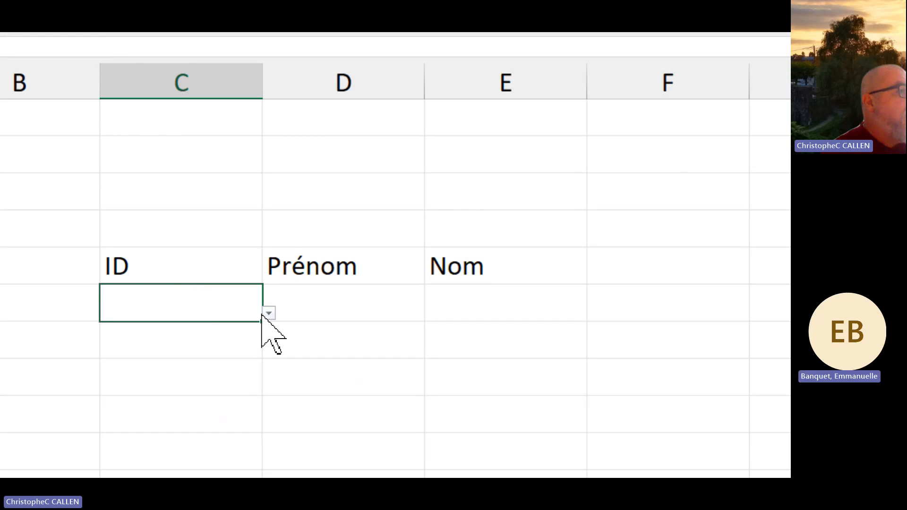
# Step: Pick ID-4 in C6, then replace it with typed 'id 4' and cancel the rejection error
pyautogui.click(269, 313)
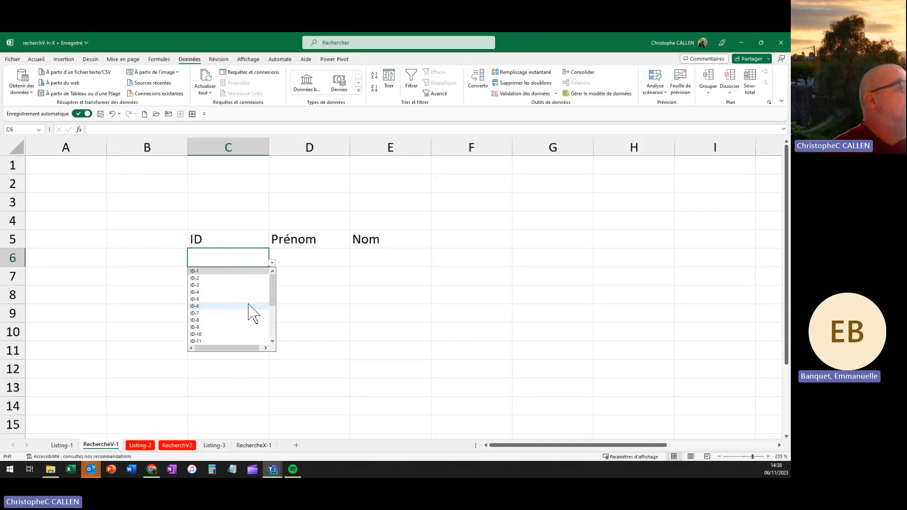
pyautogui.moveTo(273, 285)
pyautogui.mouseDown()
pyautogui.moveTo(274, 312)
pyautogui.moveTo(273, 285)
pyautogui.mouseUp()
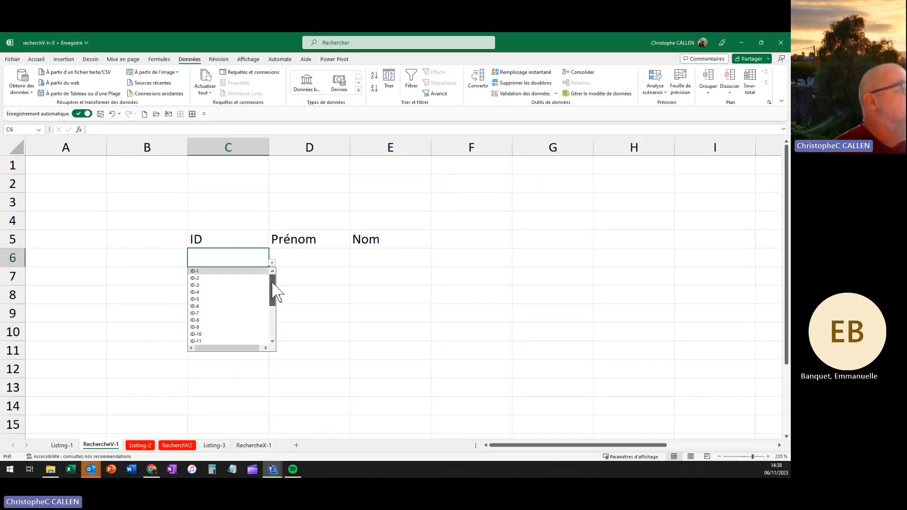
pyautogui.click(213, 293)
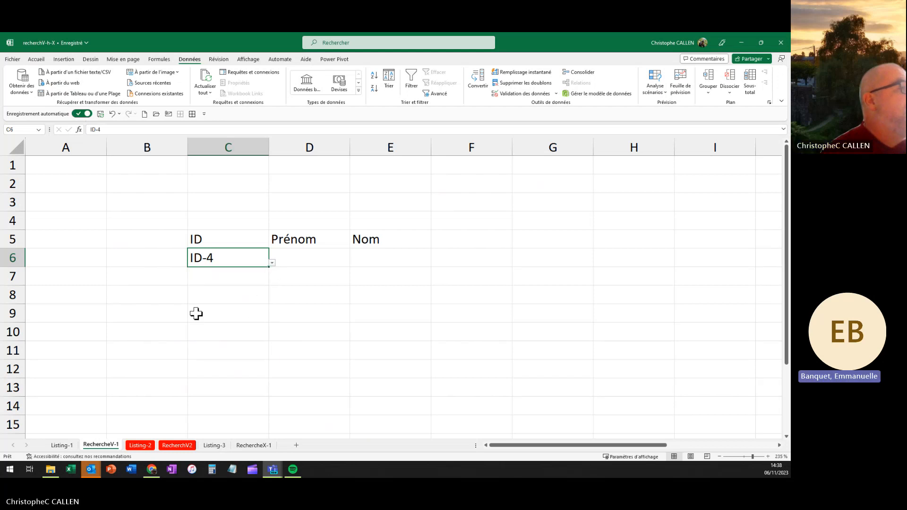
pyautogui.press('Delete')
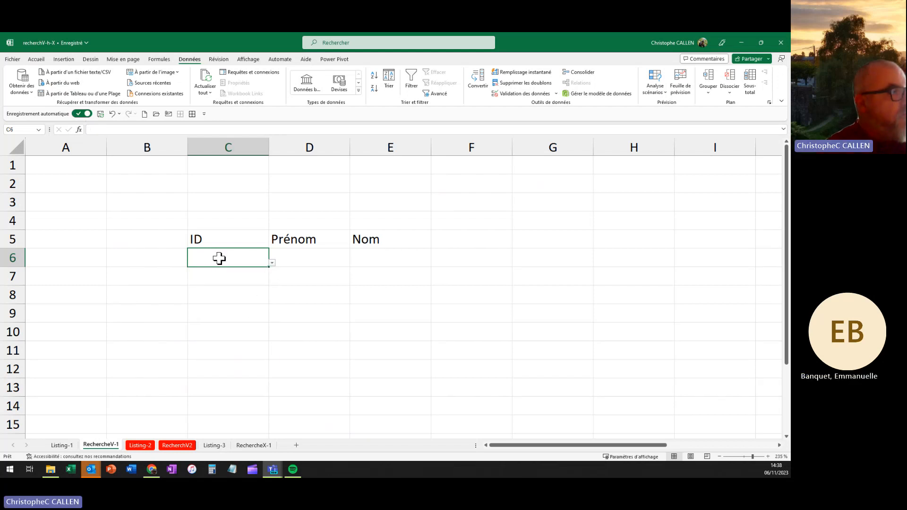
pyautogui.write('i')
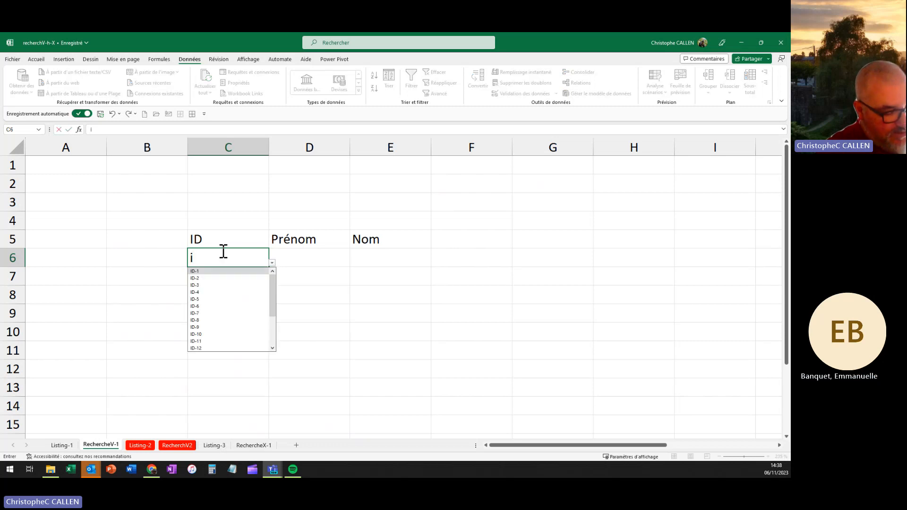
pyautogui.write('d 4')
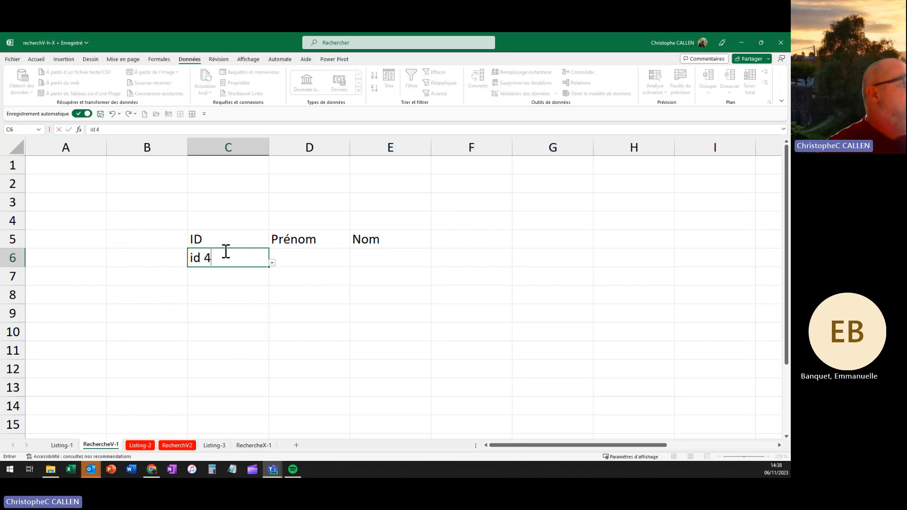
pyautogui.press('Return')
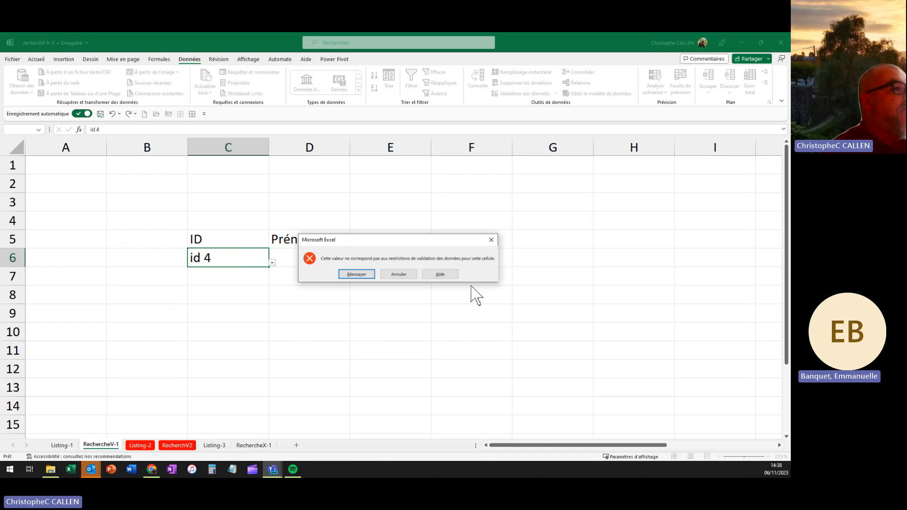
pyautogui.click(400, 275)
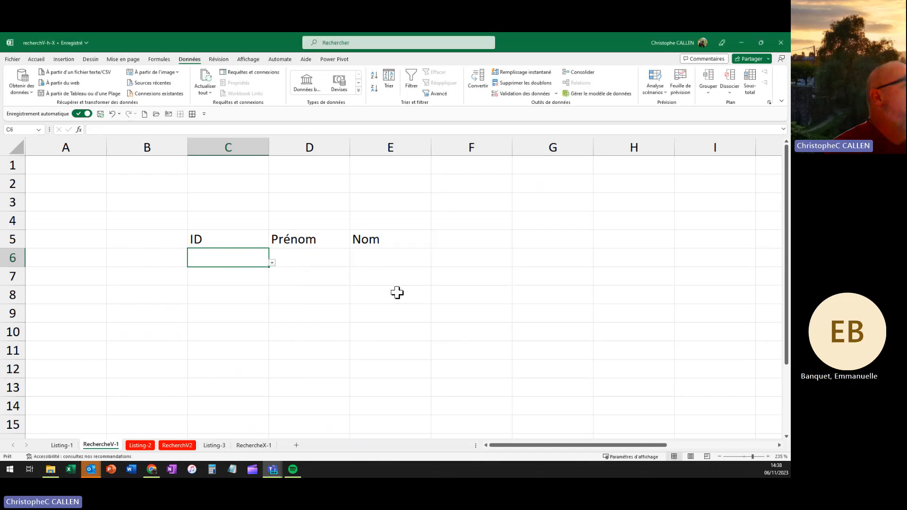
# Step: Choose ID-5 from C6's dropdown list
pyautogui.click(314, 265)
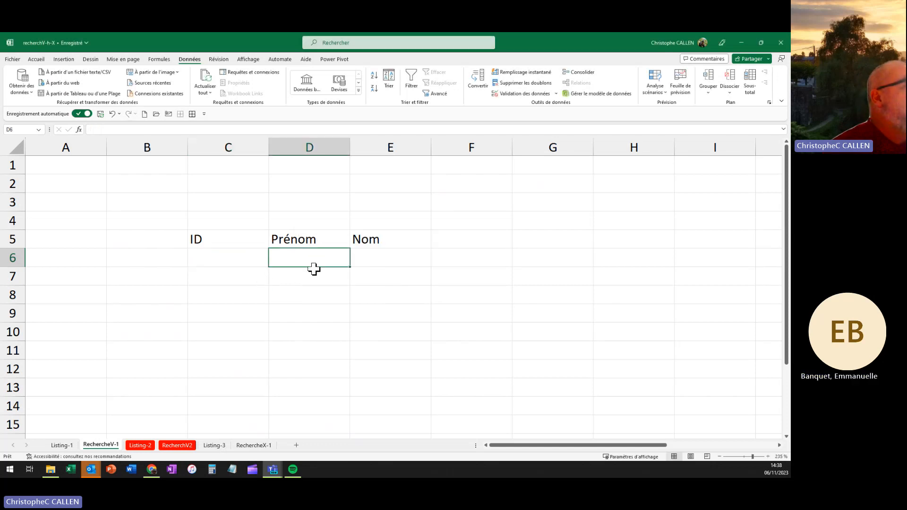
pyautogui.click(245, 259)
pyautogui.click(273, 262)
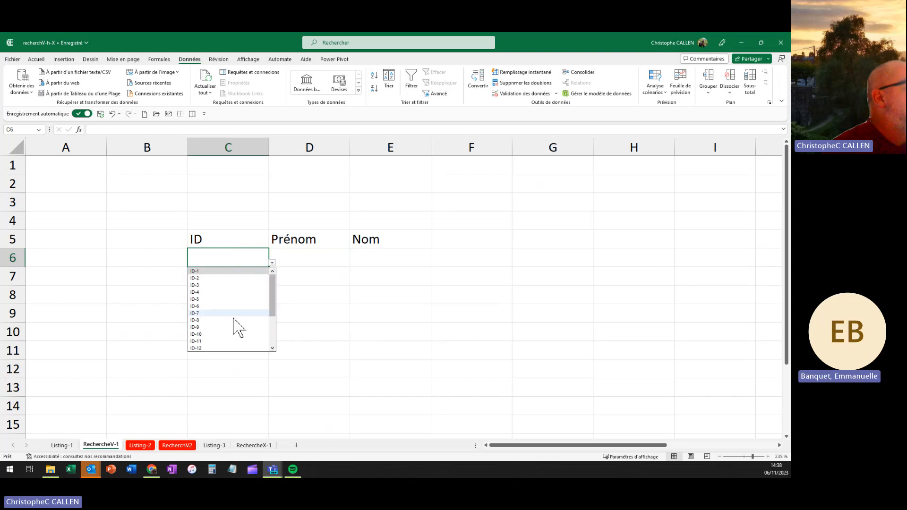
pyautogui.click(204, 300)
pyautogui.click(303, 326)
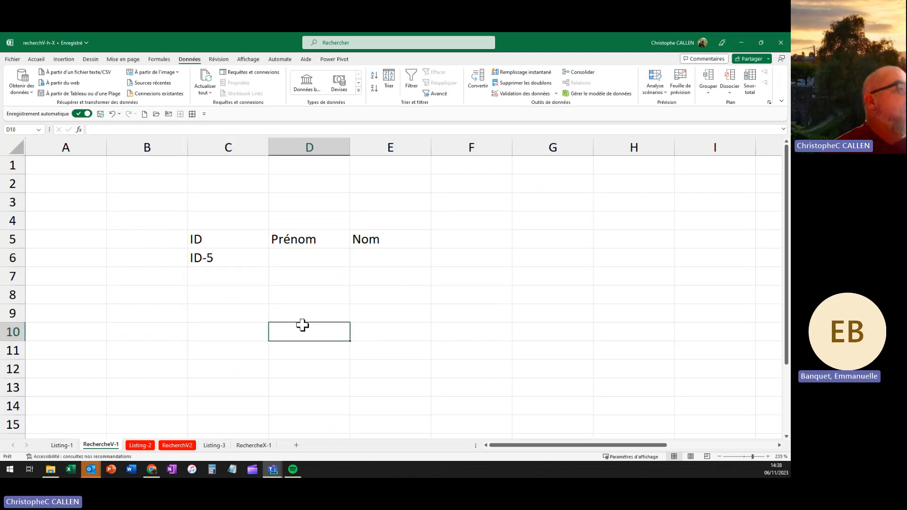
pyautogui.click(311, 262)
pyautogui.click(383, 262)
pyautogui.click(327, 258)
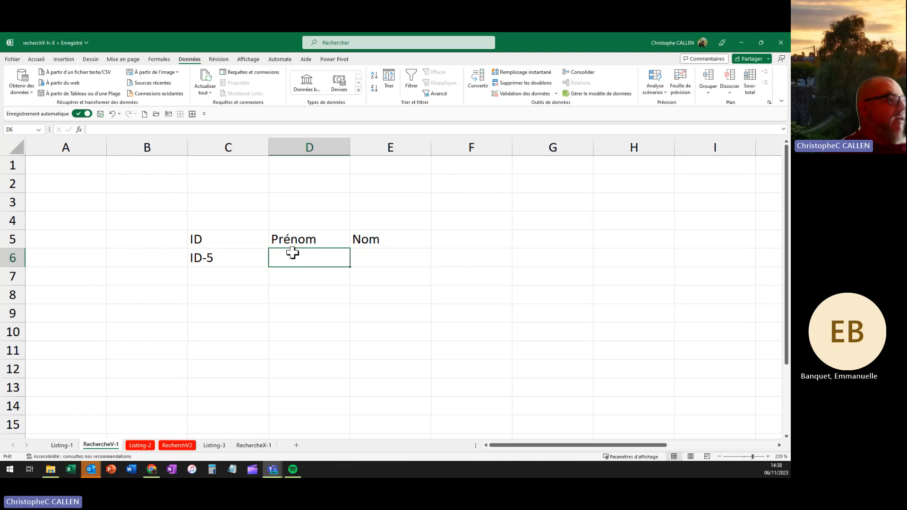
# Step: On Listing-1, enter the numbers 1, 2 and 3 in D2:F2 above the table
pyautogui.click(62, 446)
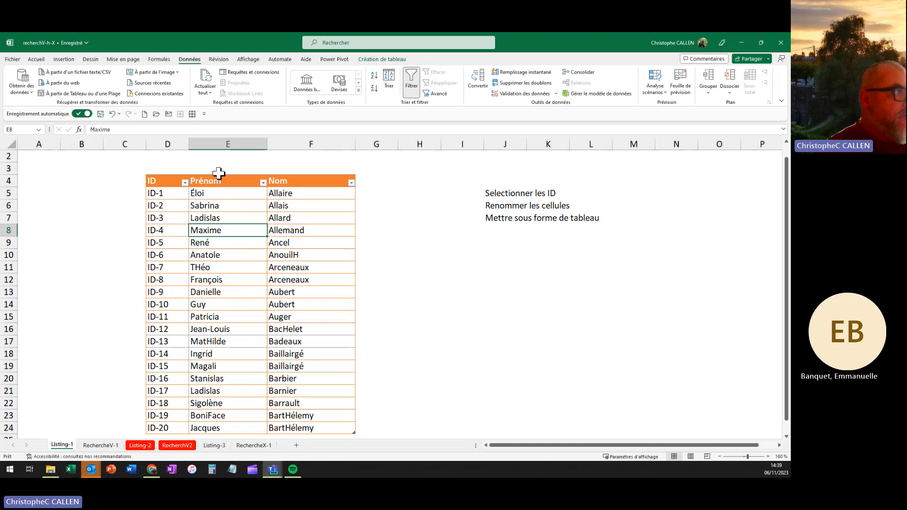
pyautogui.click(173, 157)
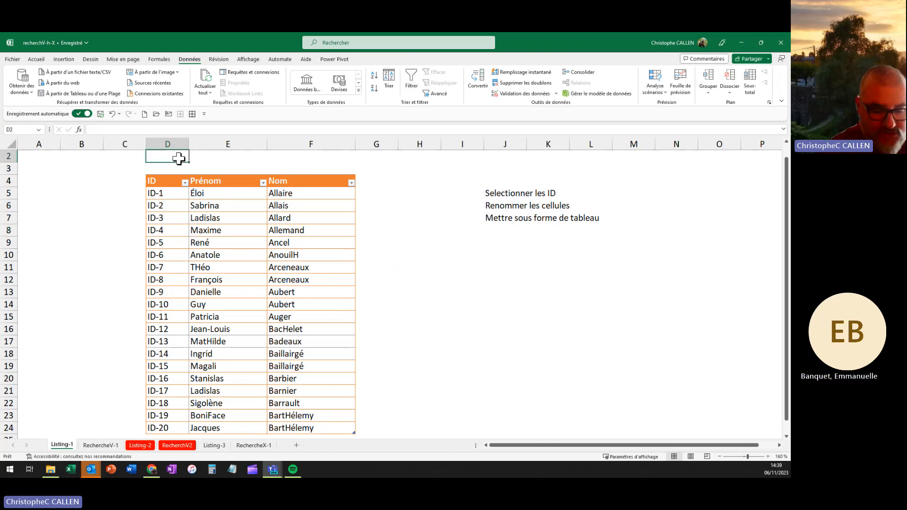
pyautogui.write('1')
pyautogui.press('Tab')
pyautogui.write('2')
pyautogui.press('Tab')
pyautogui.write('3')
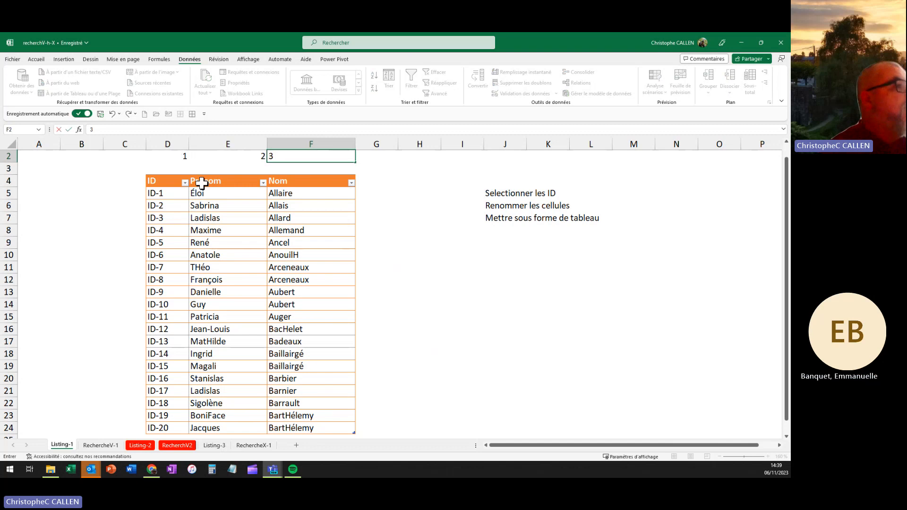
pyautogui.click(386, 241)
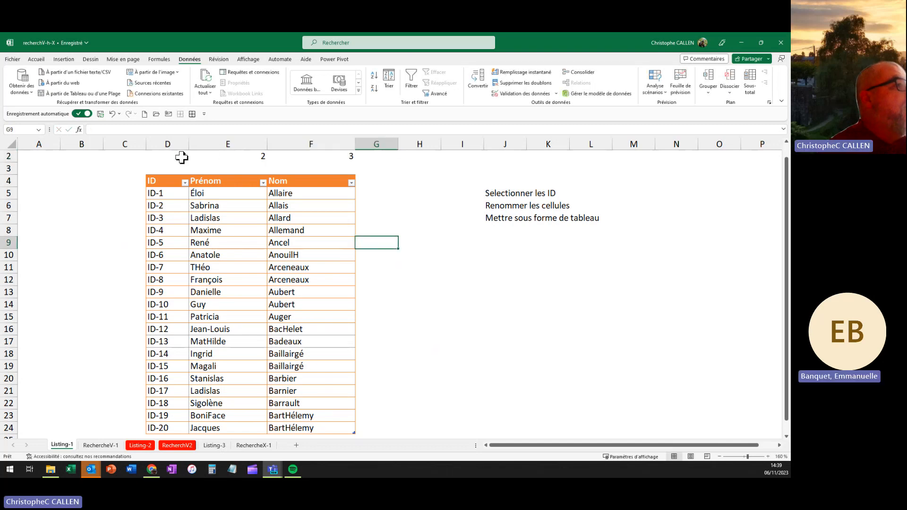
# Step: Center the numbers in D2:F2 using Centrer on the Accueil tab
pyautogui.moveTo(182, 156); pyautogui.dragTo(283, 152)
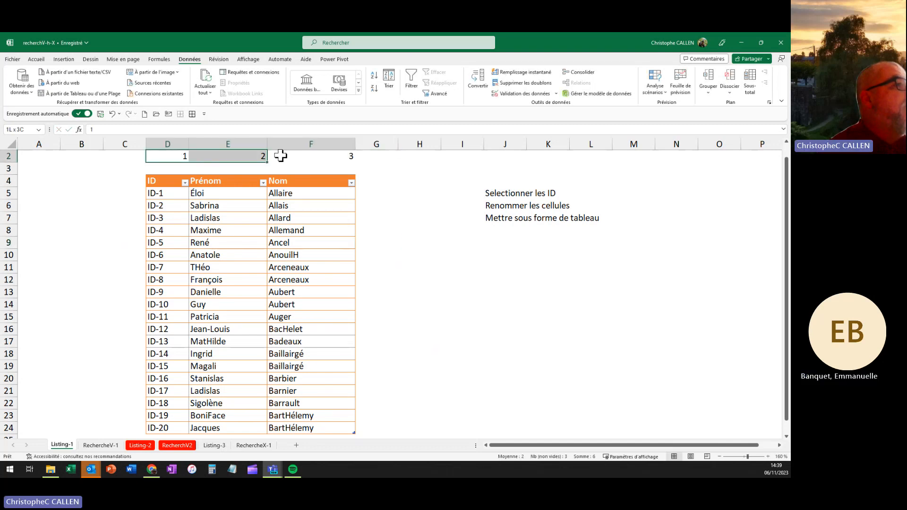
pyautogui.click(36, 60)
pyautogui.click(162, 88)
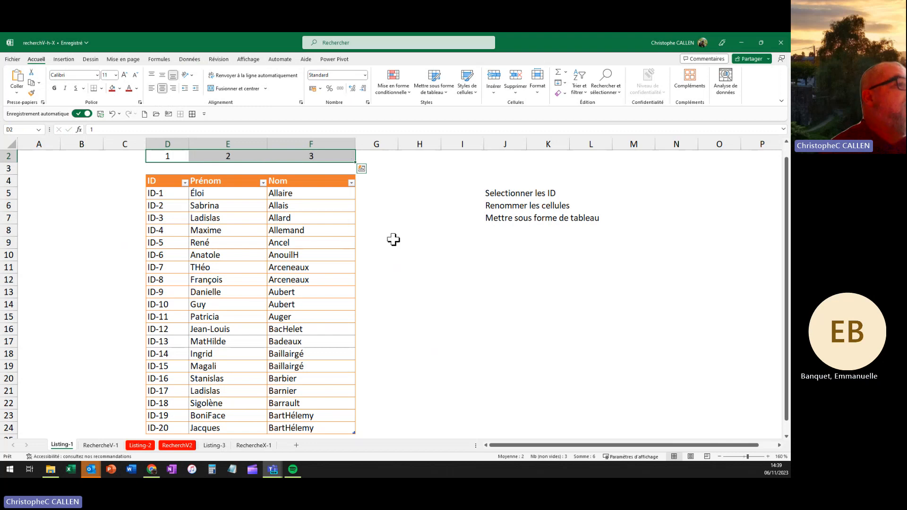
pyautogui.click(417, 254)
pyautogui.scroll(1, 245, 173)
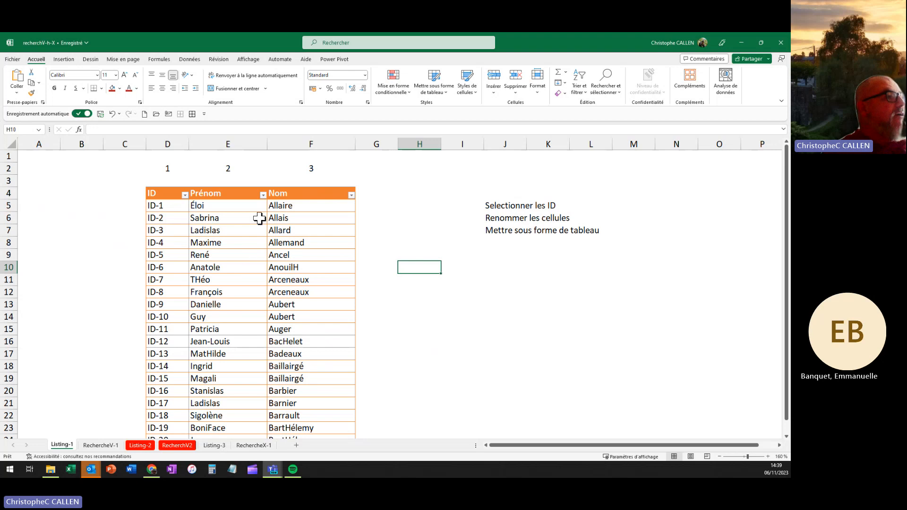
pyautogui.click(235, 253)
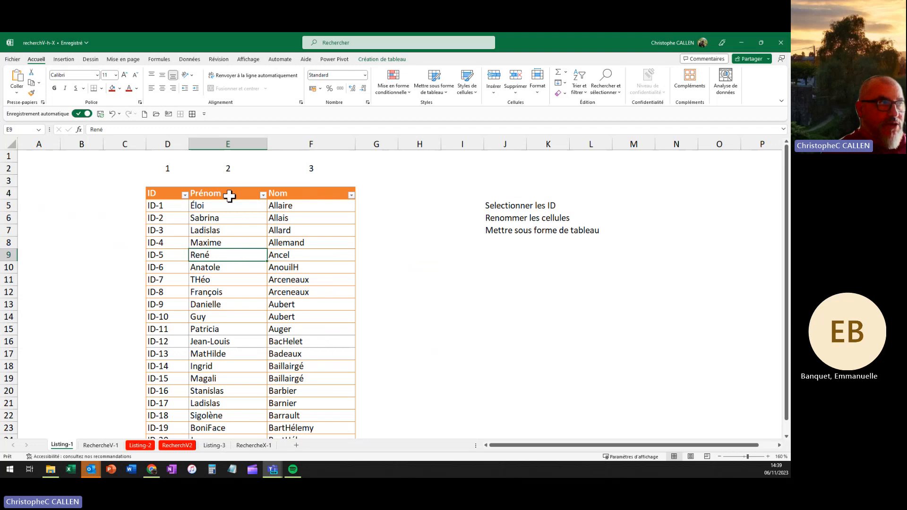
# Step: On RechercheV-1, begin typing =RECHERCHEV(C6; in cell D6
pyautogui.click(101, 446)
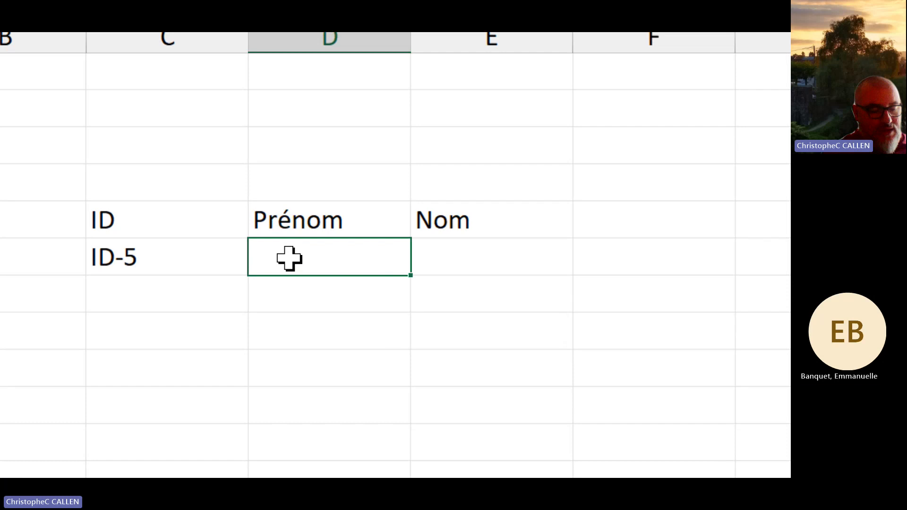
pyautogui.doubleClick(289, 258)
pyautogui.write('=re')
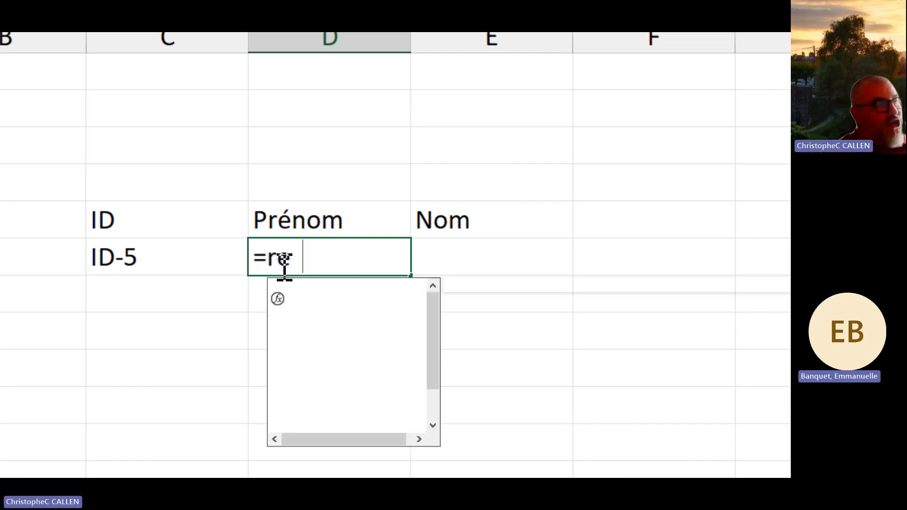
pyautogui.write('c')
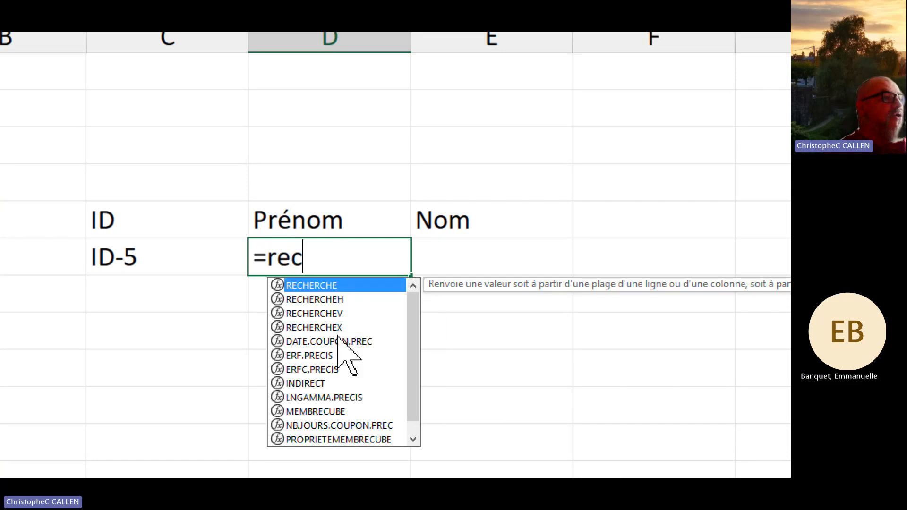
pyautogui.click(320, 315)
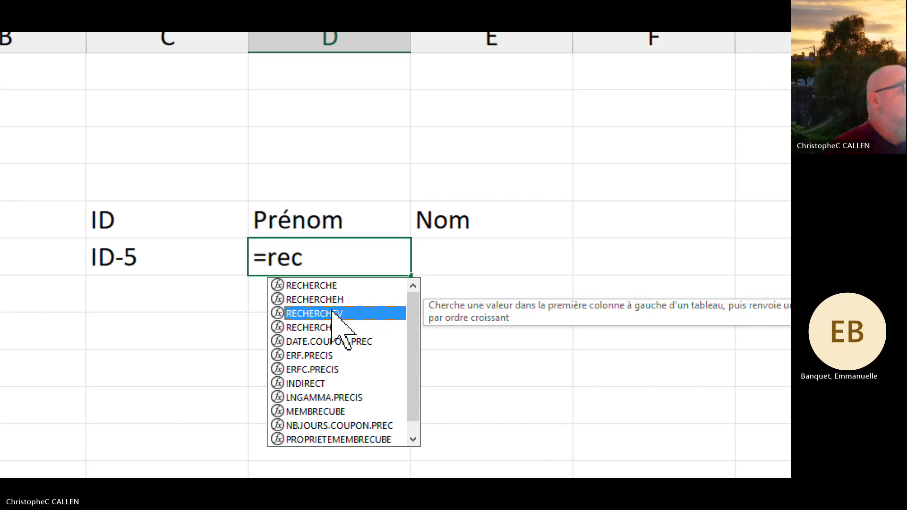
pyautogui.doubleClick(332, 314)
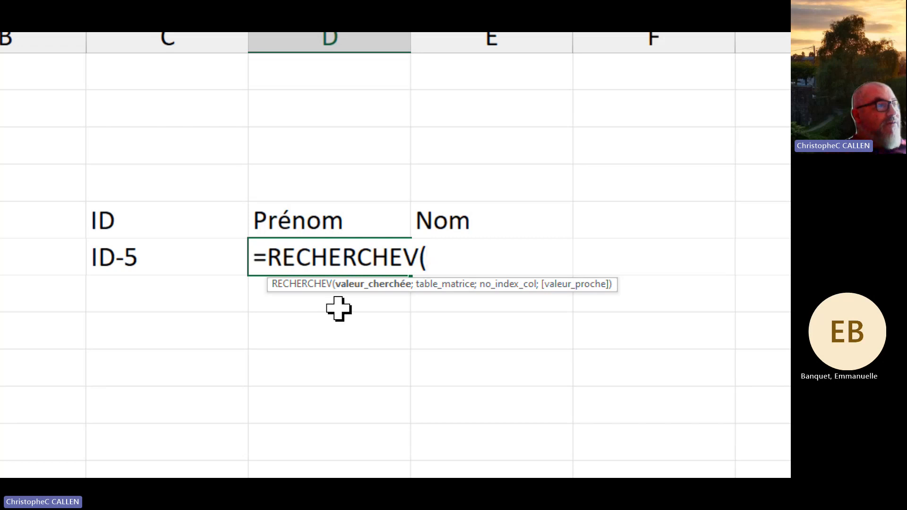
pyautogui.click(142, 258)
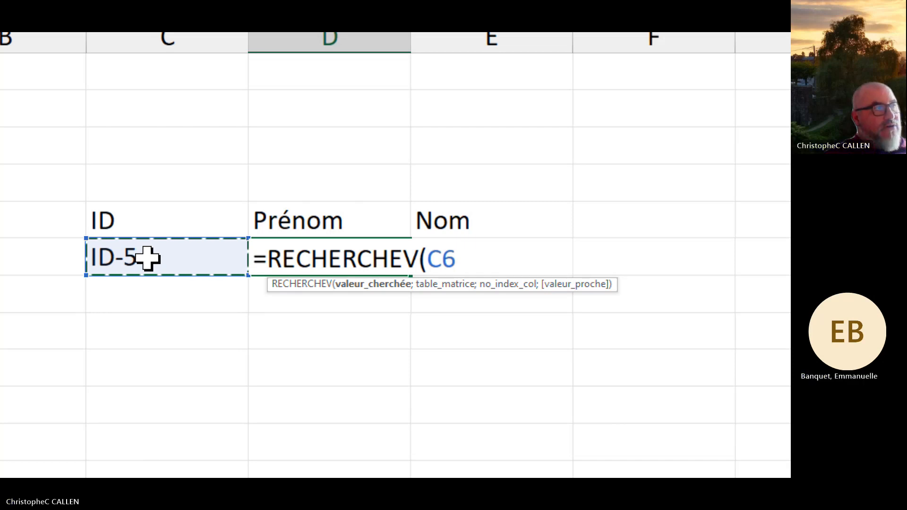
pyautogui.write(';')
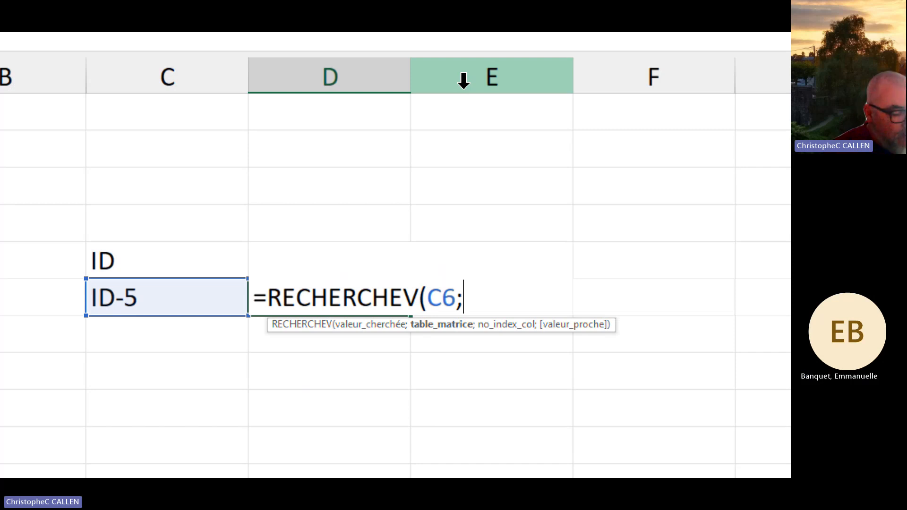
pyautogui.write('su')
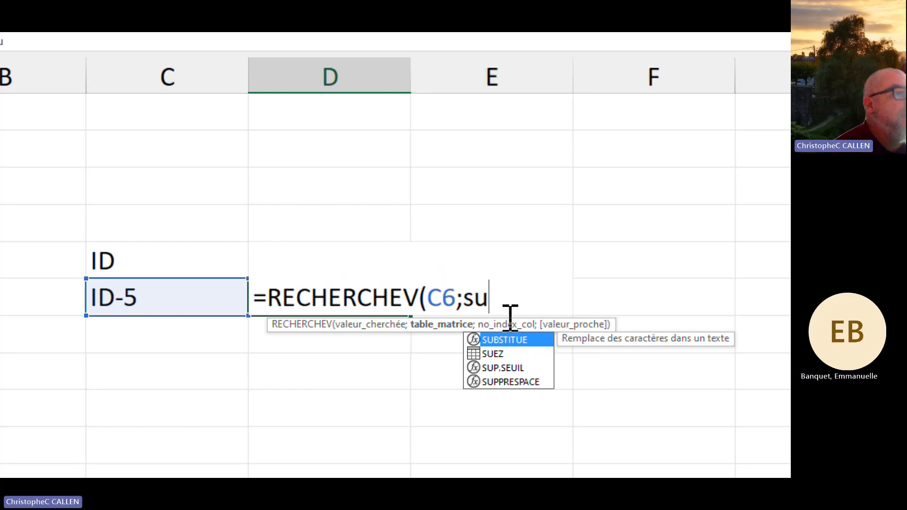
pyautogui.press('Escape')
pyautogui.doubleClick(494, 354)
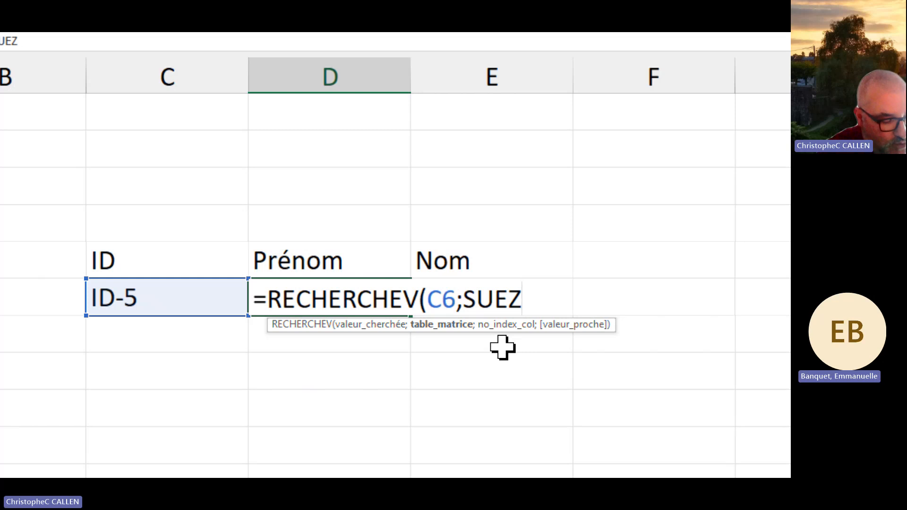
pyautogui.write(';')
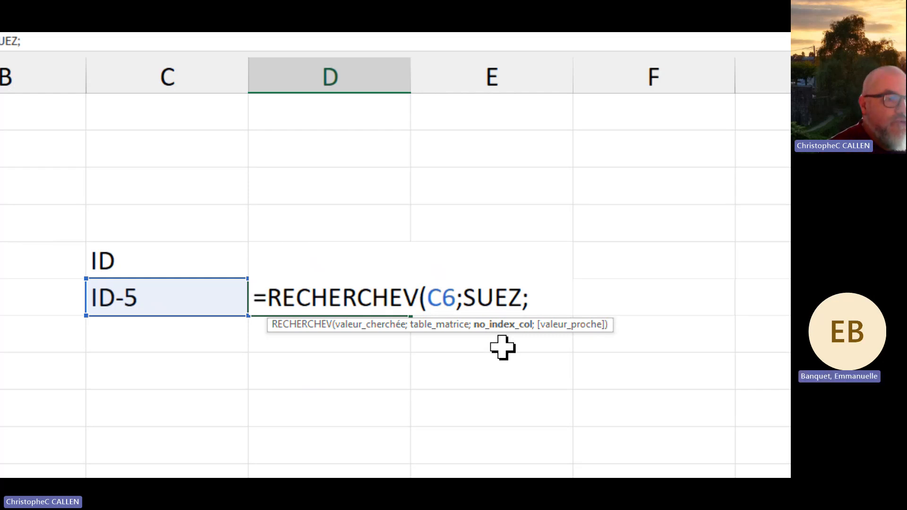
pyautogui.write('2')
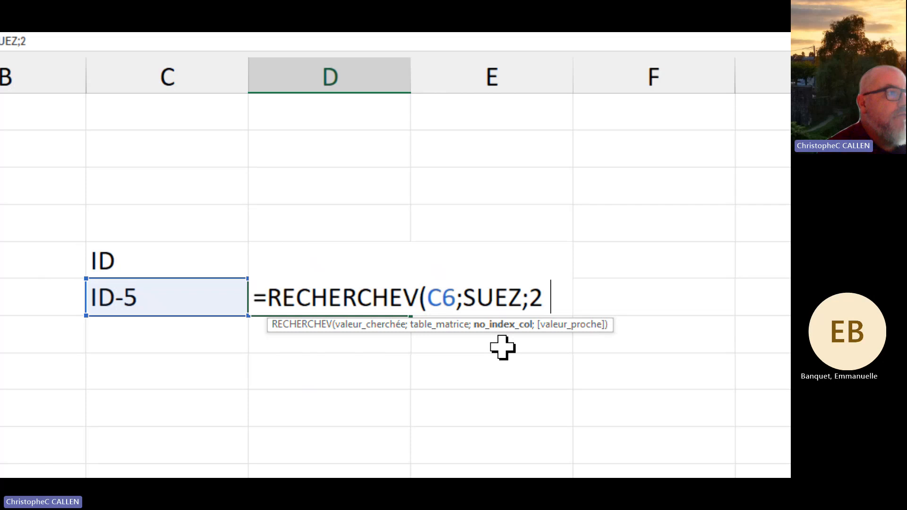
pyautogui.write(';')
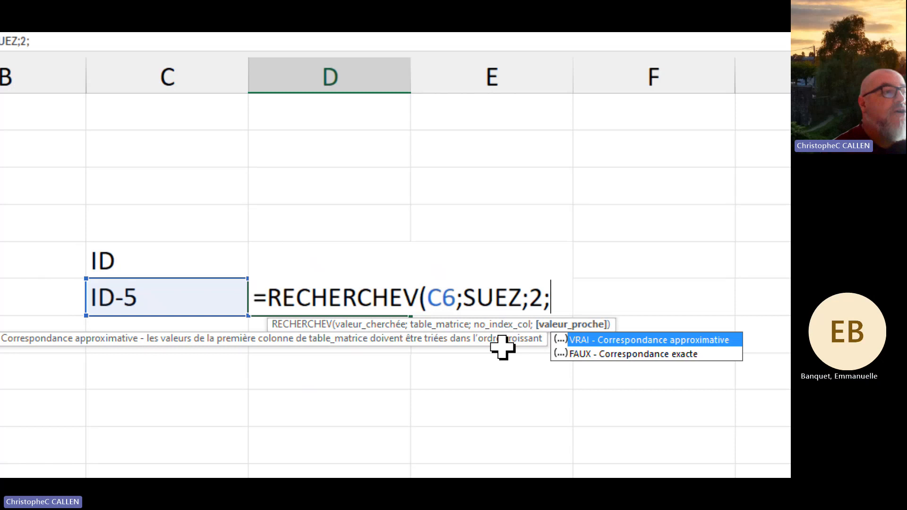
pyautogui.doubleClick(642, 355)
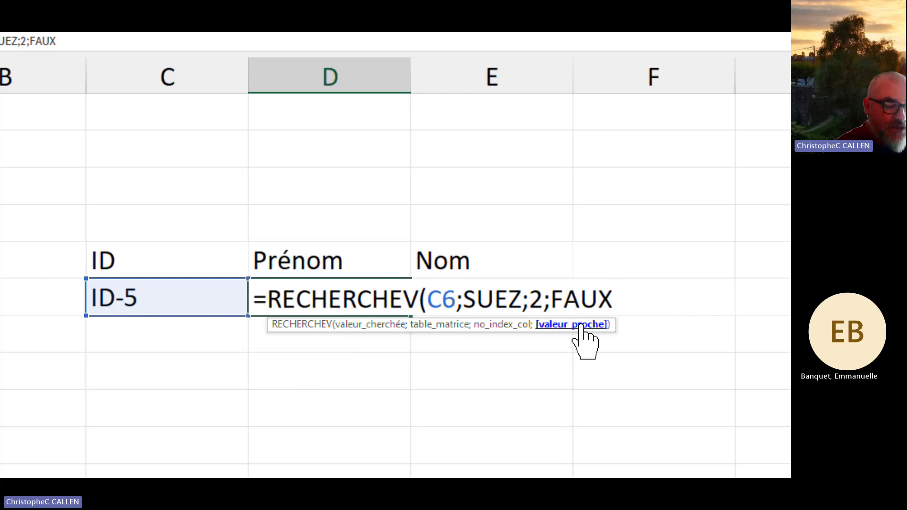
pyautogui.press('Return')
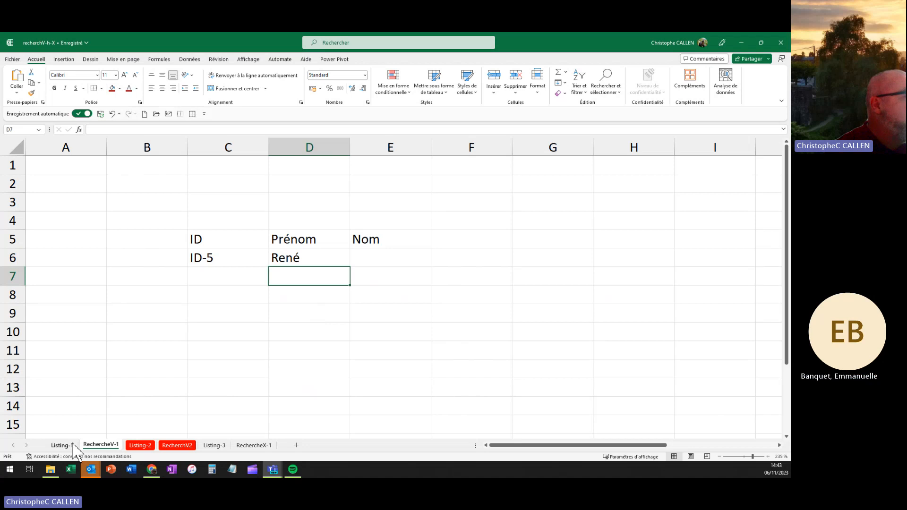
# Step: Copy the =RECHERCHEV(C6;SUEZ;2;FAUX) formula from D6 into E6 under Nom
pyautogui.click(62, 445)
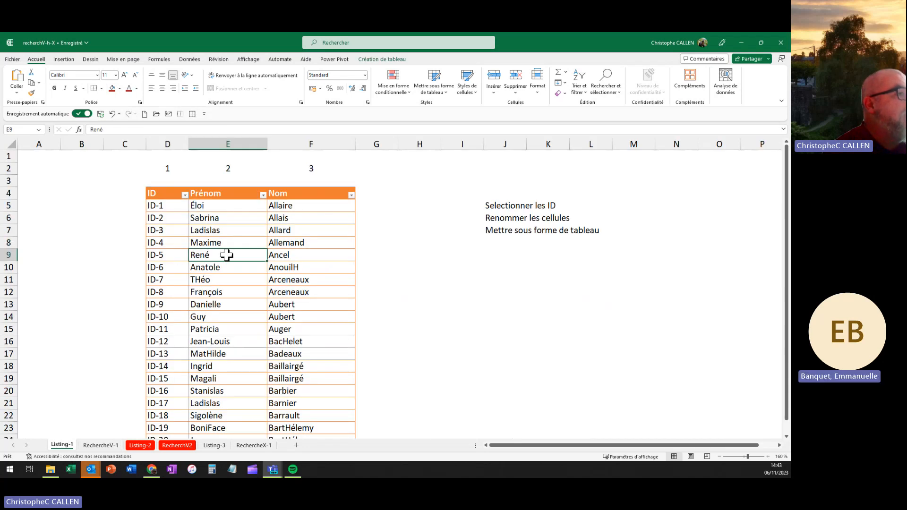
pyautogui.click(101, 445)
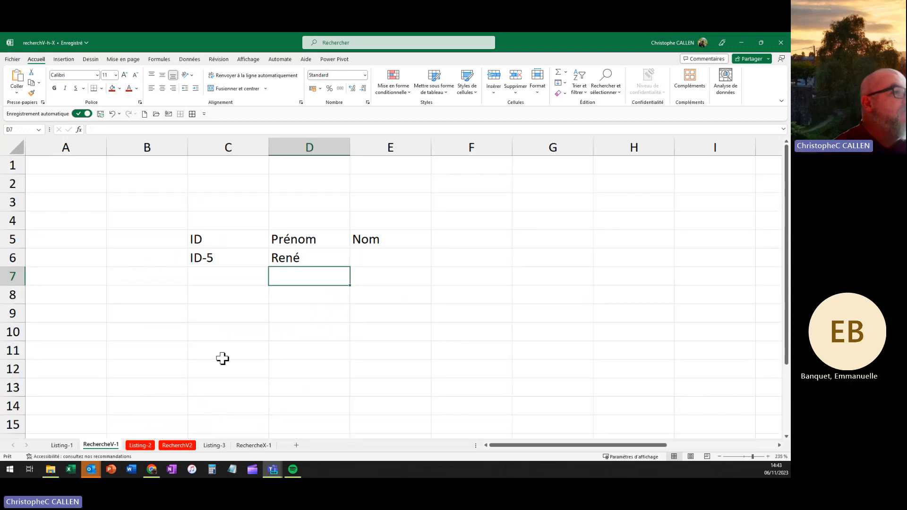
pyautogui.click(275, 259)
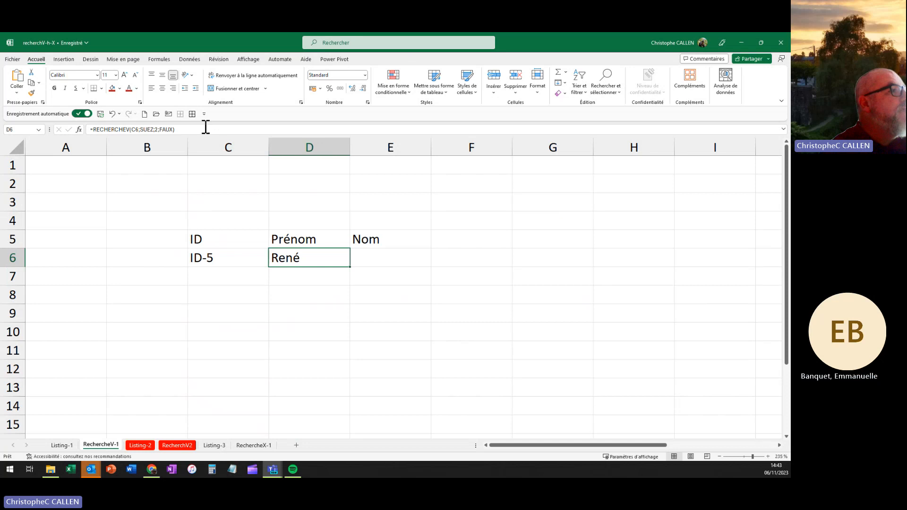
pyautogui.moveTo(203, 129); pyautogui.dragTo(41, 128)
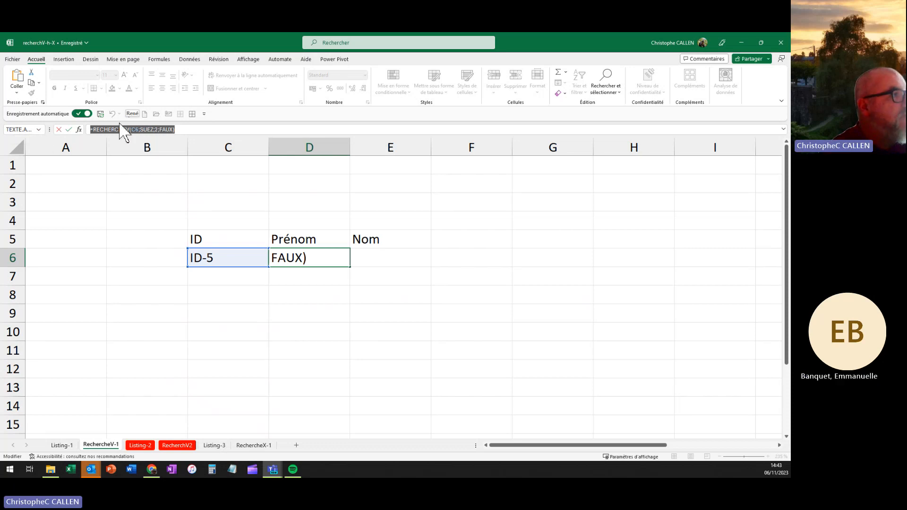
pyautogui.press('Return')
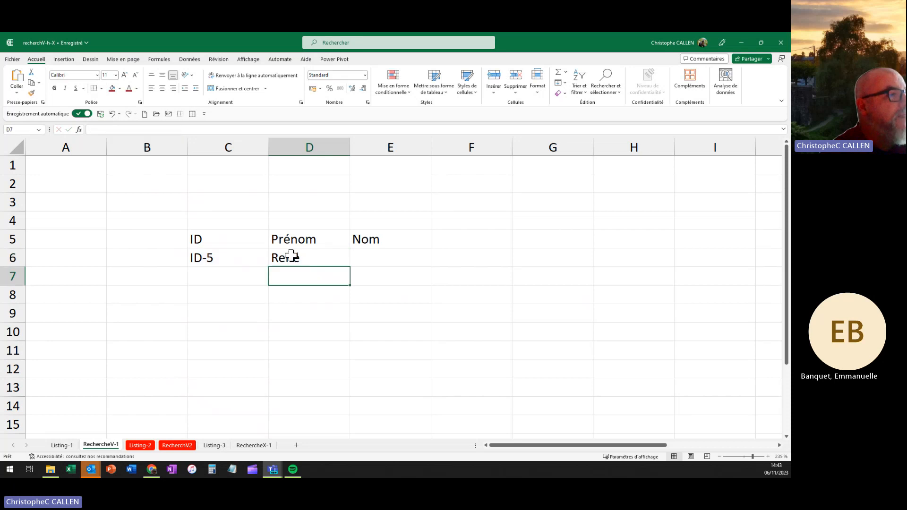
pyautogui.click(376, 255)
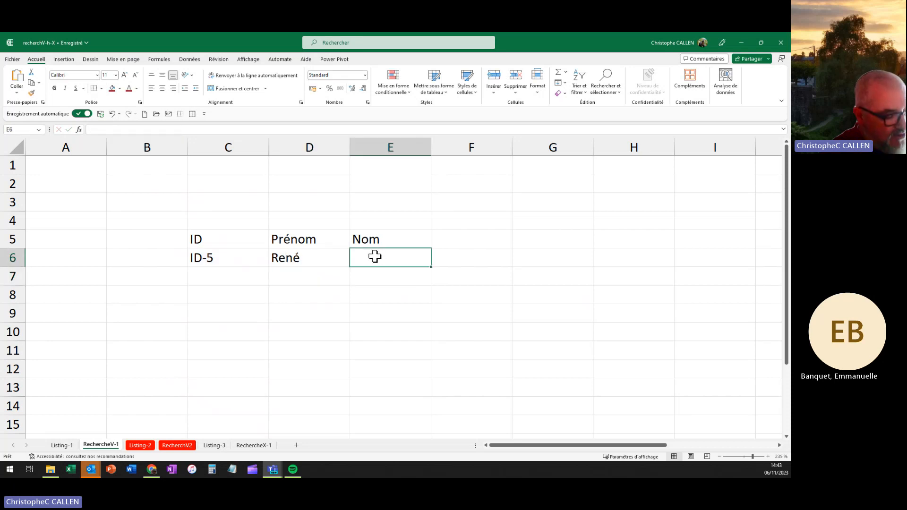
pyautogui.hotkey('ctrl', 'v')
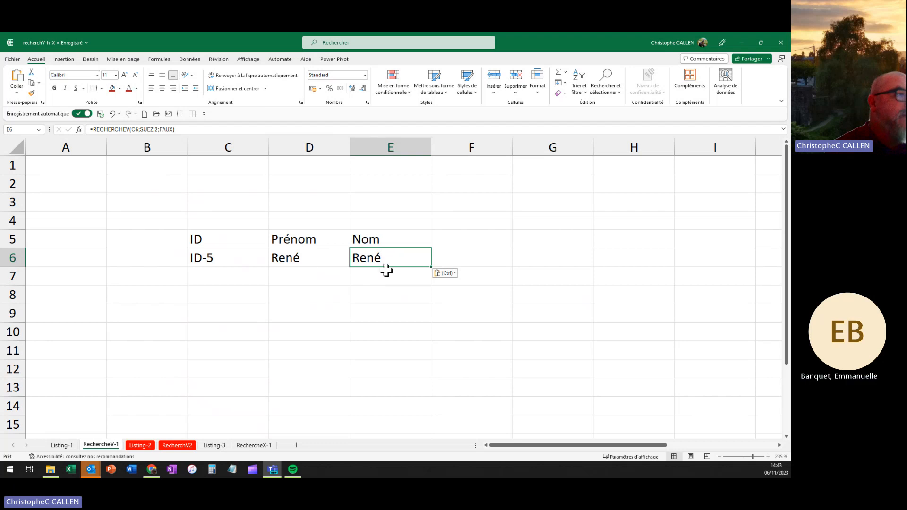
pyautogui.doubleClick(385, 259)
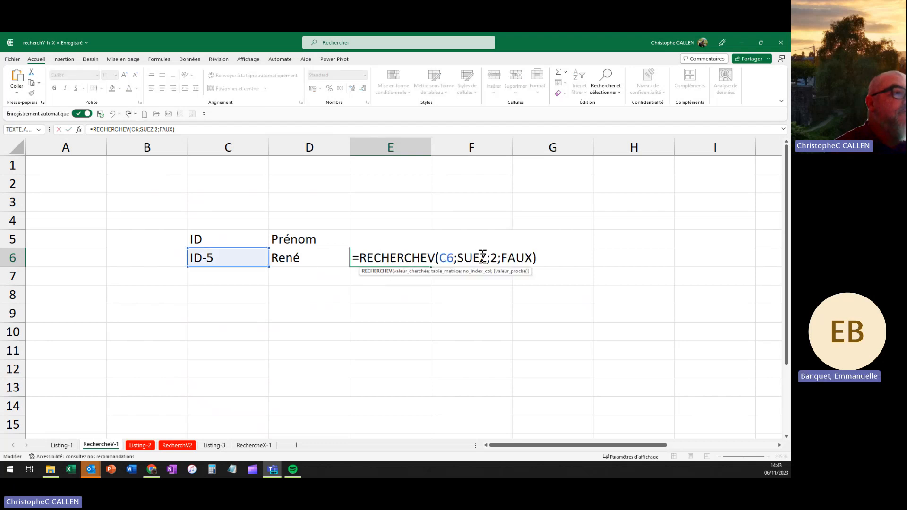
pyautogui.click(498, 258)
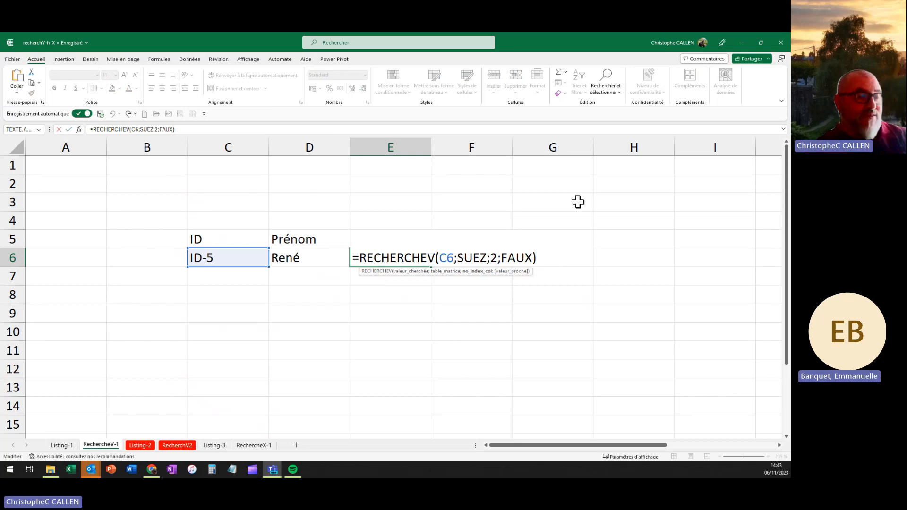
pyautogui.press('BackSpace')
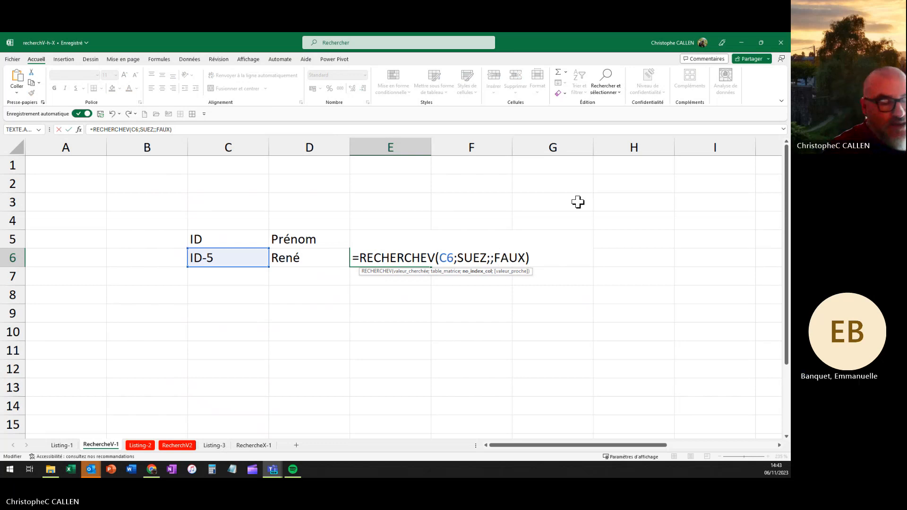
pyautogui.write('3')
pyautogui.press('Return')
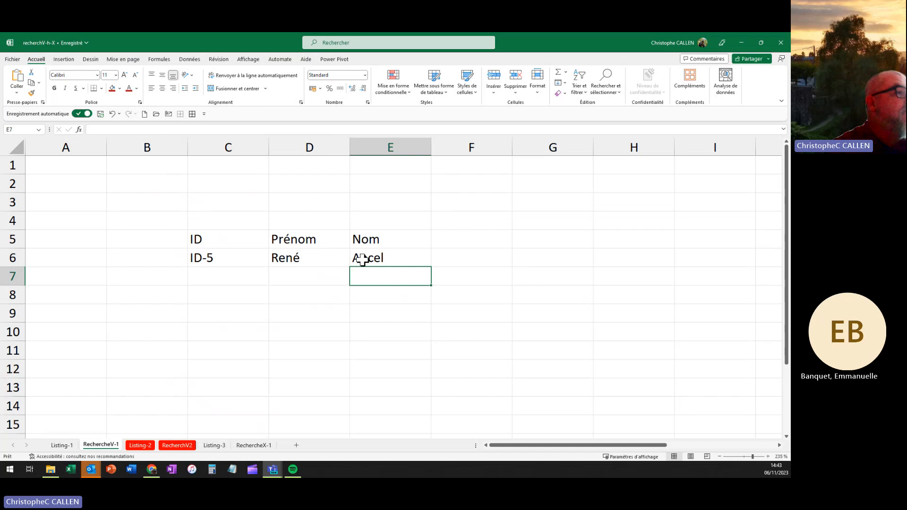
pyautogui.click(291, 259)
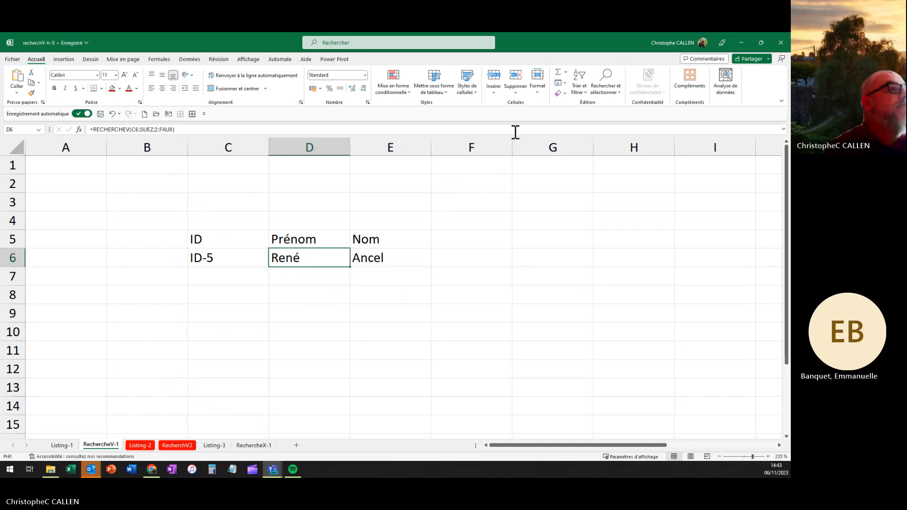
# Step: Format C5:E6 as a blue-styled table with headers
pyautogui.click(432, 86)
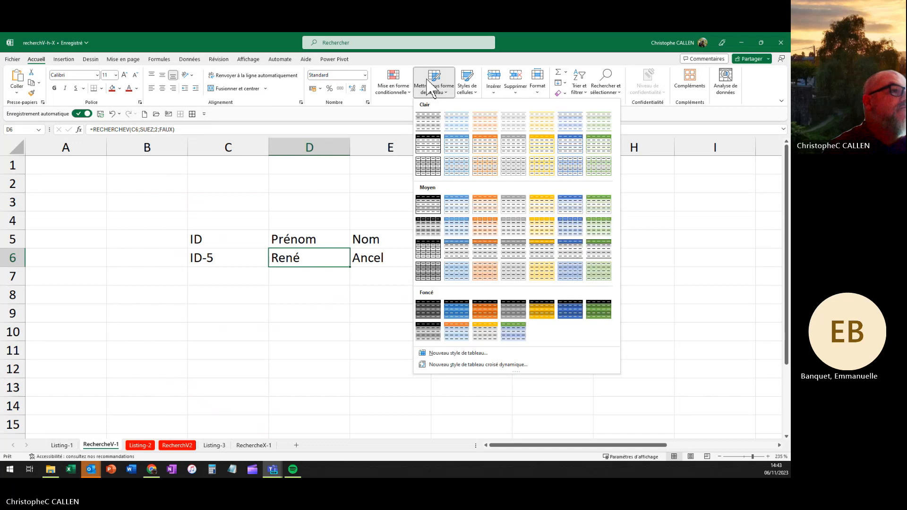
pyautogui.click(567, 144)
pyautogui.click(444, 235)
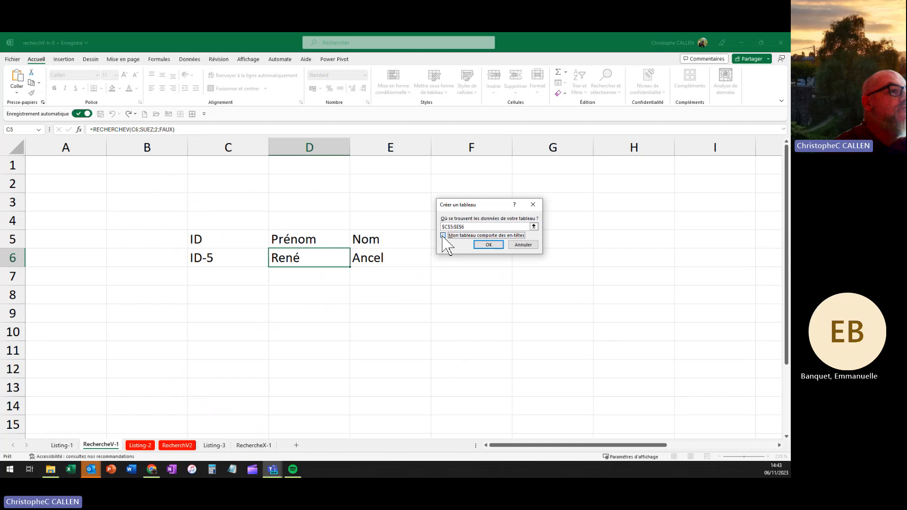
pyautogui.click(489, 245)
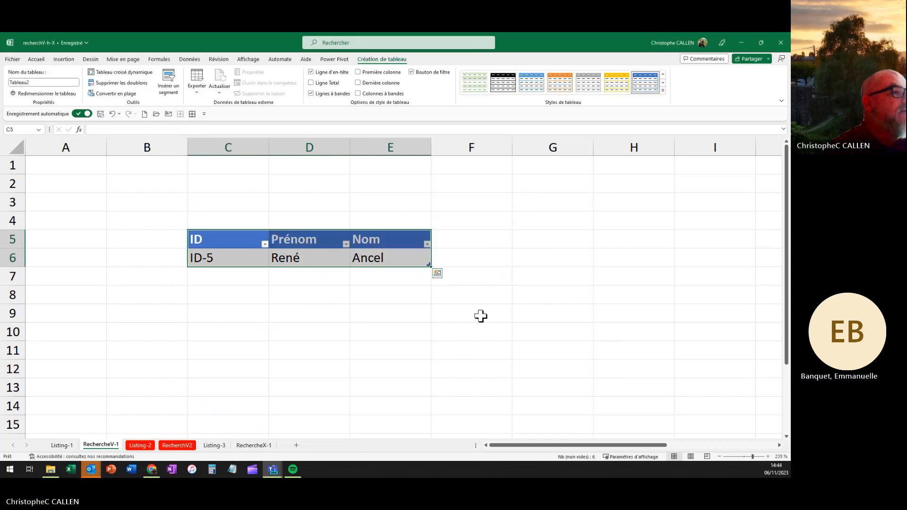
pyautogui.click(495, 343)
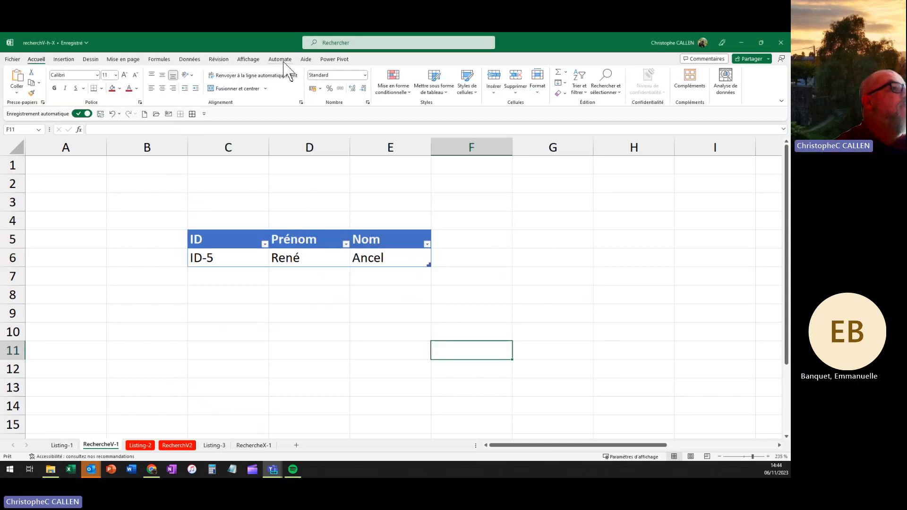
# Step: Hide the sheet gridlines and check the lookup table's formulas
pyautogui.click(248, 59)
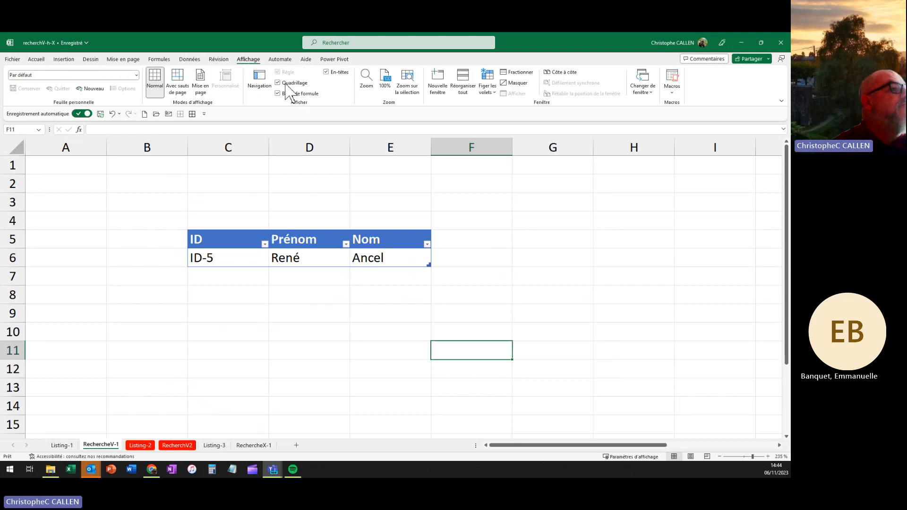
pyautogui.click(278, 83)
pyautogui.click(563, 256)
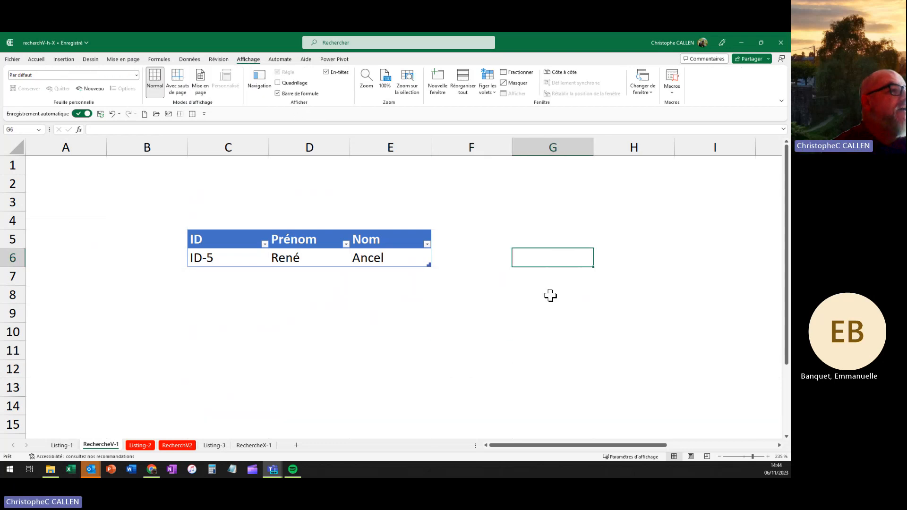
pyautogui.click(323, 258)
pyautogui.click(386, 59)
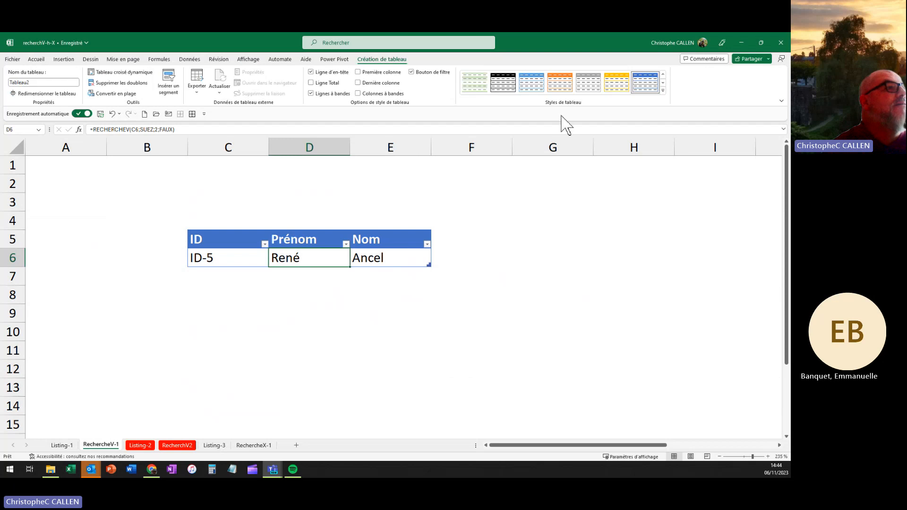
pyautogui.click(529, 307)
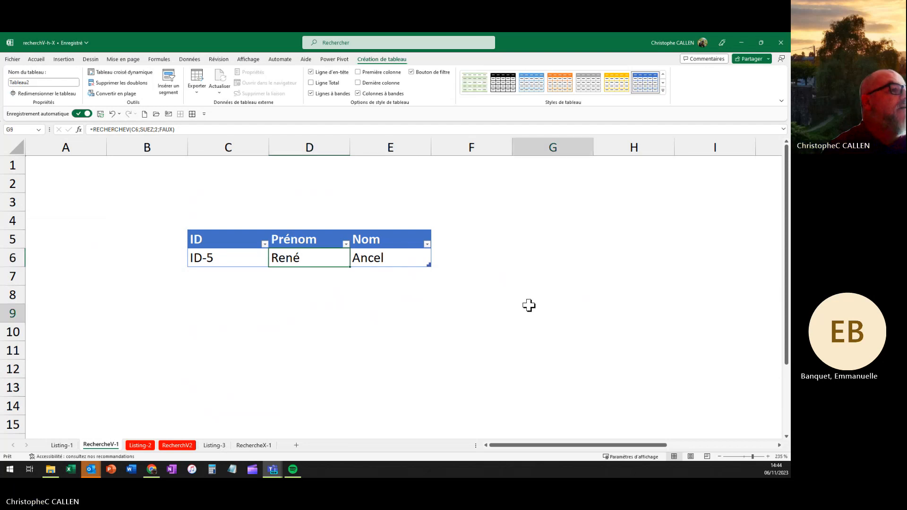
pyautogui.click(206, 257)
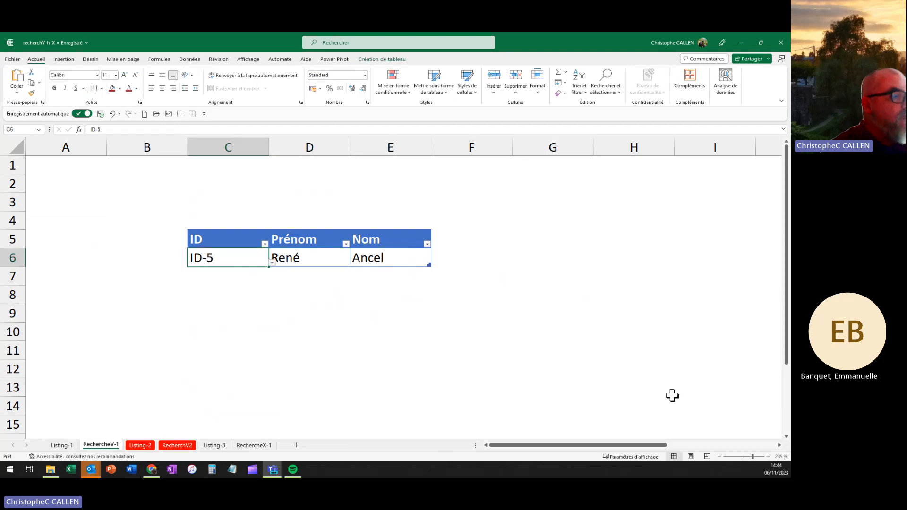
# Step: Add table rows for ID-8 and ID-10 from the C7/C8 dropdowns, then view Listing-3
pyautogui.press('Tab')
pyautogui.press('Tab')
pyautogui.press('Tab')
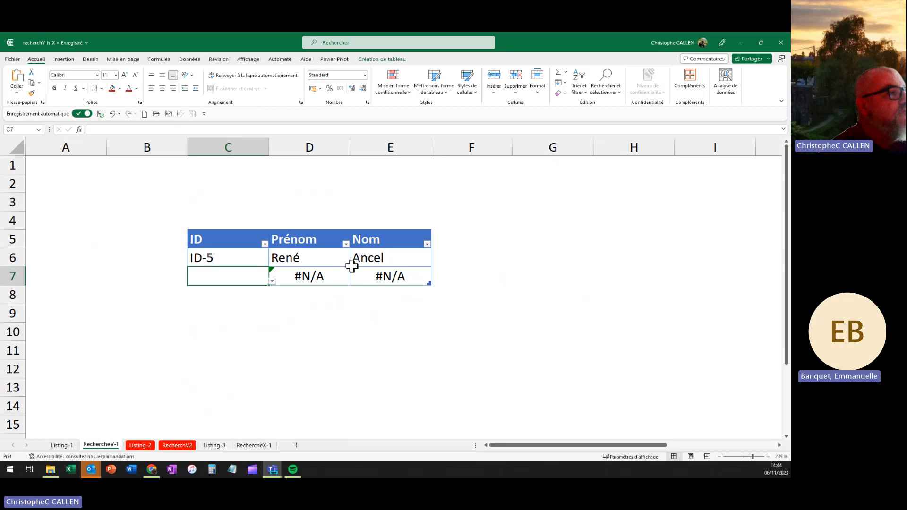
pyautogui.click(272, 282)
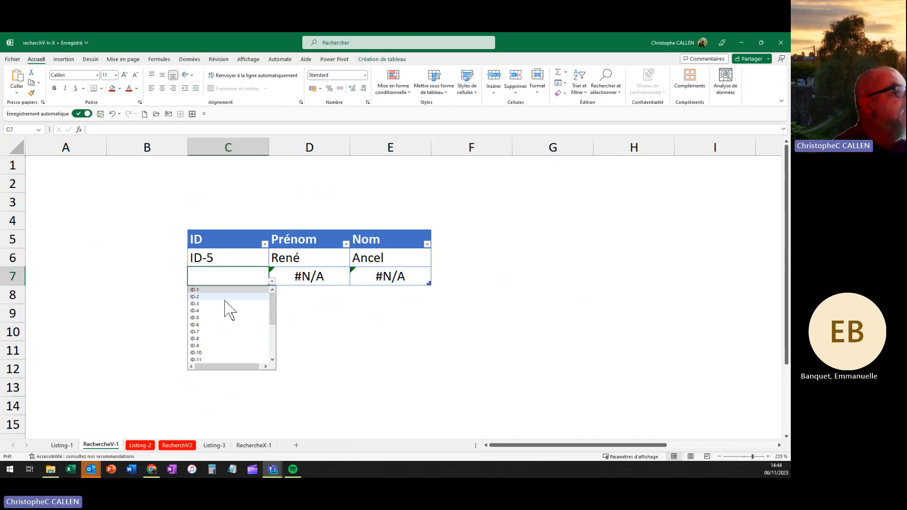
pyautogui.click(208, 339)
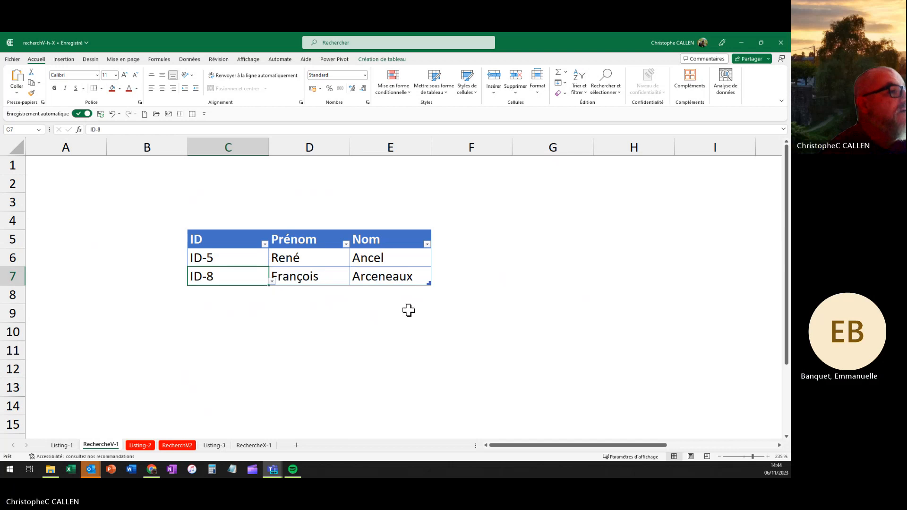
pyautogui.press('Tab')
pyautogui.press('Tab')
pyautogui.press('Tab')
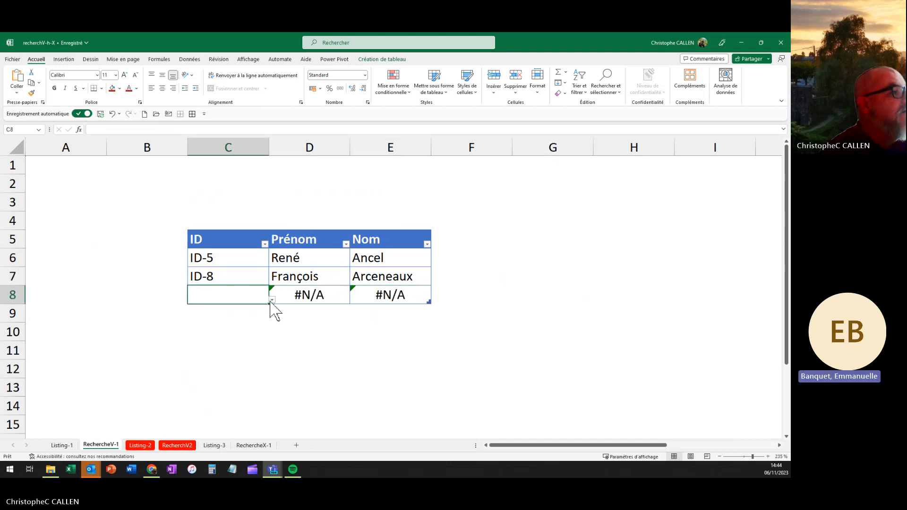
pyautogui.click(272, 301)
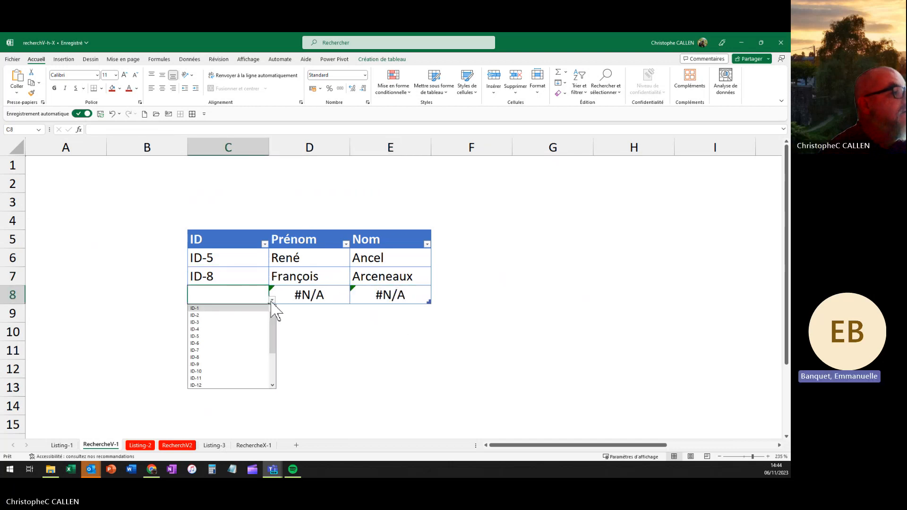
pyautogui.click(222, 372)
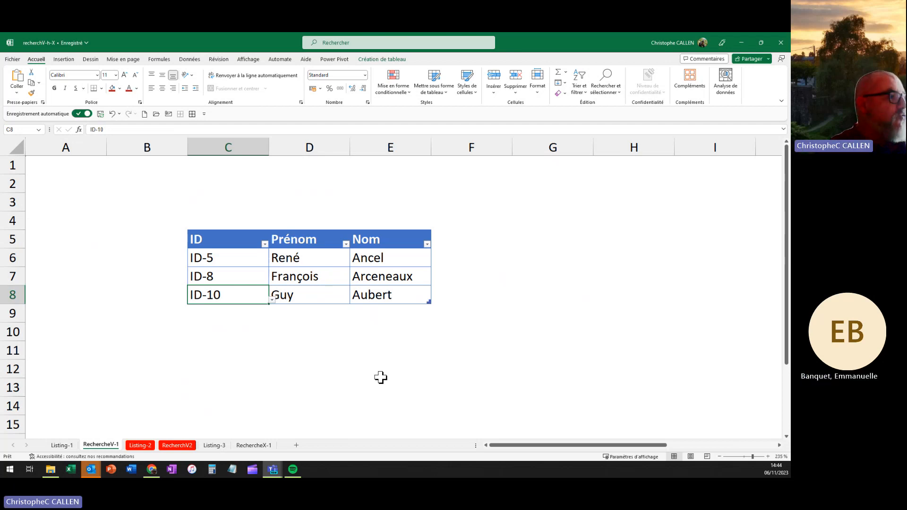
pyautogui.click(213, 445)
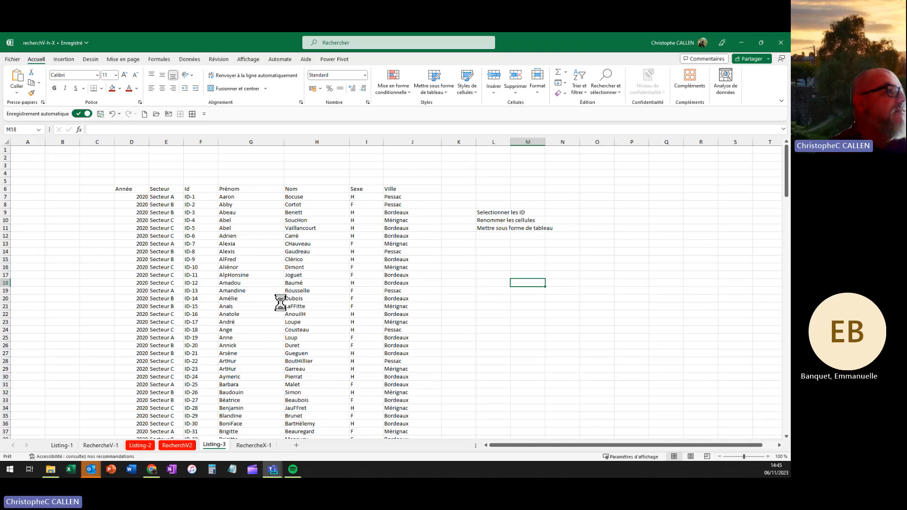
# Step: Name the Id column range F7:F206 id_2
pyautogui.scroll(1, 280, 302)
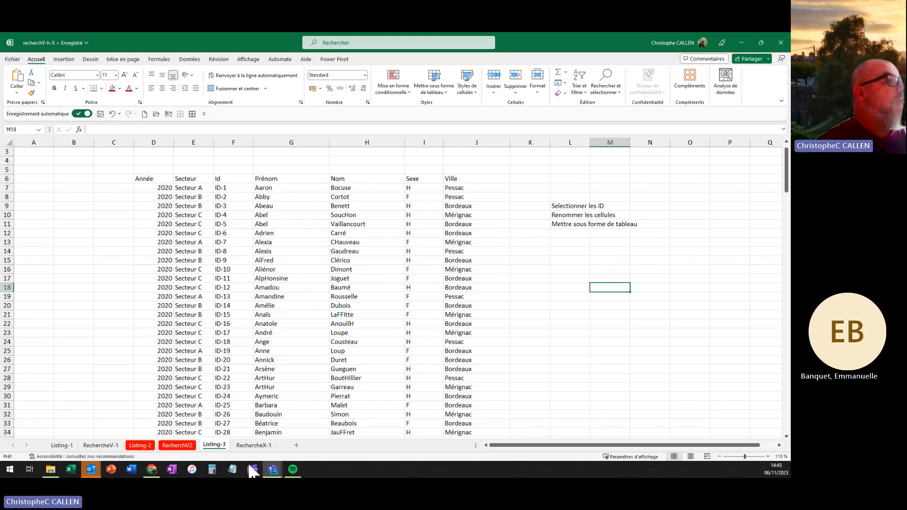
pyautogui.moveTo(222, 189); pyautogui.dragTo(227, 420)
pyautogui.click(20, 131)
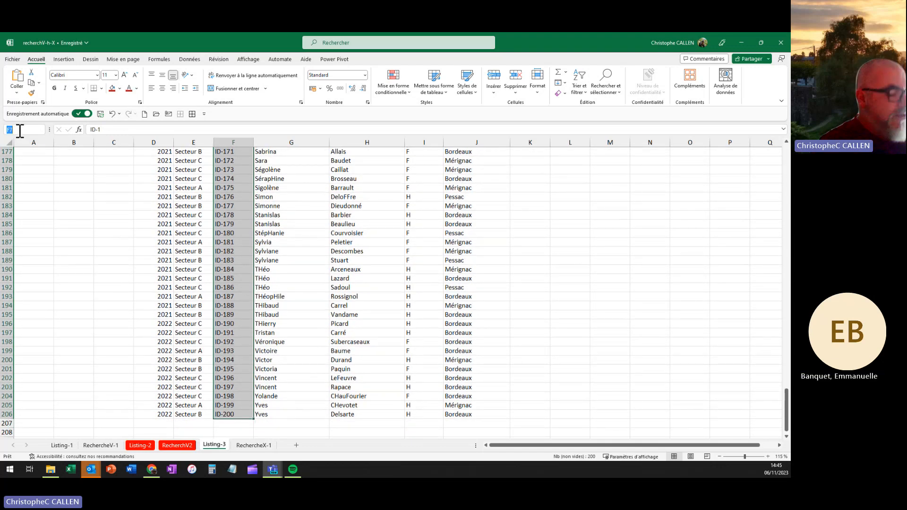
pyautogui.write('id')
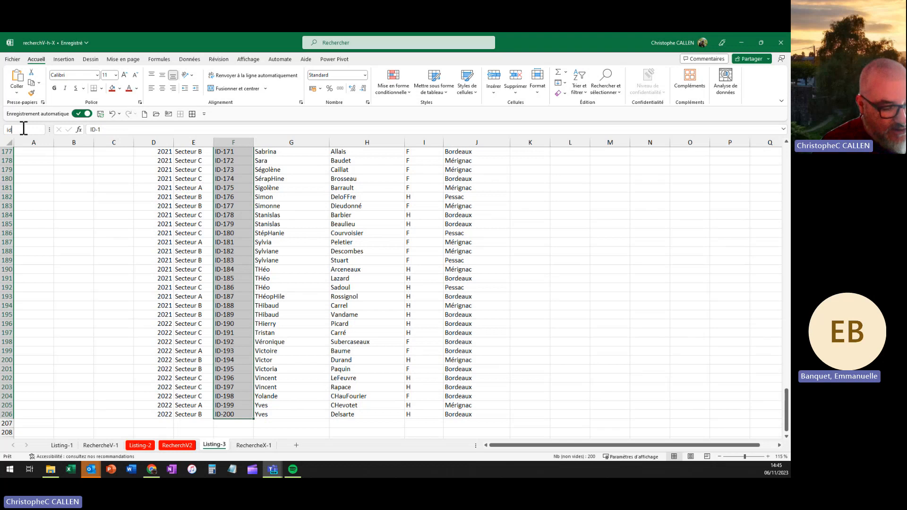
pyautogui.write('_2')
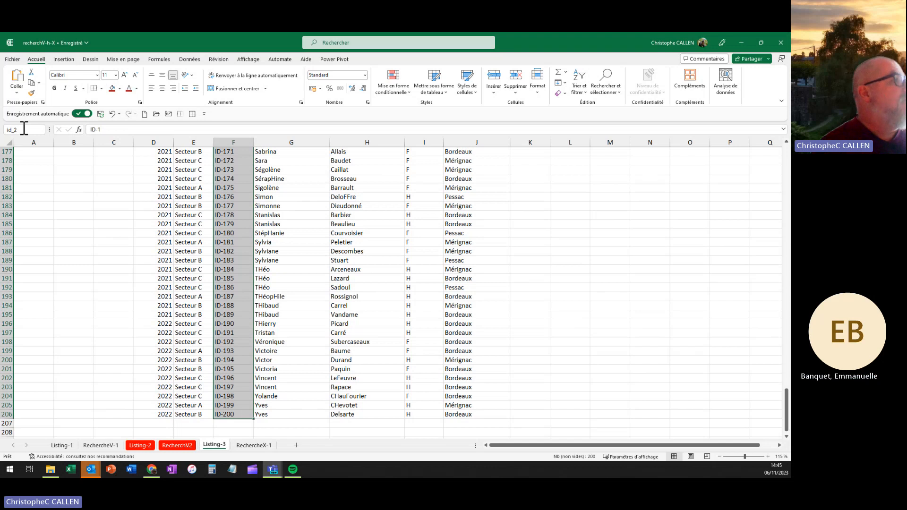
pyautogui.press('Return')
# Step: Format the Listing-3 data D6:J206 as an orange table with headers
pyautogui.click(340, 252)
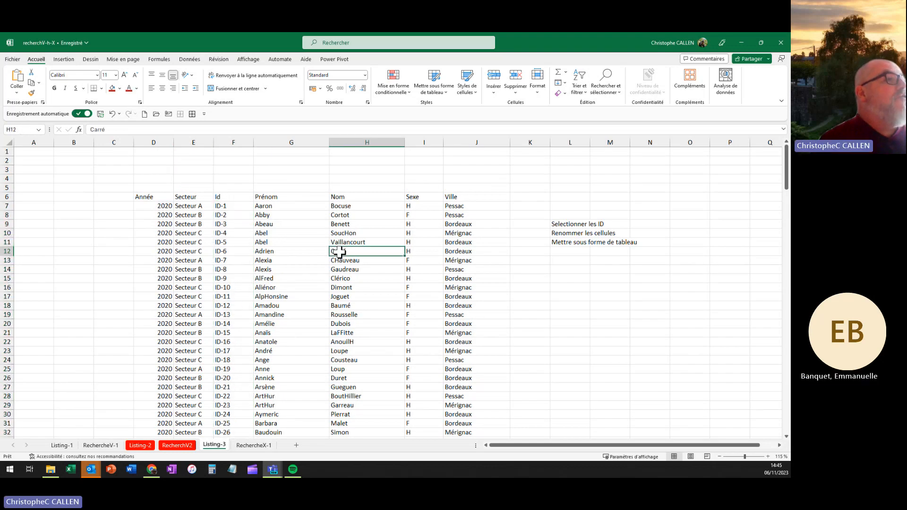
pyautogui.click(435, 92)
pyautogui.click(482, 152)
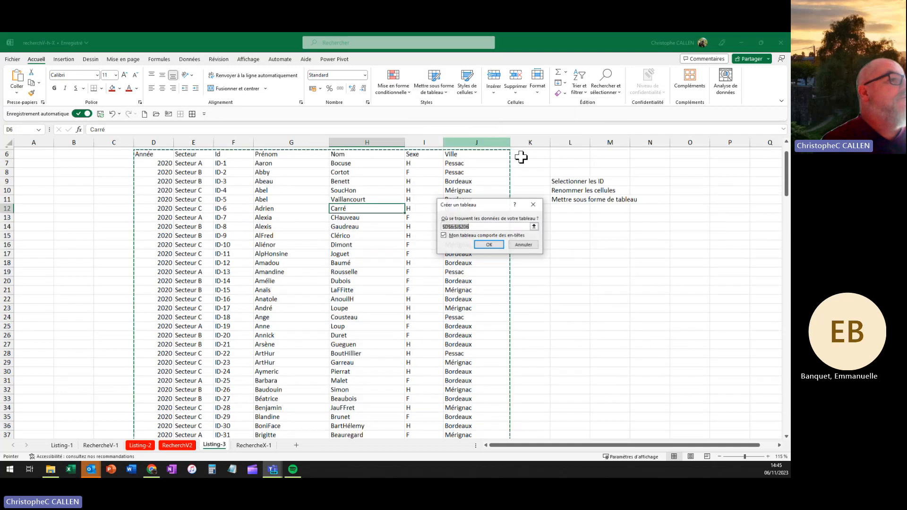
pyautogui.click(490, 245)
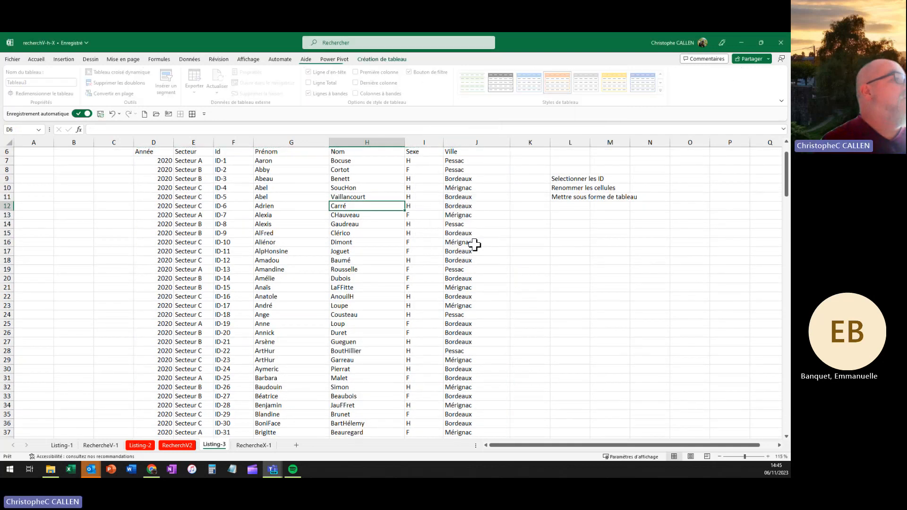
# Step: Rename the new table suez2
pyautogui.click(248, 208)
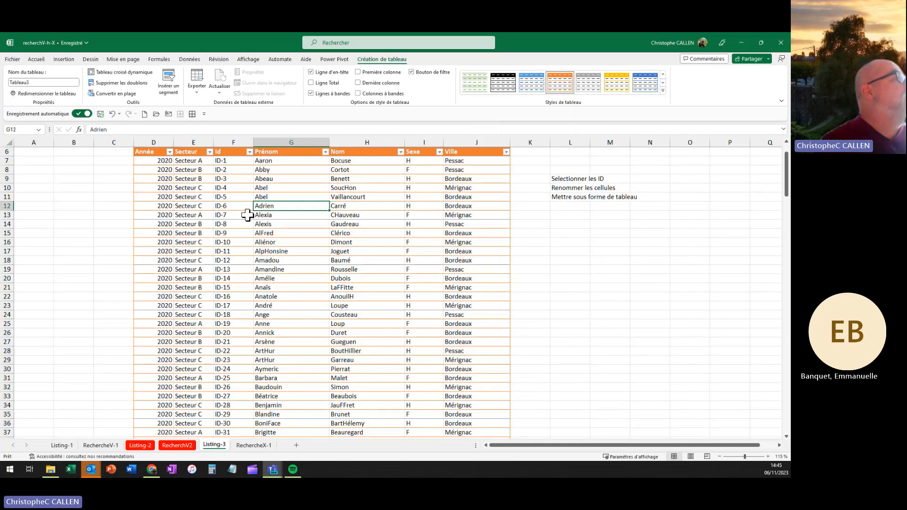
pyautogui.click(33, 82)
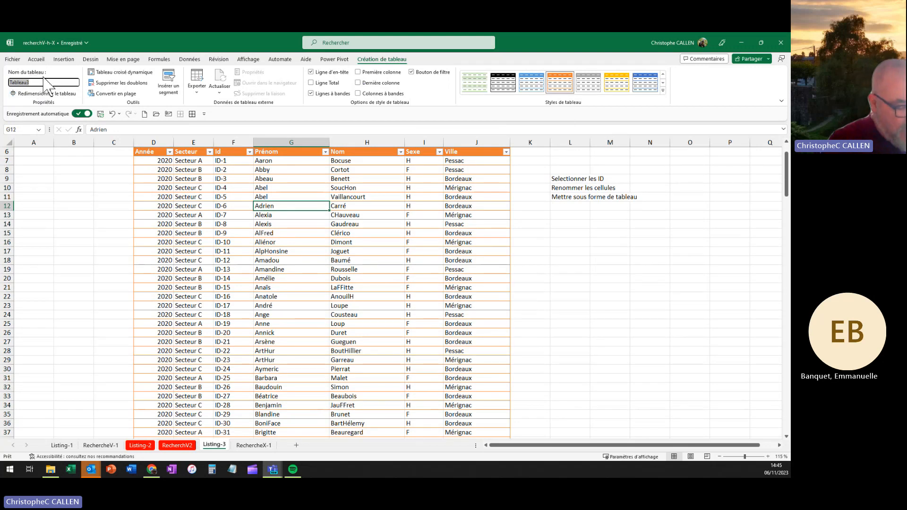
pyautogui.write('tuez')
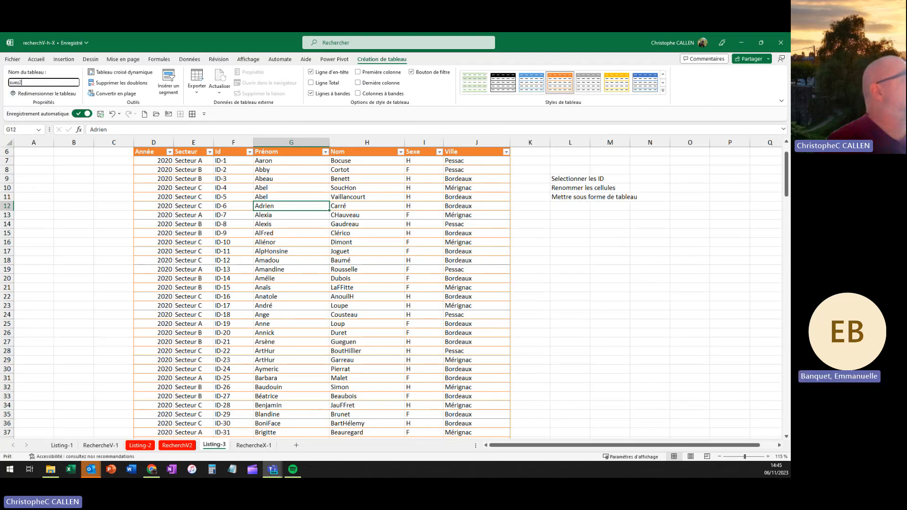
pyautogui.press('Return')
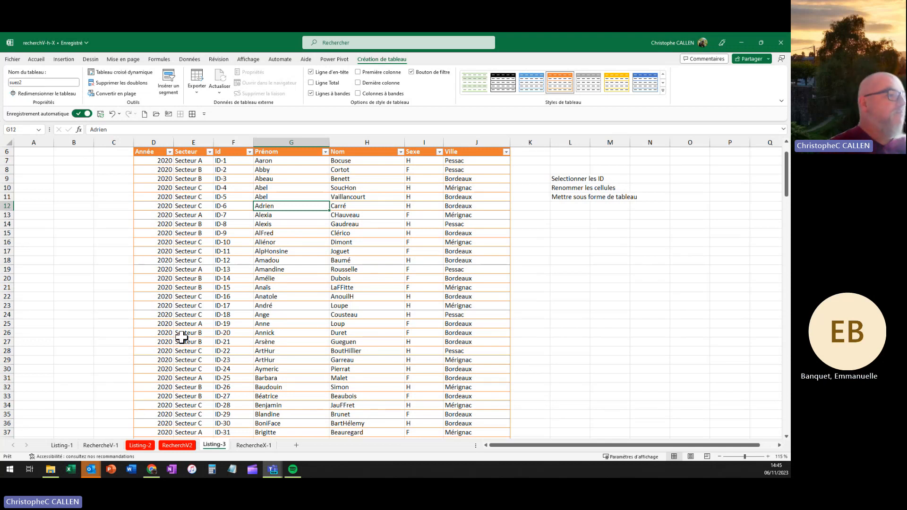
# Step: On RechercheX-1, give C6 list data validation with source =ID_2
pyautogui.click(254, 445)
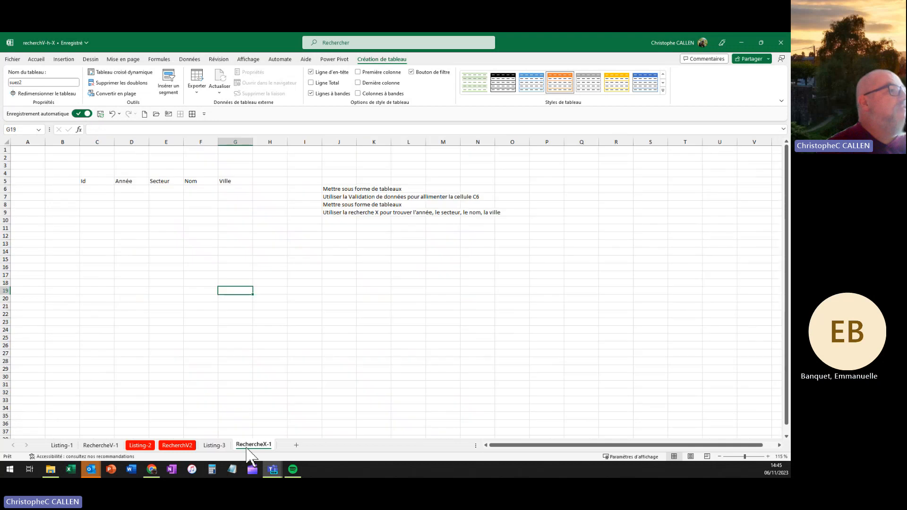
pyautogui.click(100, 188)
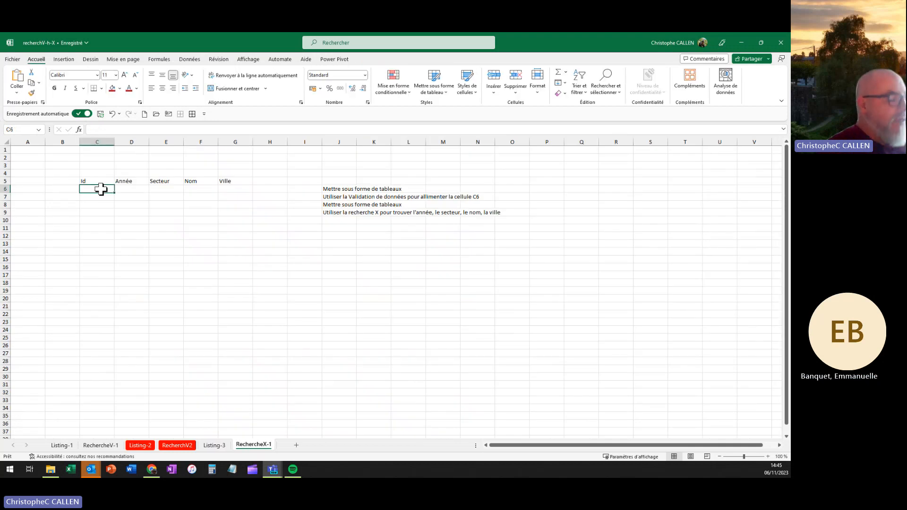
pyautogui.keyDown('ctrl'); pyautogui.scroll(7, 101, 192); pyautogui.keyUp('ctrl')
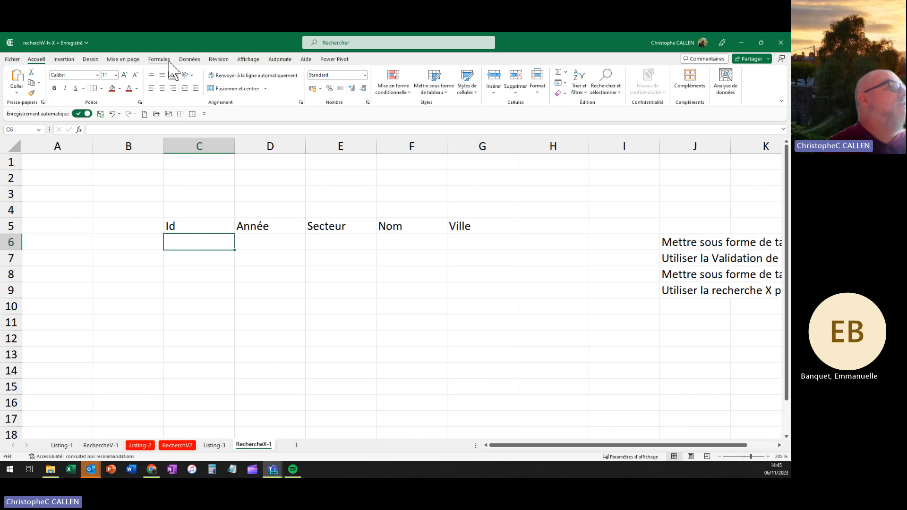
pyautogui.click(191, 60)
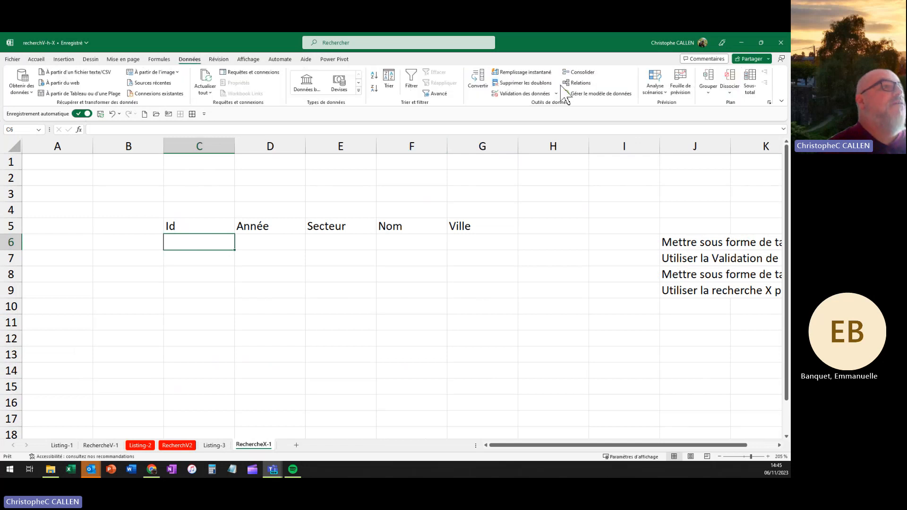
pyautogui.click(530, 93)
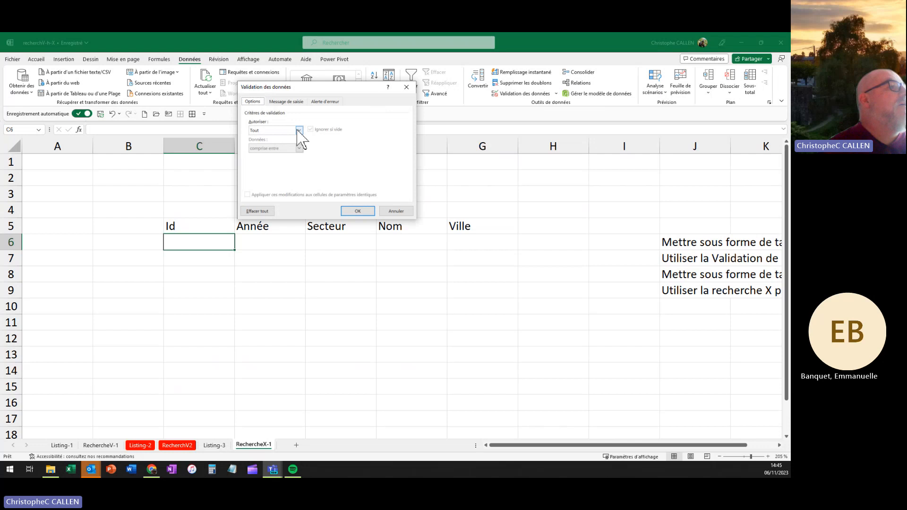
pyautogui.click(298, 130)
pyautogui.click(264, 156)
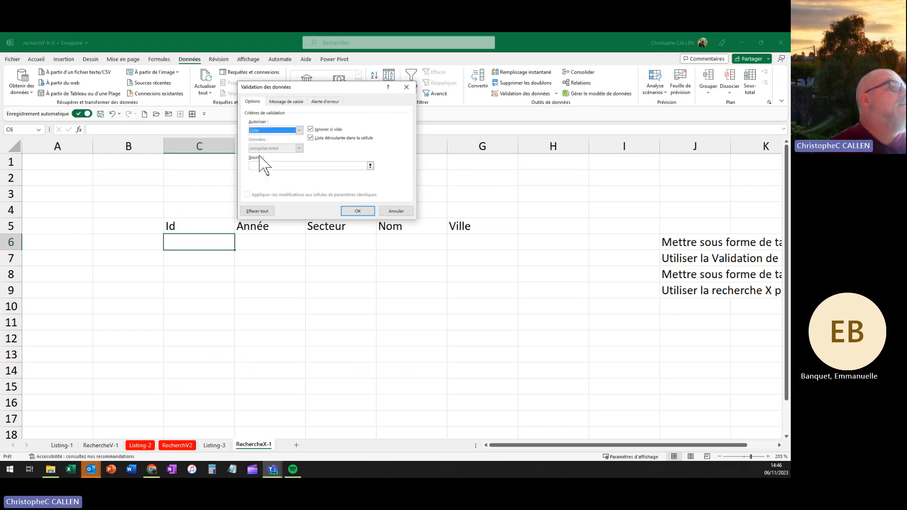
pyautogui.click(267, 166)
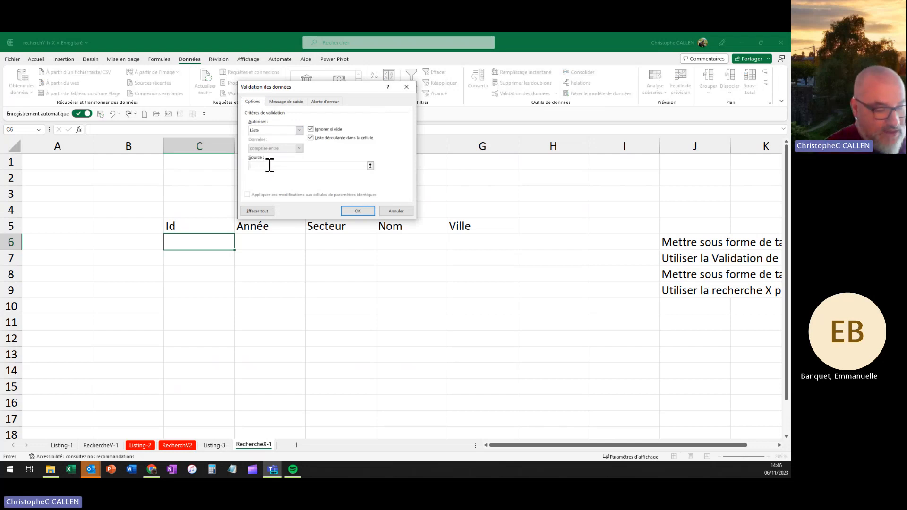
pyautogui.write('=')
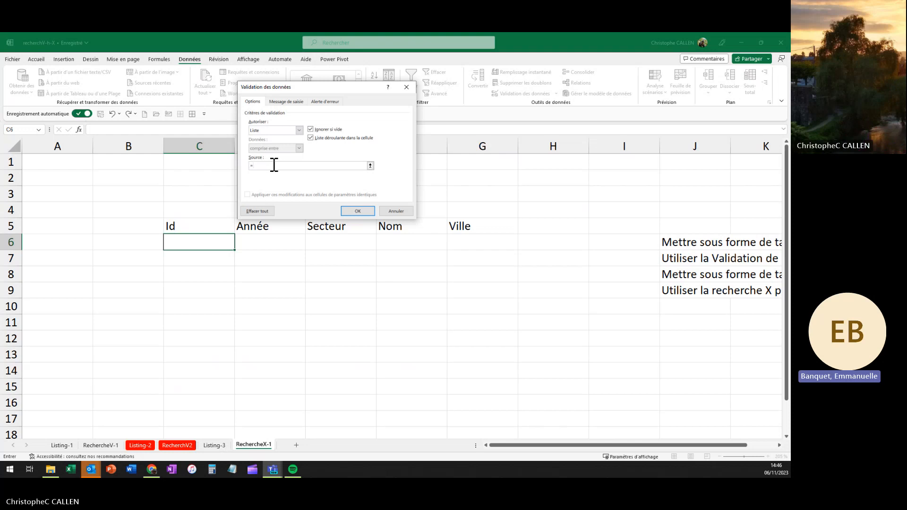
pyautogui.write('ID_2')
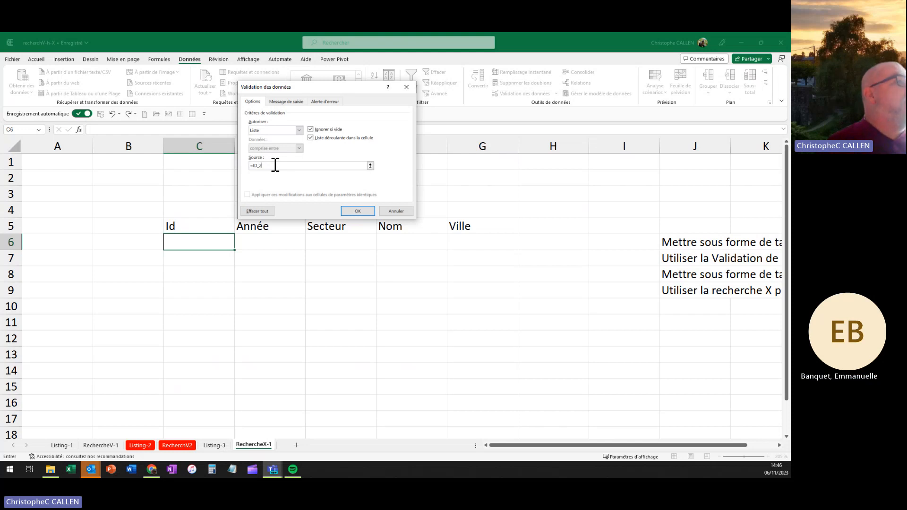
pyautogui.press('Return')
# Step: Pick ID-5 from C6's dropdown
pyautogui.click(239, 247)
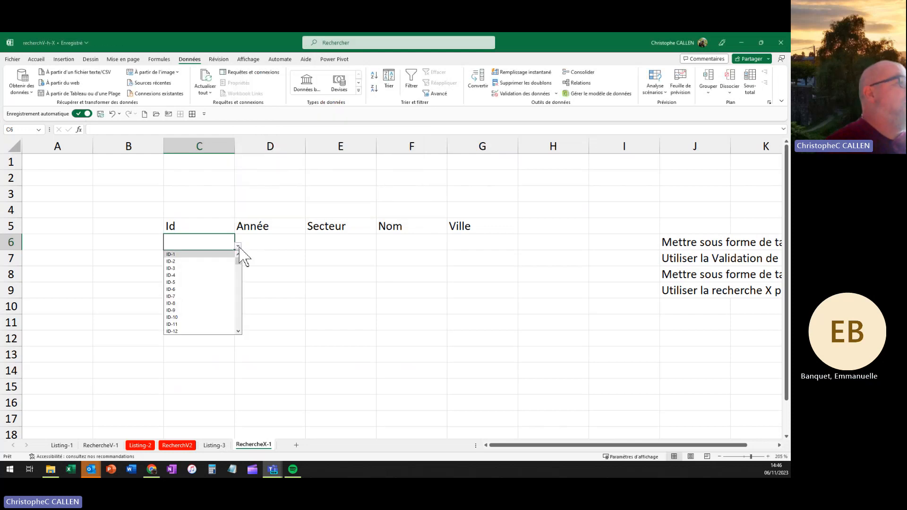
pyautogui.moveTo(238, 264)
pyautogui.mouseDown()
pyautogui.moveTo(237, 325)
pyautogui.moveTo(237, 267)
pyautogui.mouseUp()
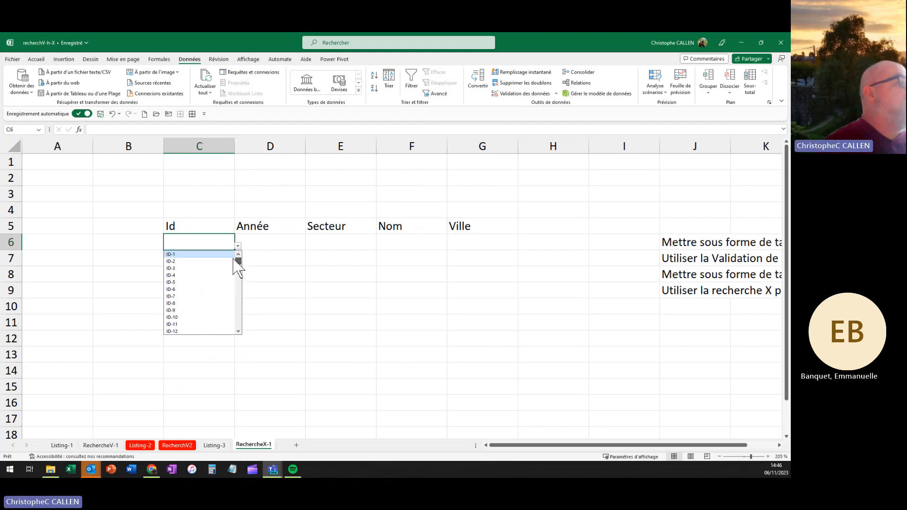
pyautogui.click(273, 245)
pyautogui.click(211, 247)
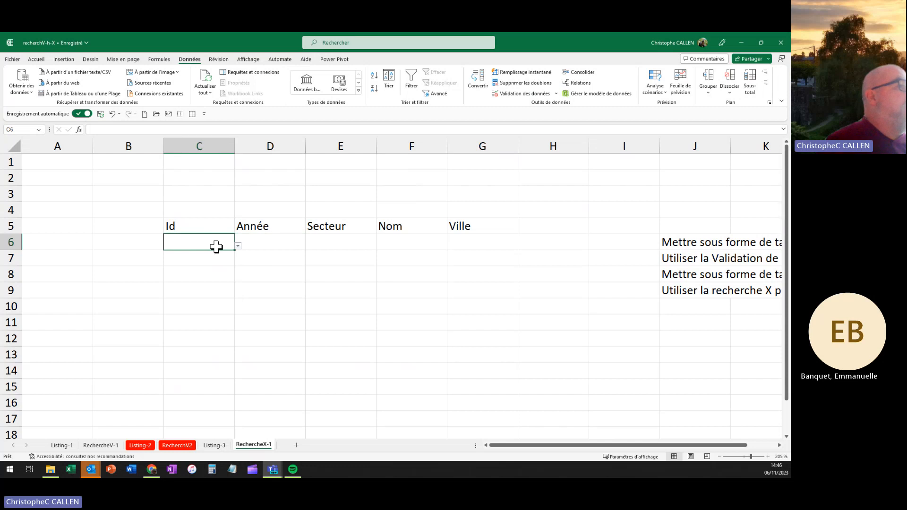
pyautogui.click(238, 246)
pyautogui.click(184, 290)
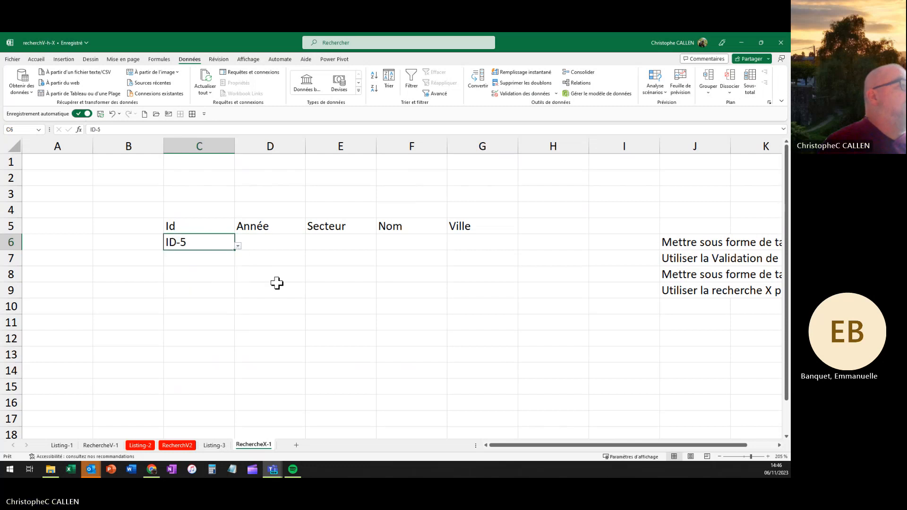
pyautogui.click(277, 283)
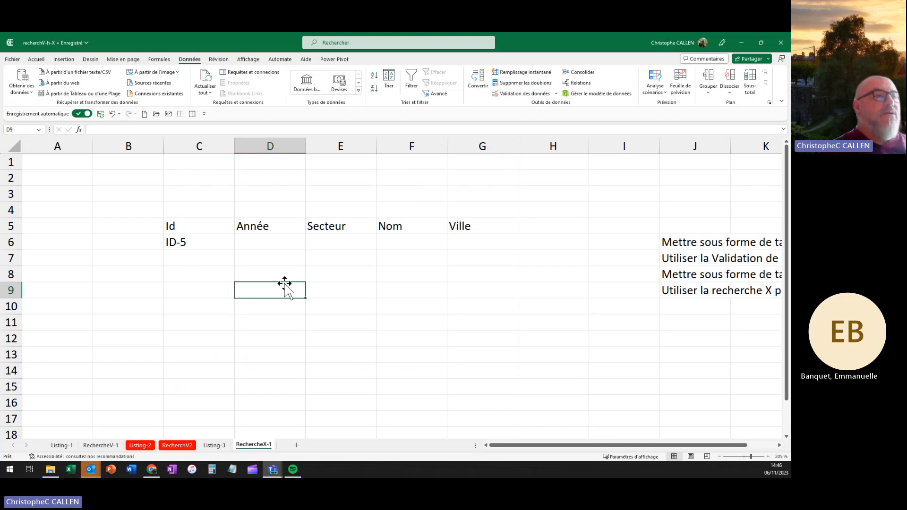
# Step: Begin the Année lookup in D6 as =RECHERCHEX(C6; using the ID in C6
pyautogui.click(273, 244)
pyautogui.write('=')
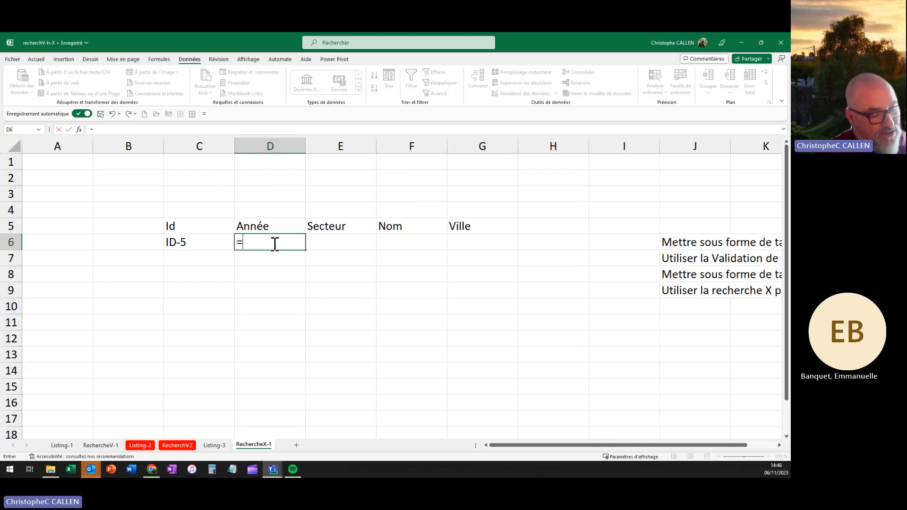
pyautogui.write('rech')
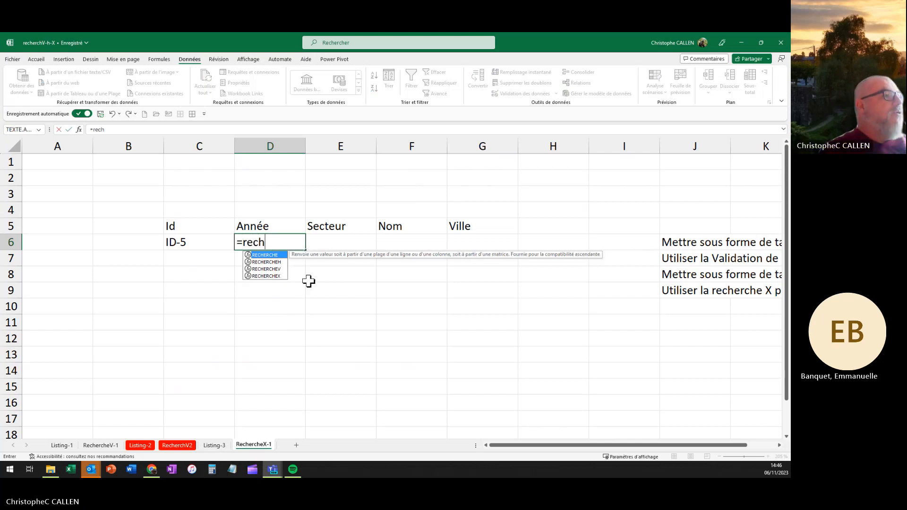
pyautogui.doubleClick(265, 276)
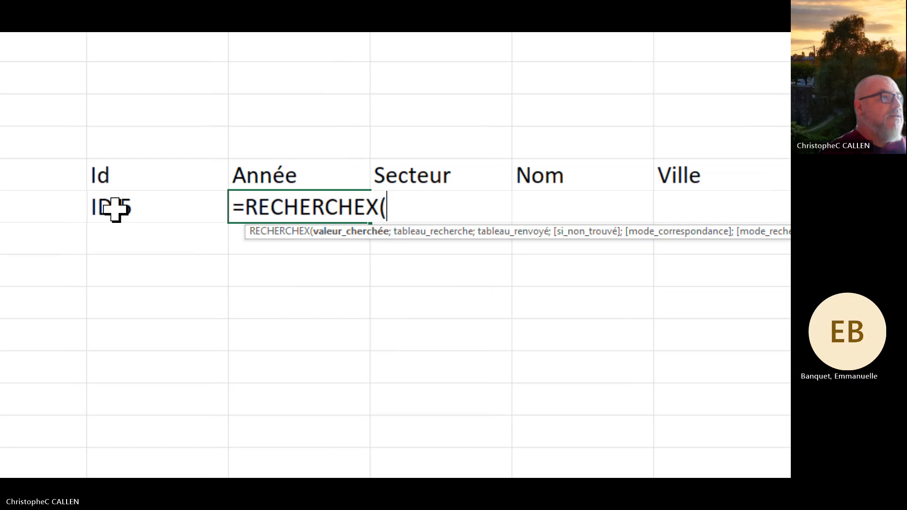
pyautogui.click(115, 209)
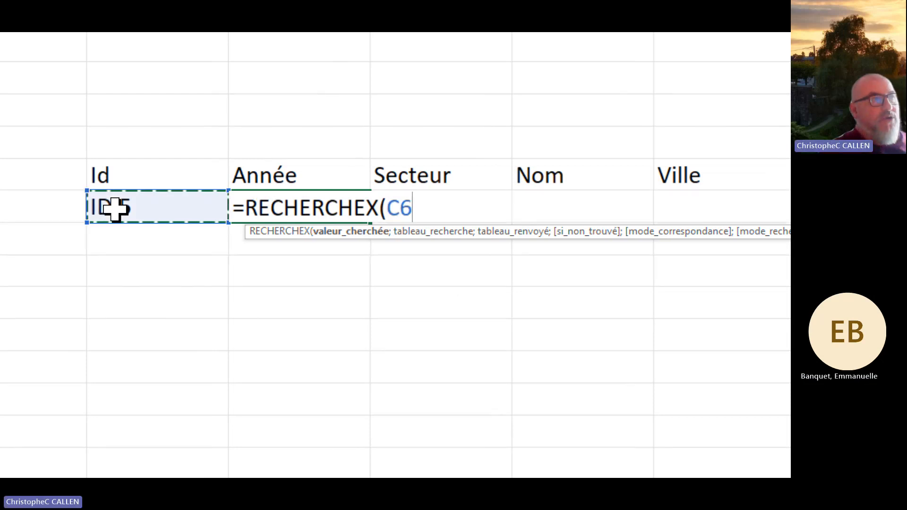
pyautogui.write(';')
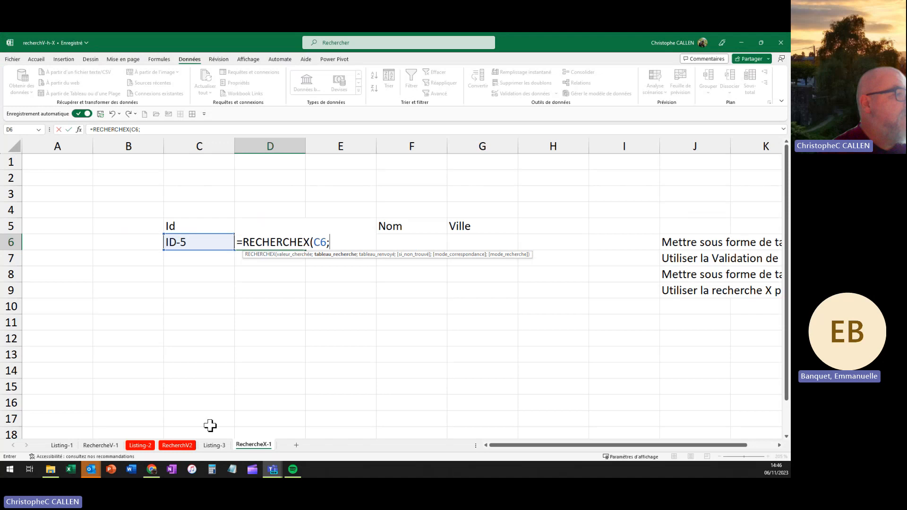
# Step: Add the Listing-3 Id column id_2 as the formula's search array
pyautogui.click(218, 448)
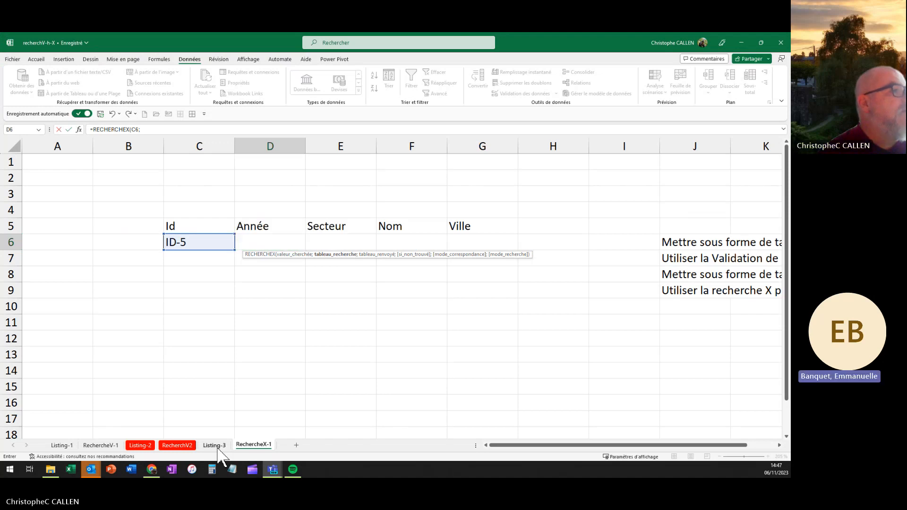
pyautogui.scroll(2, 232, 170)
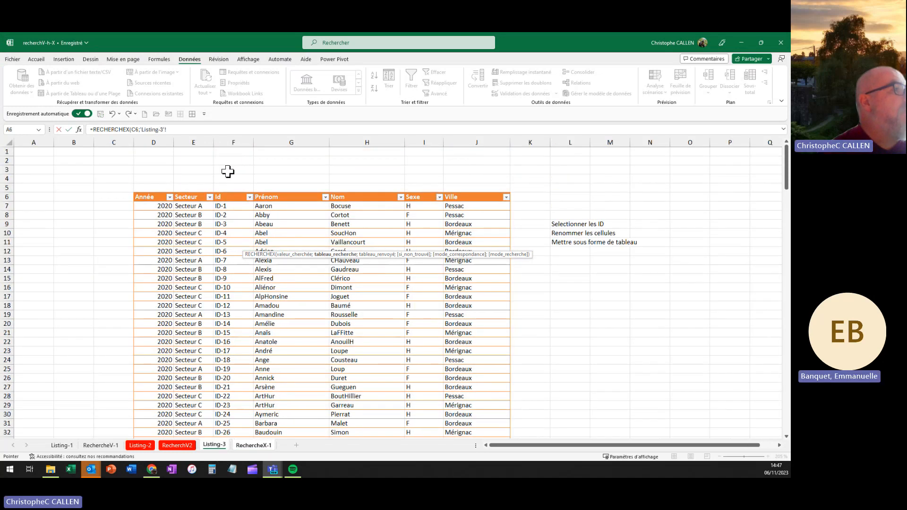
pyautogui.click(225, 190)
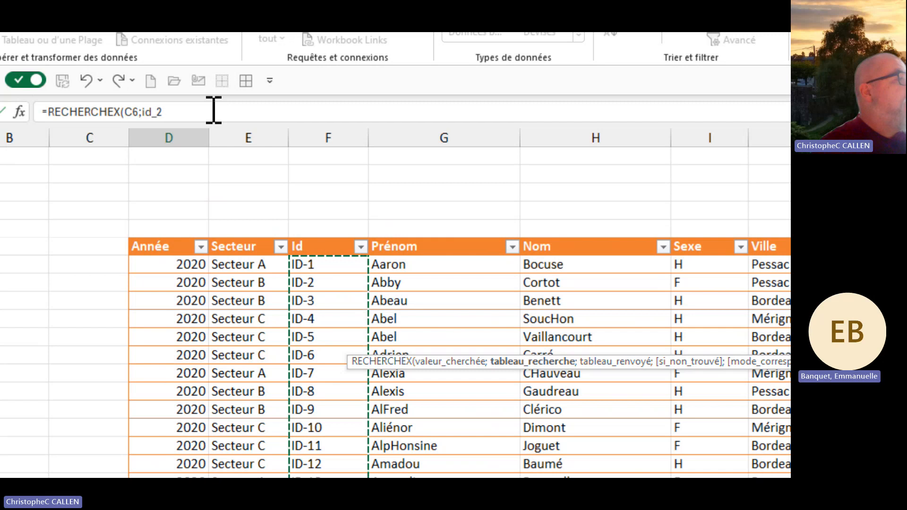
pyautogui.click(214, 111)
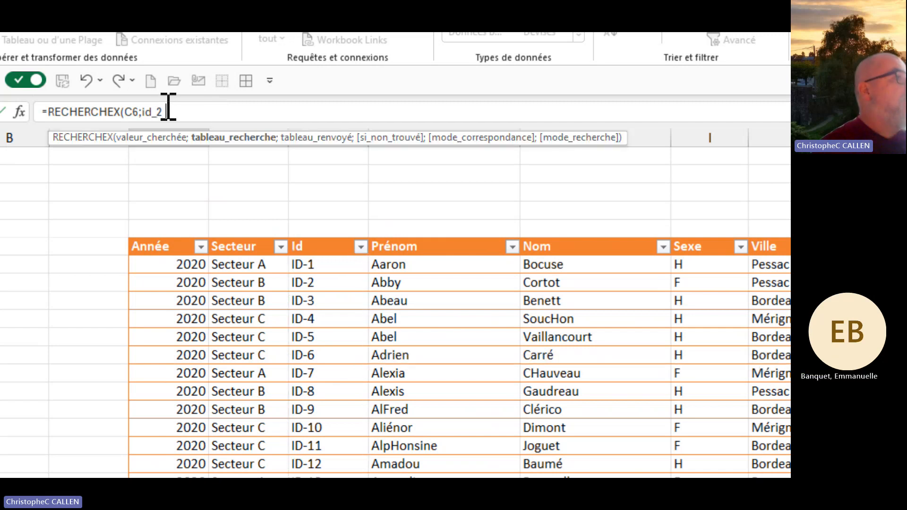
pyautogui.write(';')
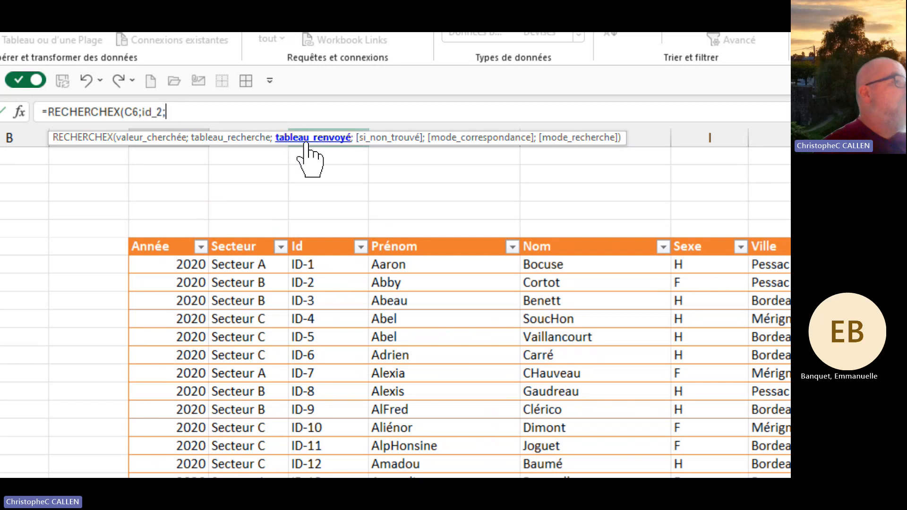
# Step: Add suez2[Année] as the D6 formula's return array
pyautogui.click(175, 232)
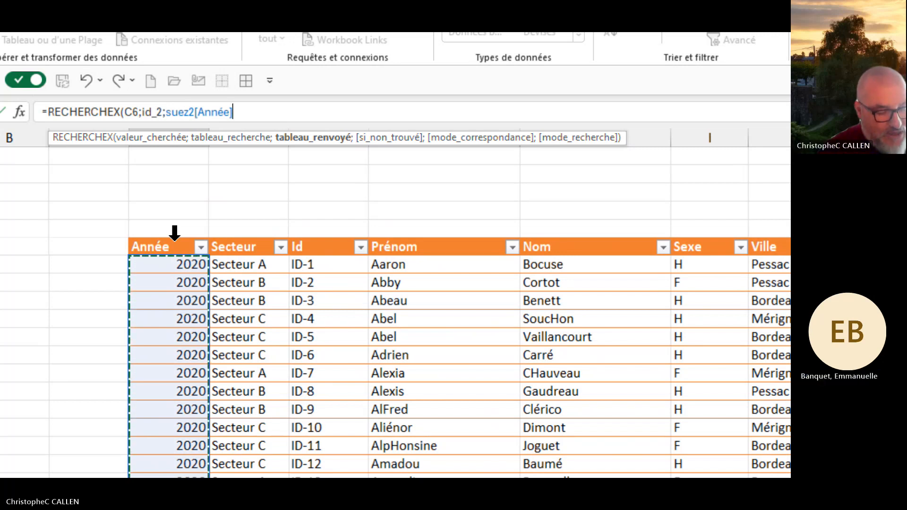
pyautogui.write(';')
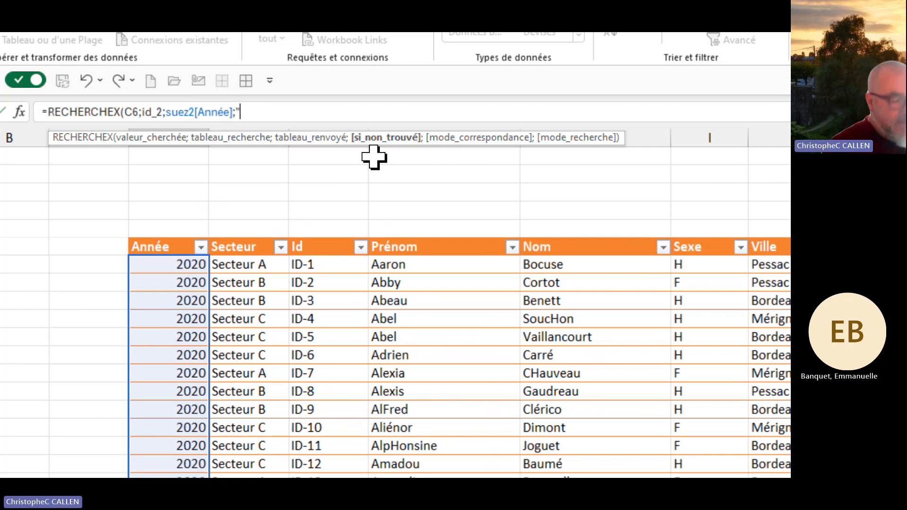
# Step: Complete the formula with a "Saisir un ID" fallback and exact match 0, showing 2020
pyautogui.write('Sai')
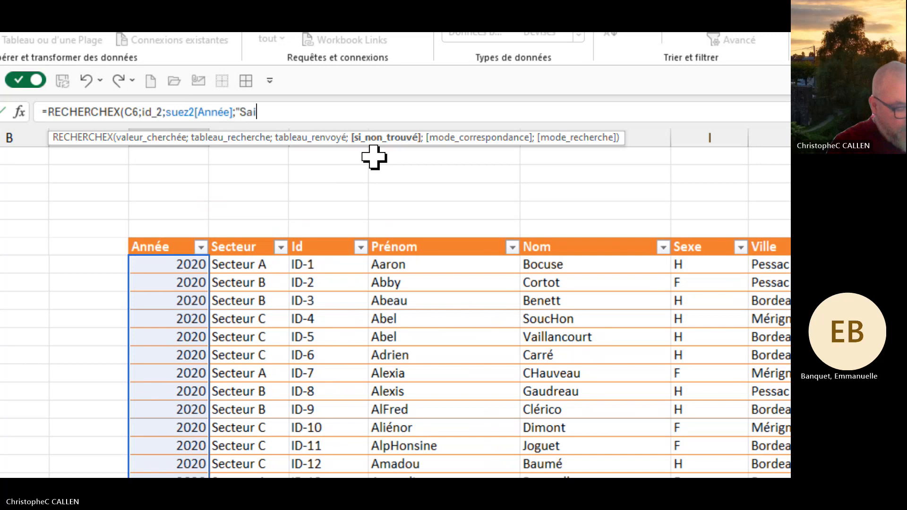
pyautogui.write('sir un ')
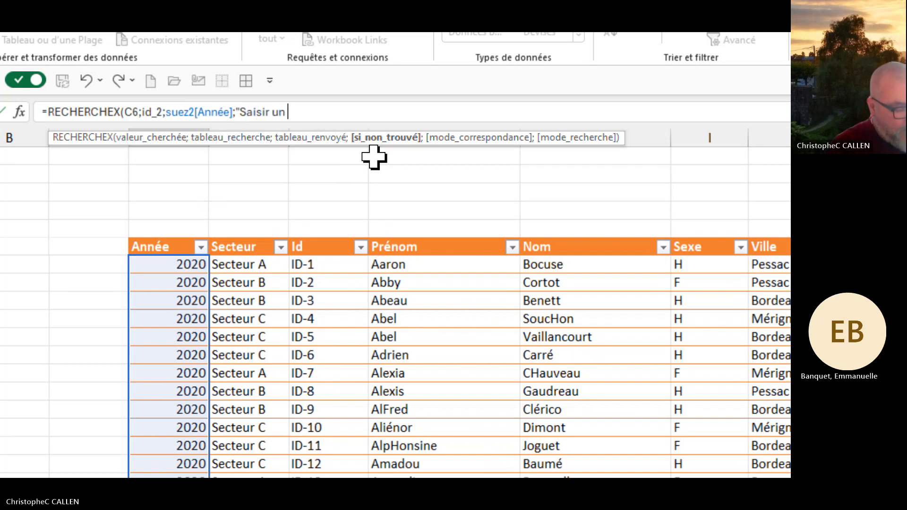
pyautogui.write('ID')
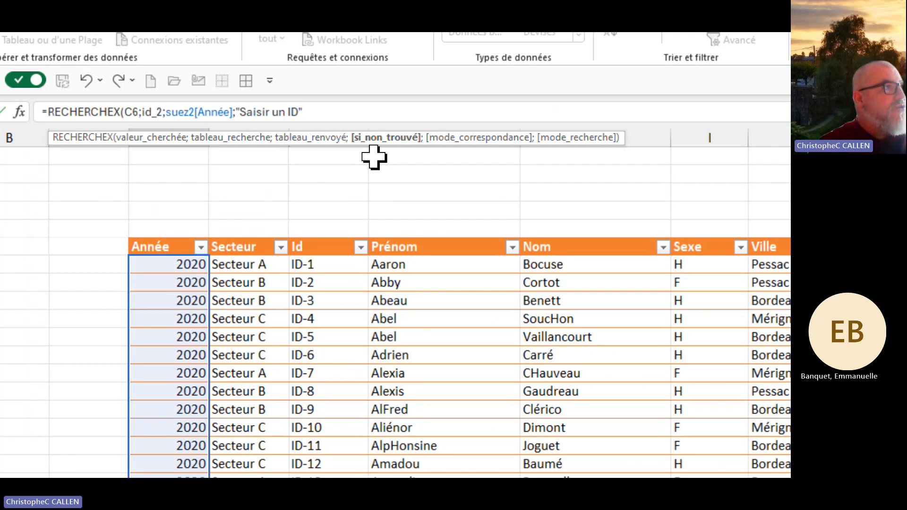
pyautogui.write(';')
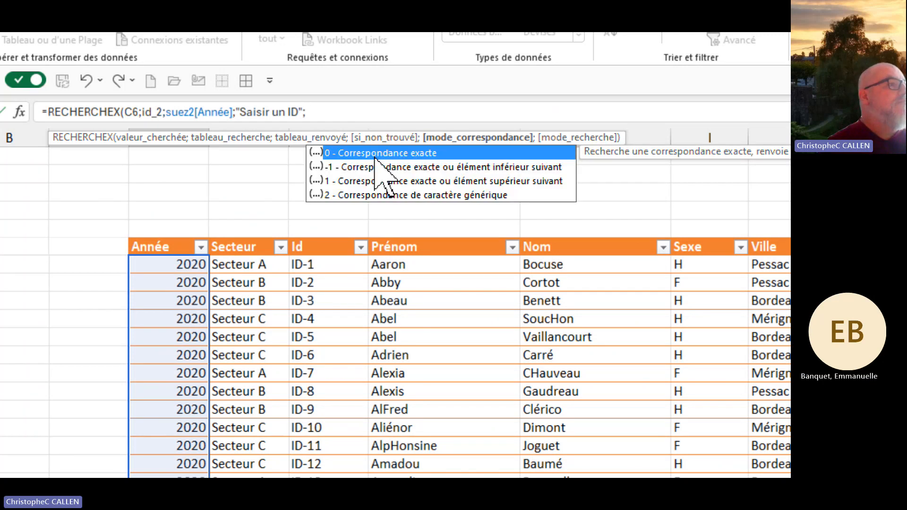
pyautogui.doubleClick(374, 153)
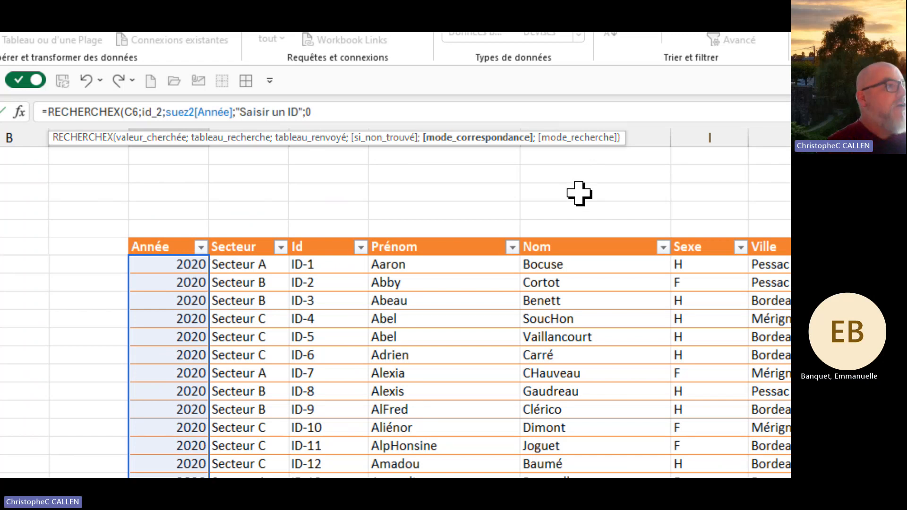
pyautogui.write(')')
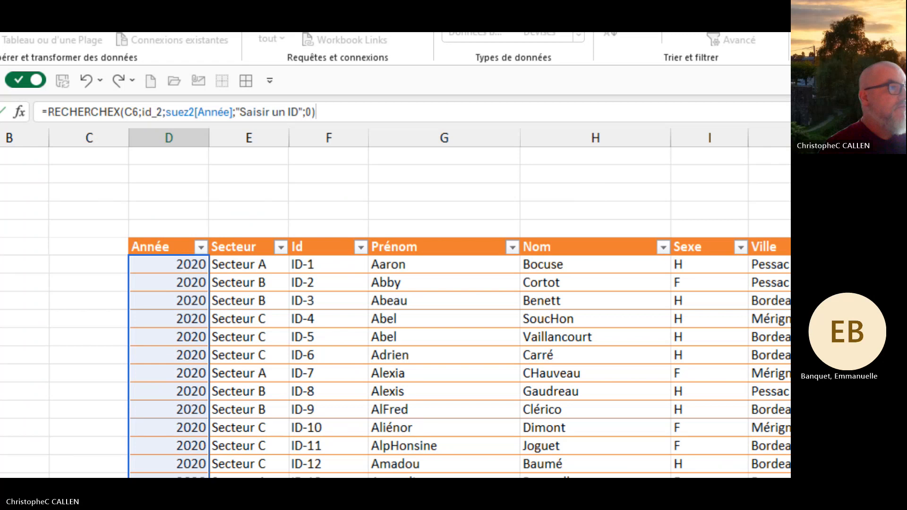
pyautogui.press('Return')
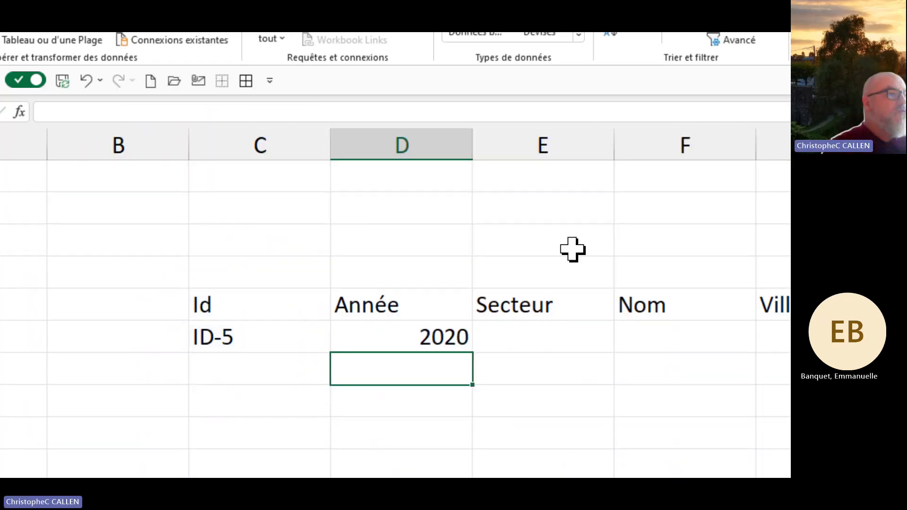
# Step: Copy D6's Année lookup formula text and paste it into E6, F6 and G6
pyautogui.click(376, 340)
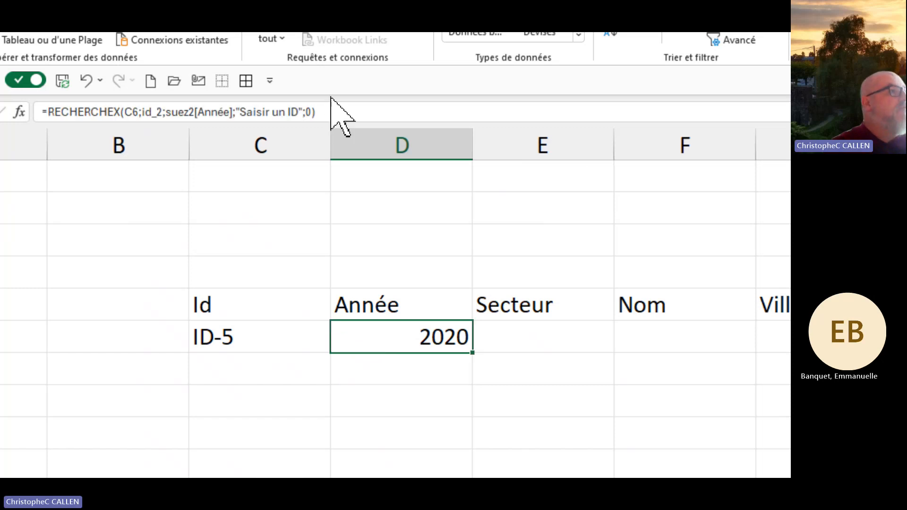
pyautogui.moveTo(333, 110); pyautogui.dragTo(43, 111)
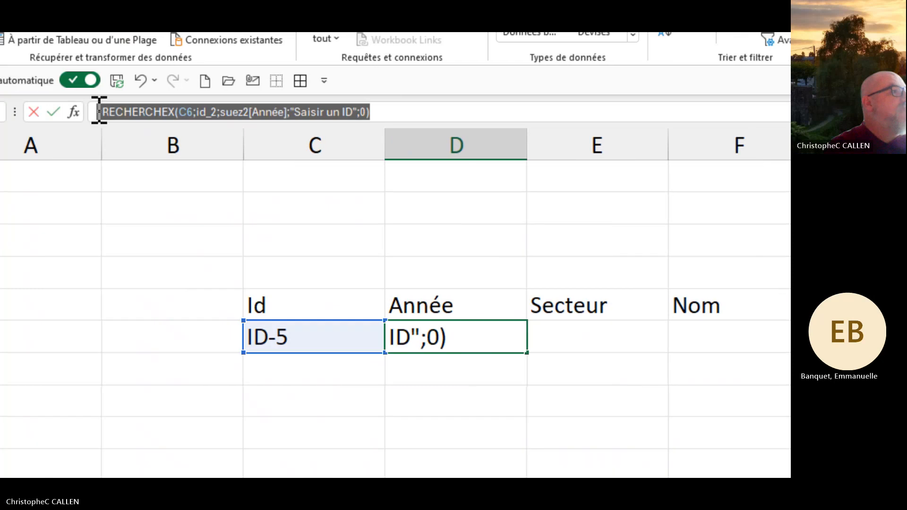
pyautogui.rightClick(133, 113)
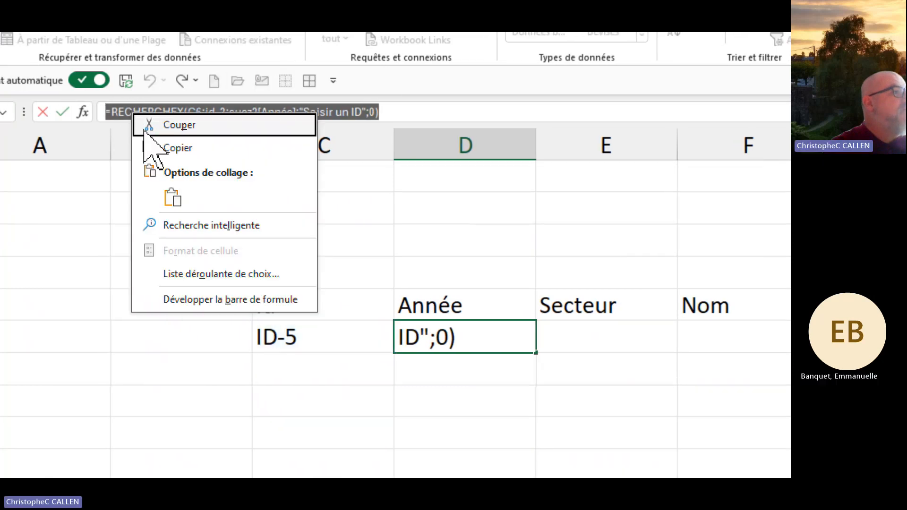
pyautogui.click(175, 147)
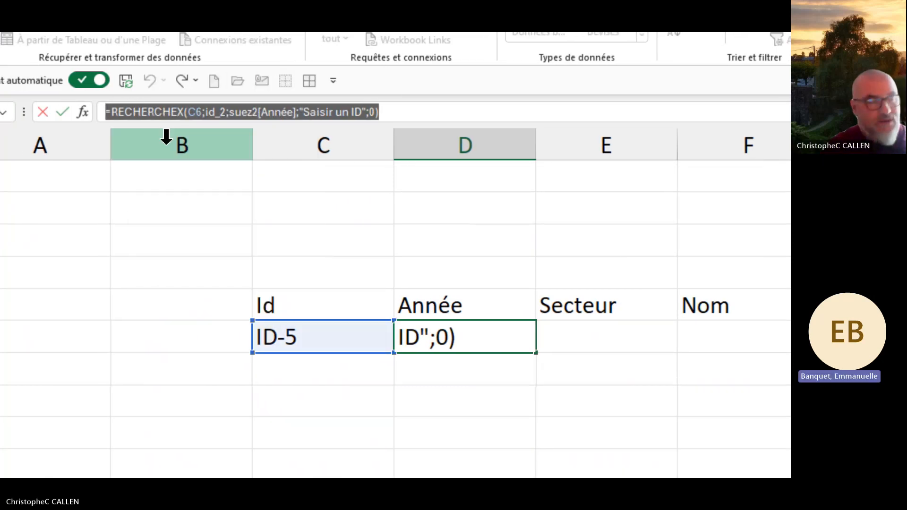
pyautogui.press('Return')
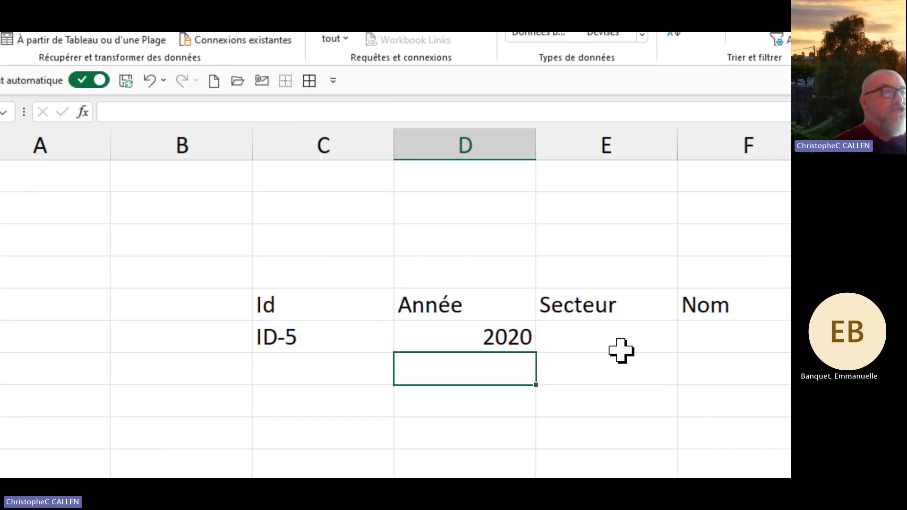
pyautogui.click(616, 333)
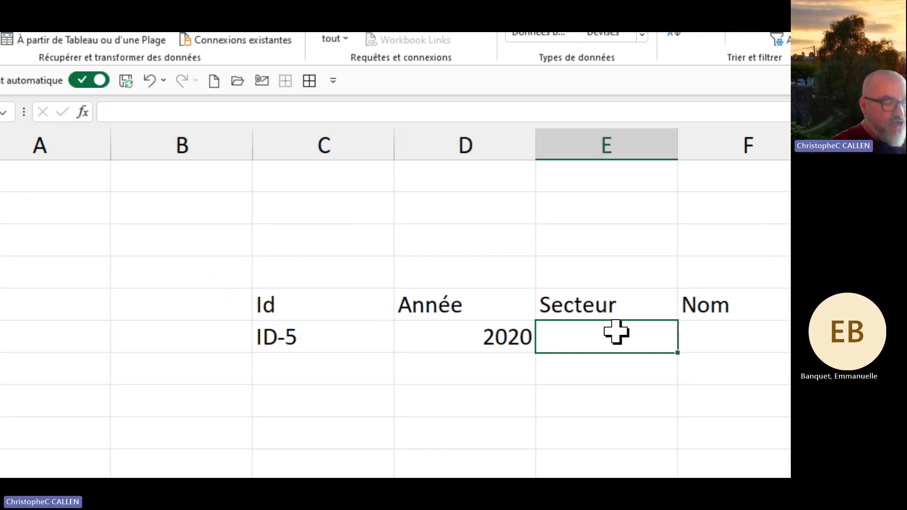
pyautogui.hotkey('ctrl', 'v')
pyautogui.click(698, 339)
pyautogui.hotkey('ctrl', 'v')
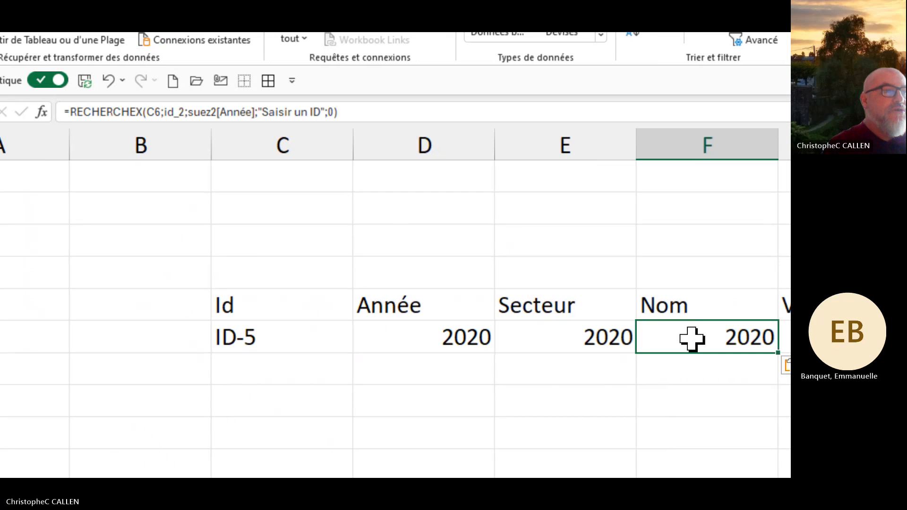
pyautogui.click(692, 334)
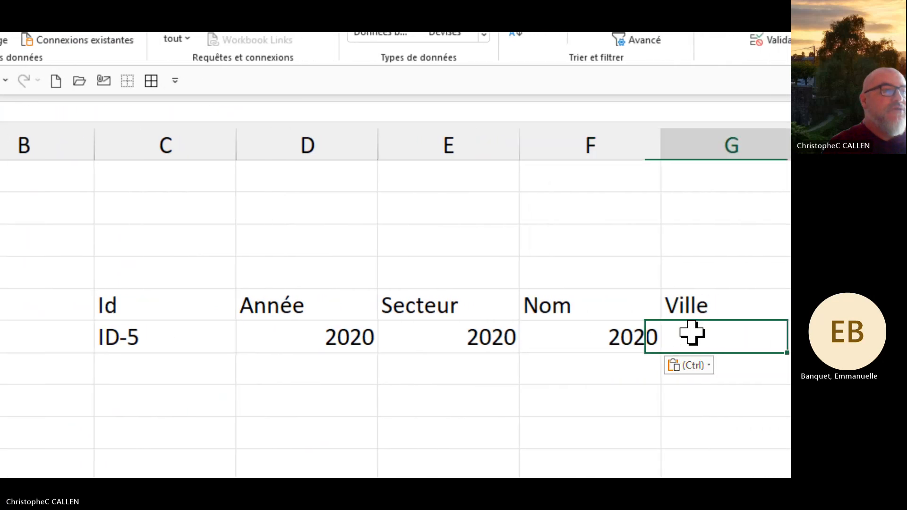
pyautogui.hotkey('ctrl', 'v')
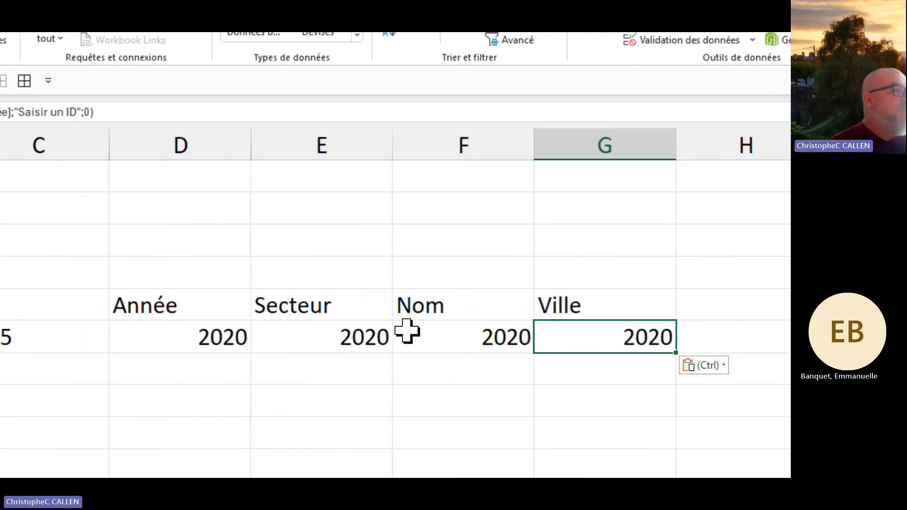
# Step: Change E6's returned column from suez2[Année] to suez2[Secteur]
pyautogui.click(312, 337)
pyautogui.doubleClick(312, 336)
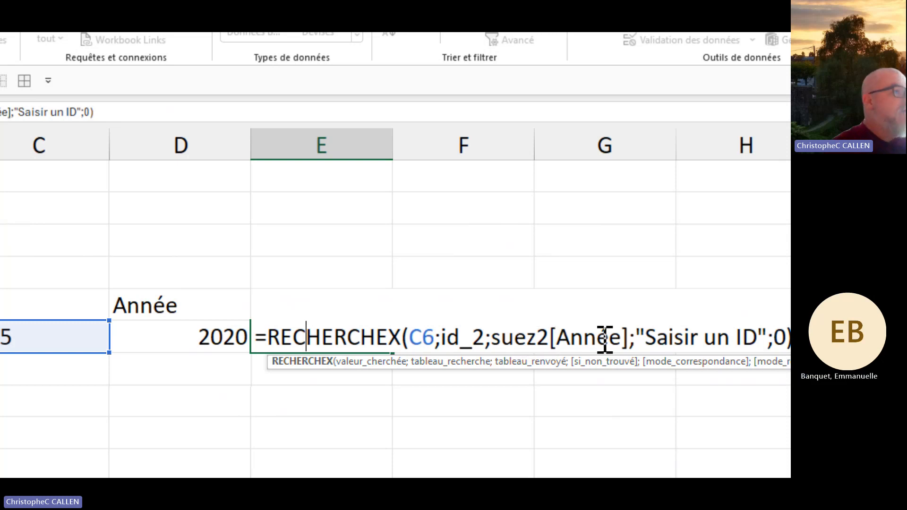
pyautogui.press('Return')
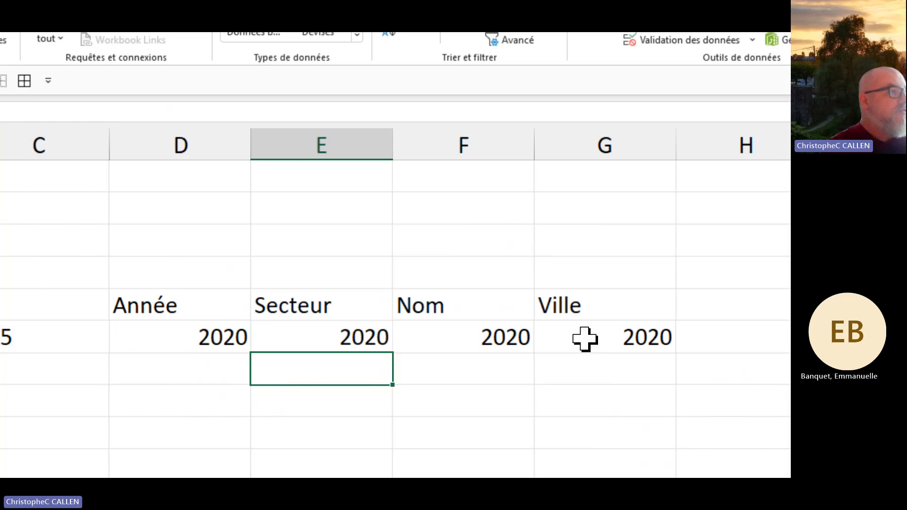
pyautogui.doubleClick(369, 330)
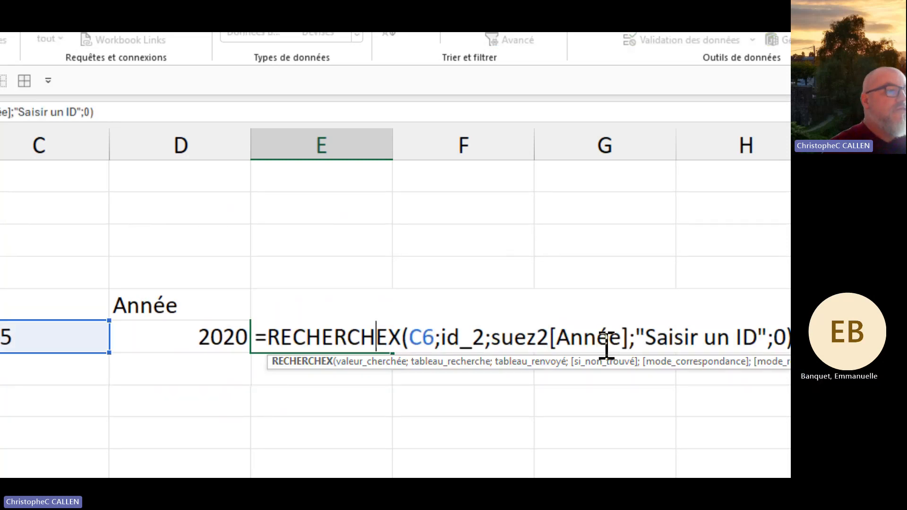
pyautogui.click(624, 339)
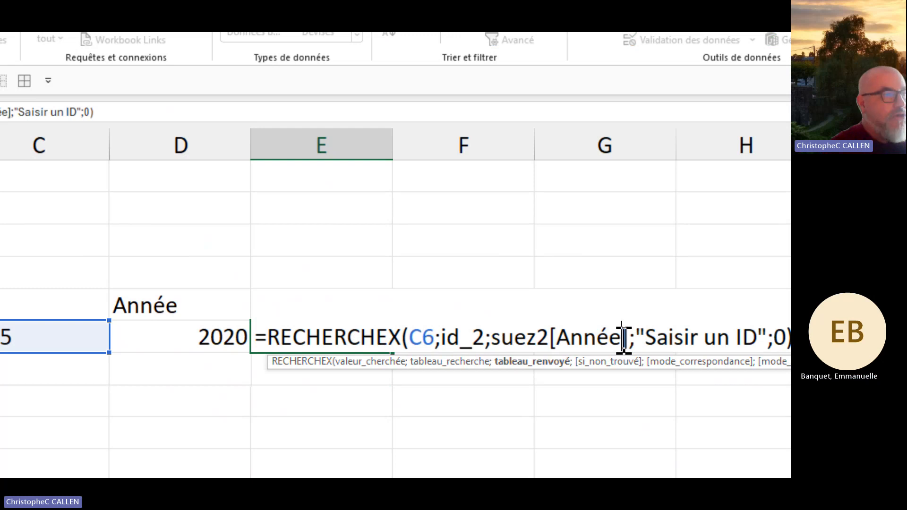
pyautogui.press('BackSpace')
pyautogui.press('BackSpace')
pyautogui.press('BackSpace')
pyautogui.press('BackSpace')
pyautogui.press('BackSpace')
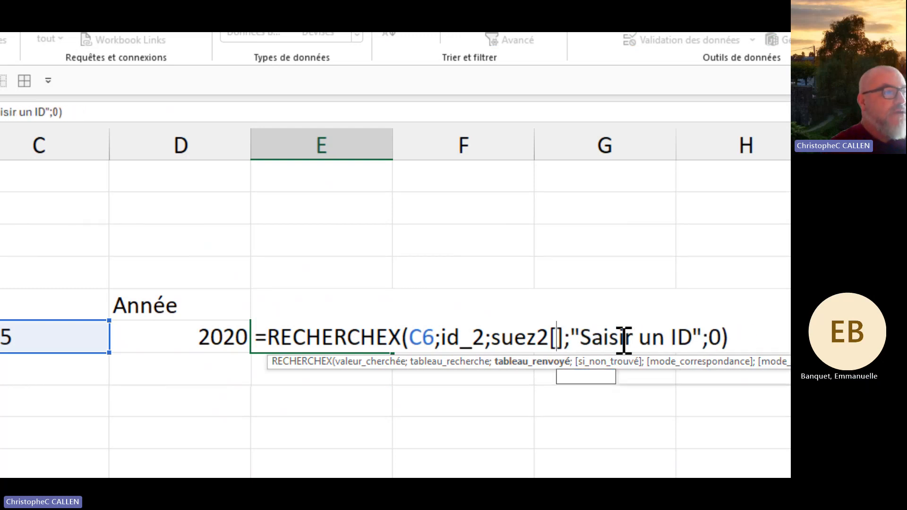
pyautogui.doubleClick(600, 405)
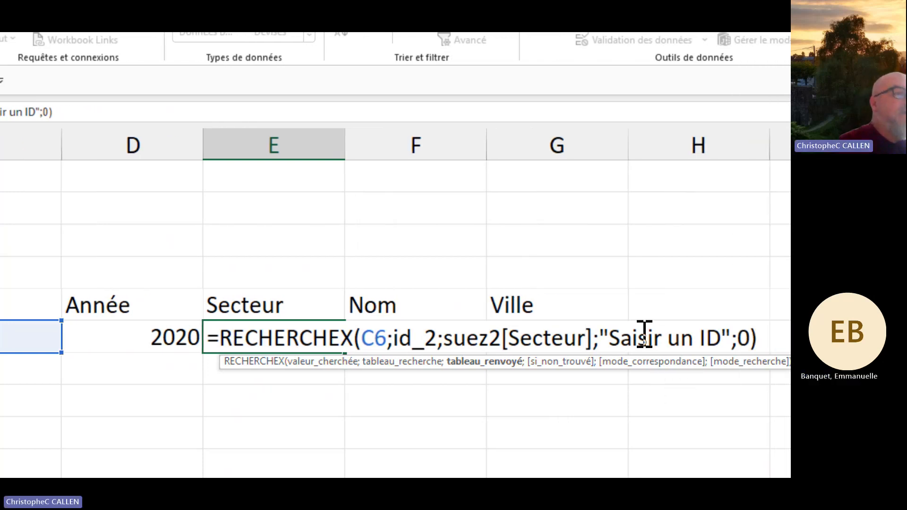
# Step: Replace E6's "Saisir un ID" fallback with empty text "" so it shows Secteur C
pyautogui.click(619, 338)
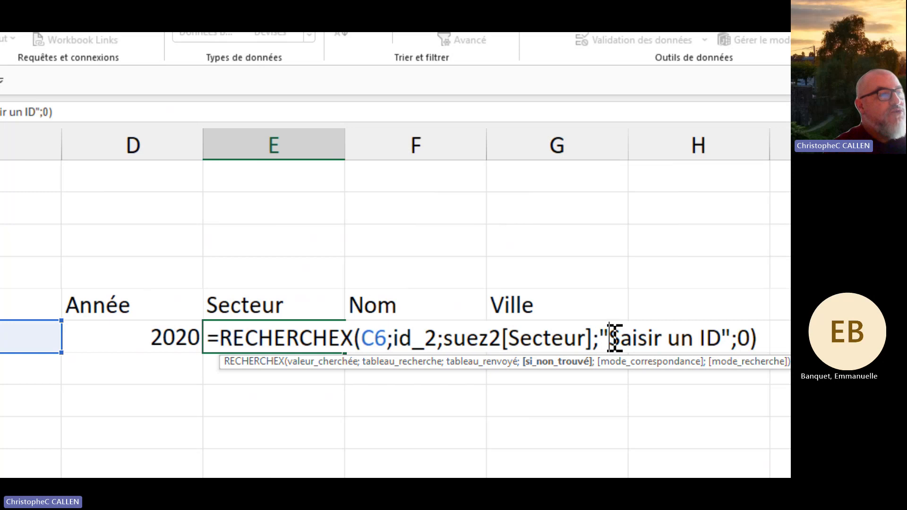
pyautogui.press('Delete')
pyautogui.press('Delete')
pyautogui.press('Delete')
pyautogui.press('Delete')
pyautogui.press('Delete')
pyautogui.press('Delete')
pyautogui.press('Delete')
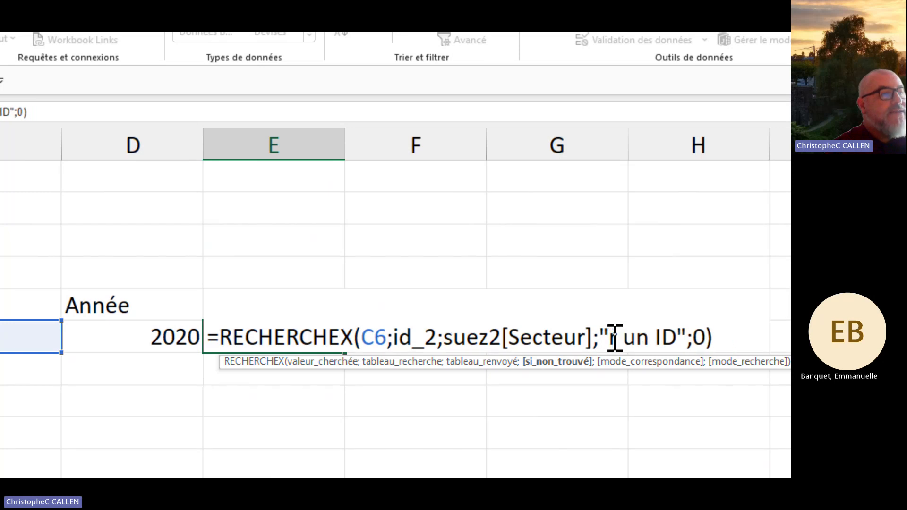
pyautogui.press('Delete')
pyautogui.press('Delete')
pyautogui.press('Delete')
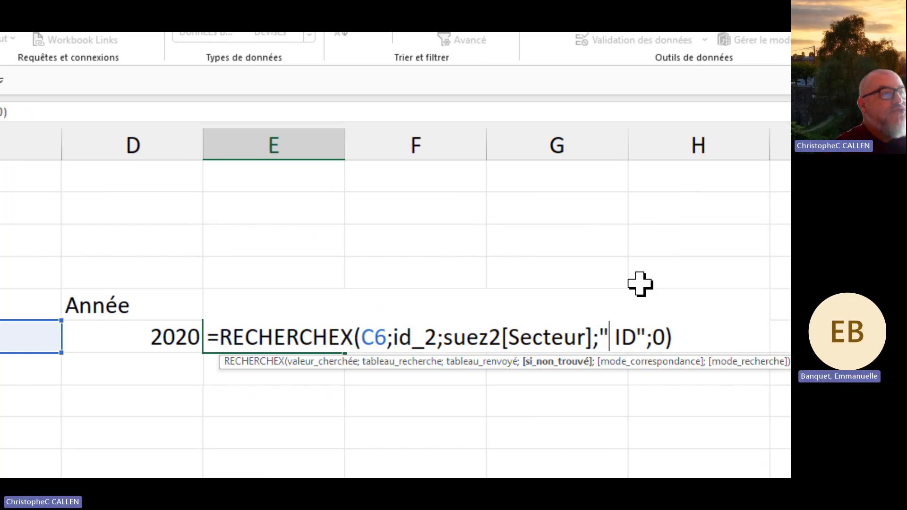
pyautogui.press('Delete')
pyautogui.press('Delete')
pyautogui.press('Delete')
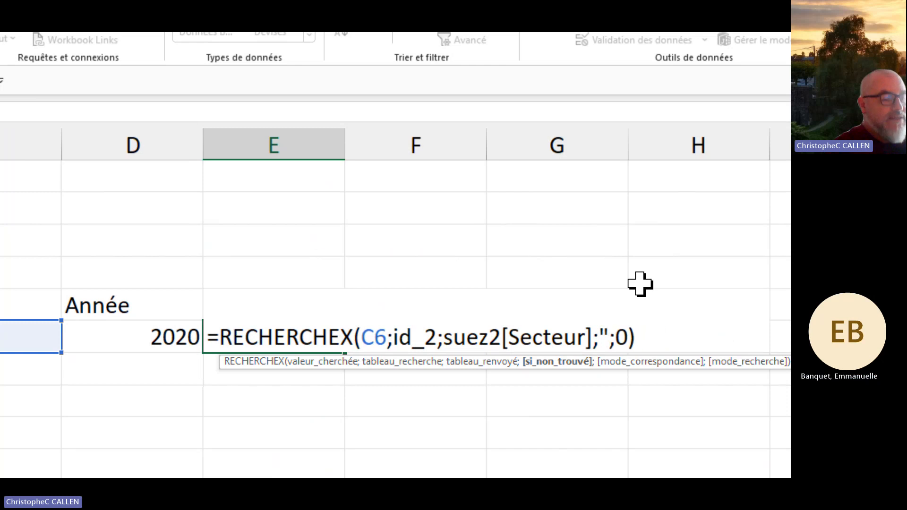
pyautogui.write('"')
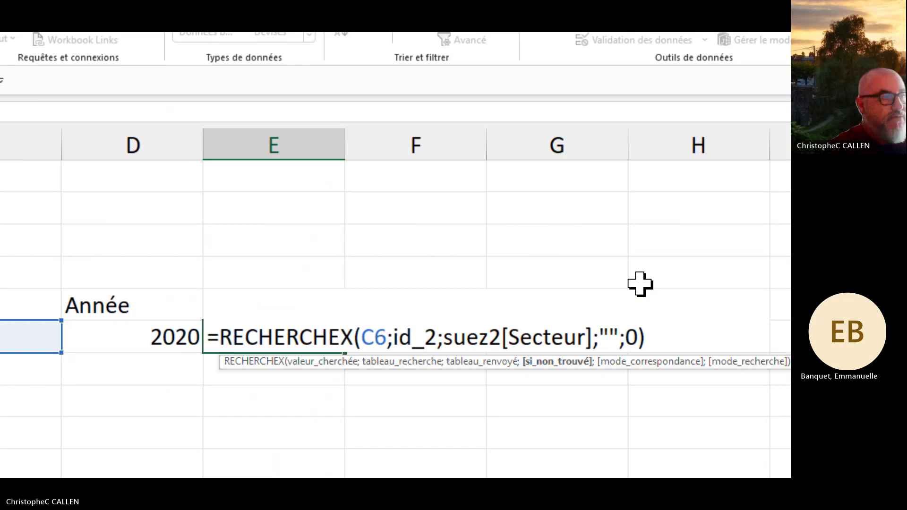
pyautogui.press('Return')
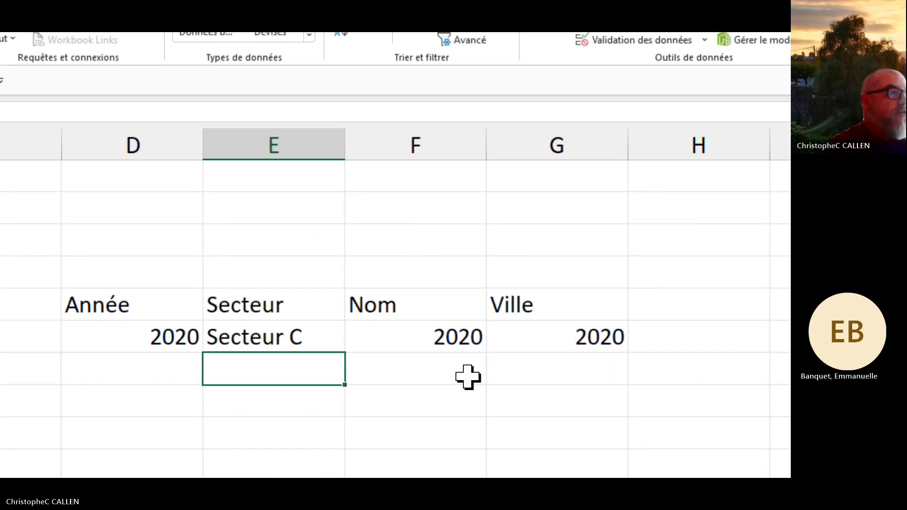
# Step: Change F6's lookup to return suez2[Nom] instead of Année, showing the ID-5 surname
pyautogui.doubleClick(460, 341)
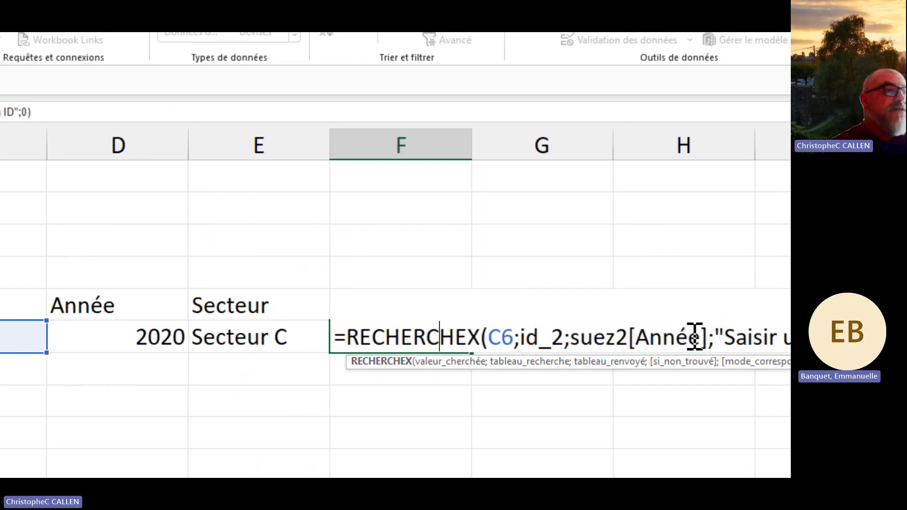
pyautogui.click(710, 337)
pyautogui.click(696, 335)
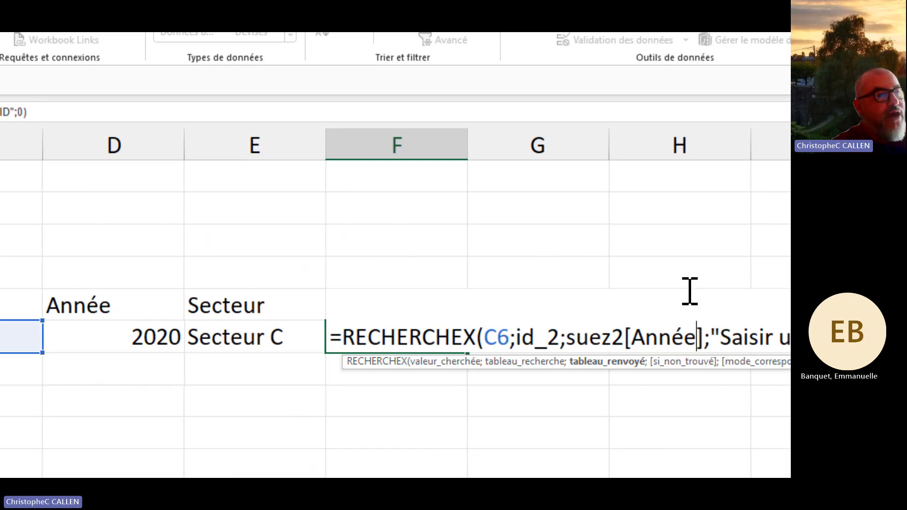
pyautogui.press('BackSpace')
pyautogui.press('BackSpace')
pyautogui.press('BackSpace')
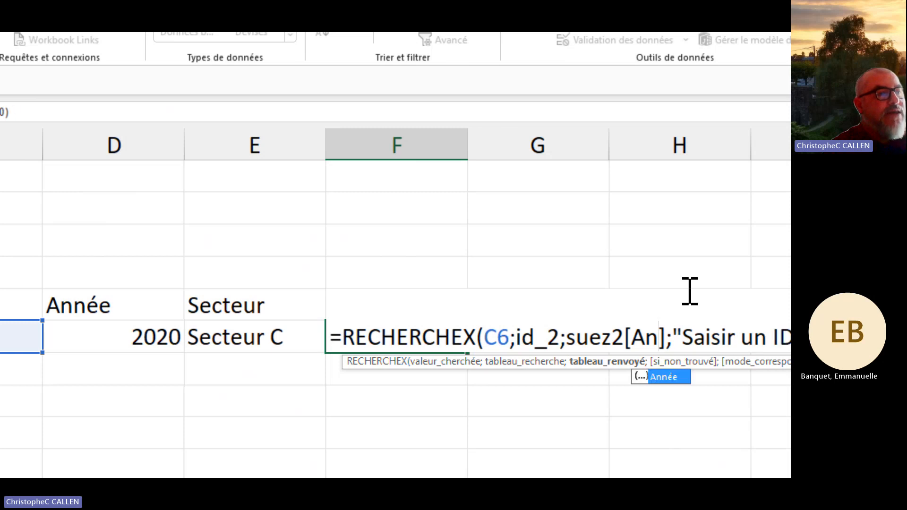
pyautogui.press('BackSpace')
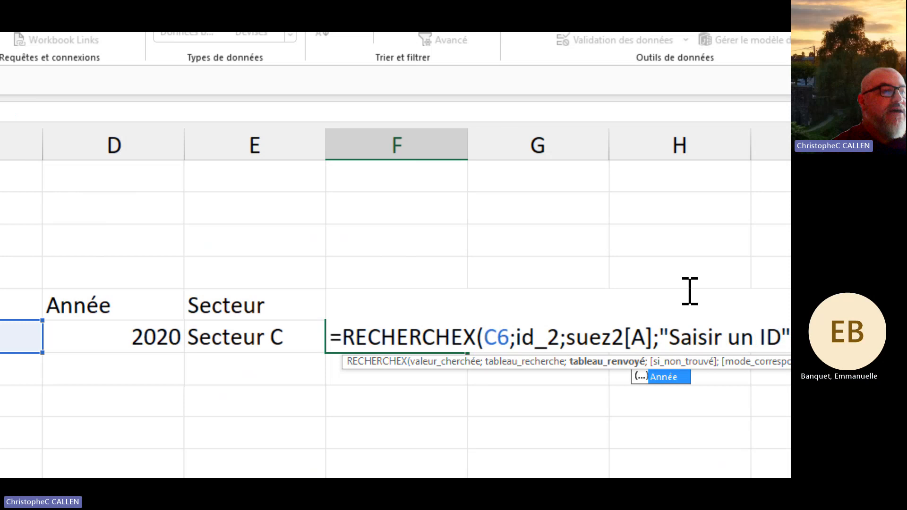
pyautogui.press('BackSpace')
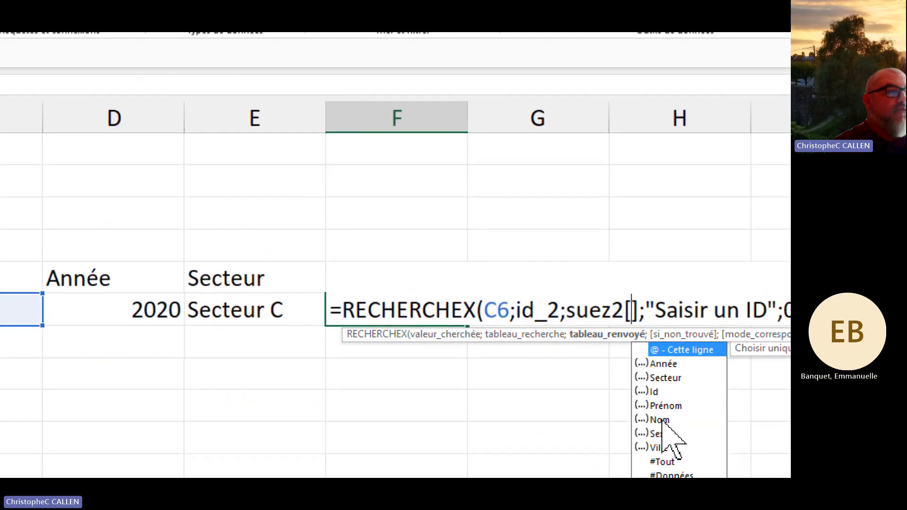
pyautogui.doubleClick(661, 432)
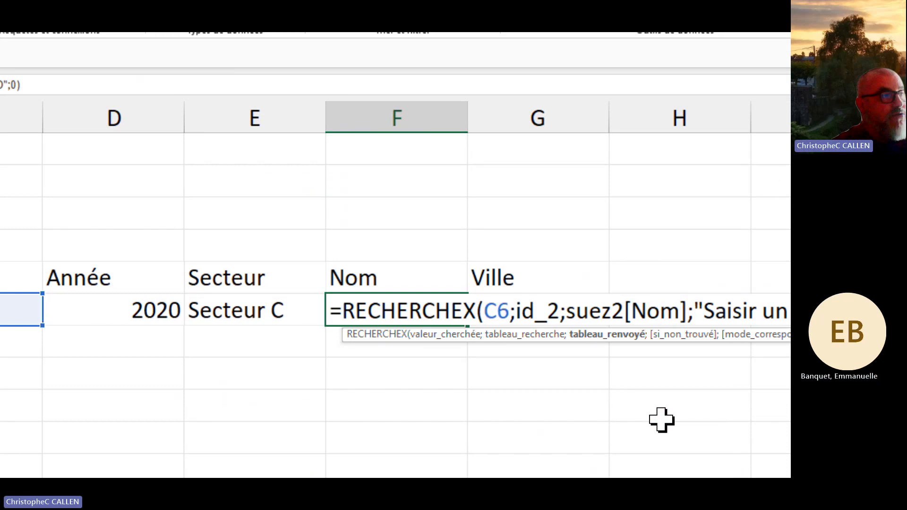
pyautogui.press('Return')
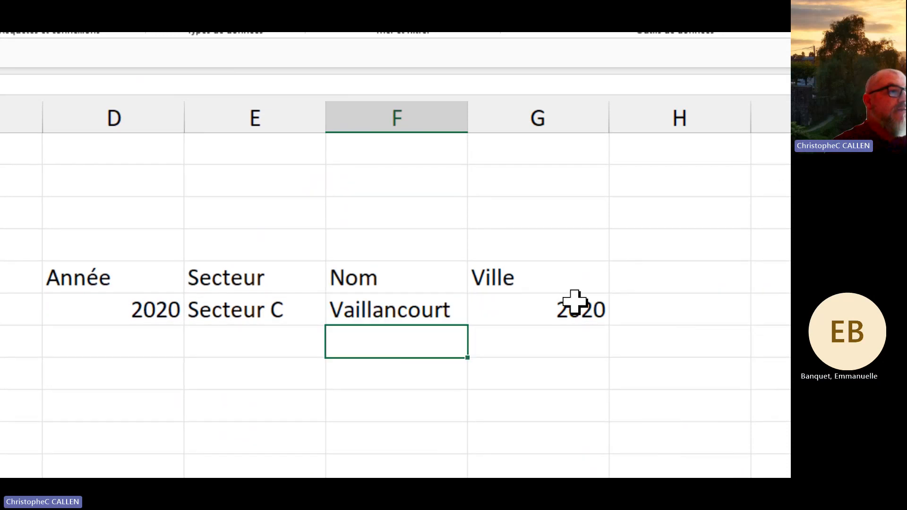
# Step: Make G6 return suez2[Ville] with an empty-text fallback, showing Bordeaux
pyautogui.doubleClick(575, 307)
pyautogui.hscroll(3, 700, 312)
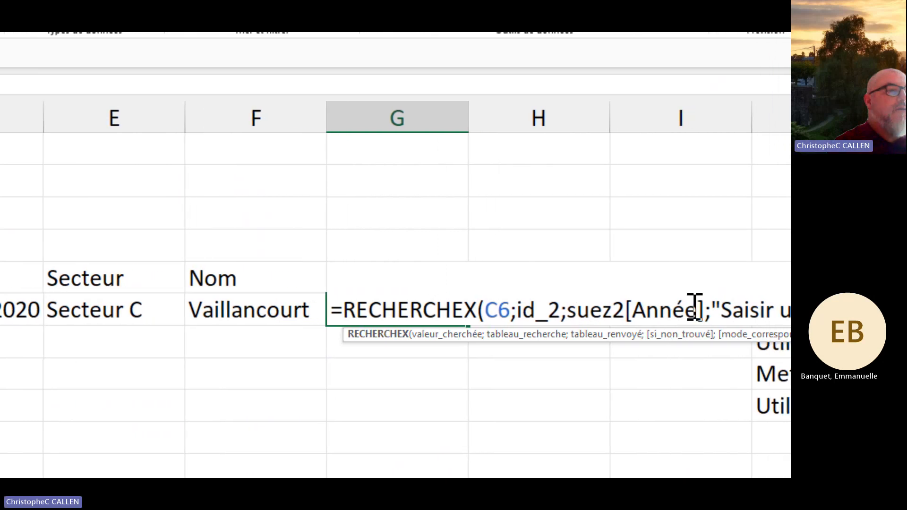
pyautogui.click(690, 309)
pyautogui.press('BackSpace')
pyautogui.press('BackSpace')
pyautogui.press('BackSpace')
pyautogui.press('BackSpace')
pyautogui.press('BackSpace')
pyautogui.press('BackSpace')
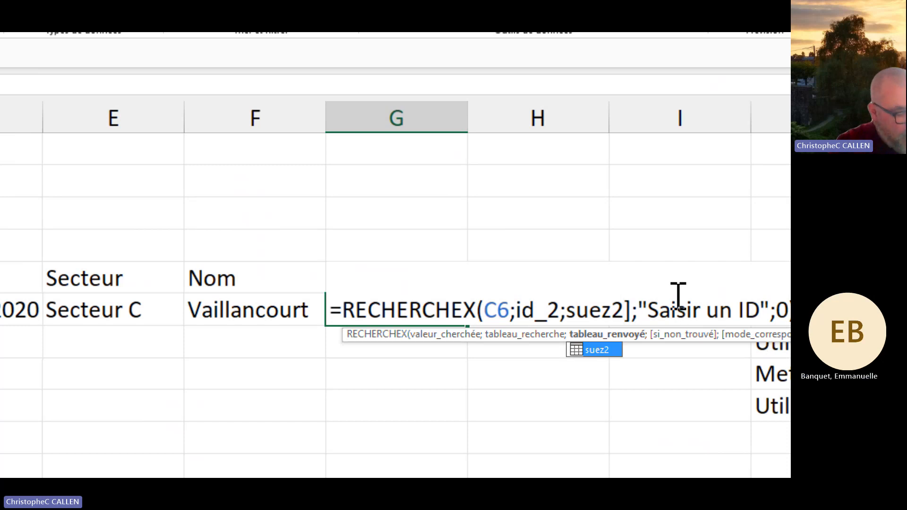
pyautogui.write('[')
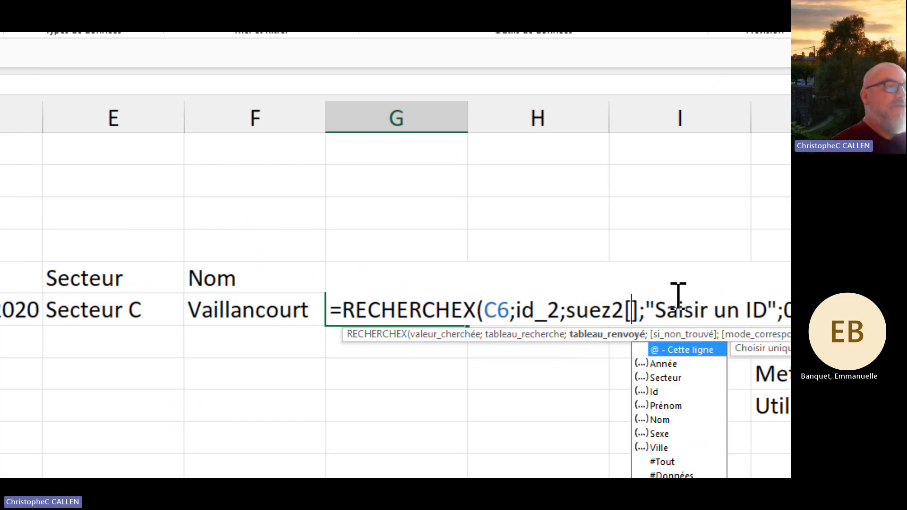
pyautogui.doubleClick(617, 397)
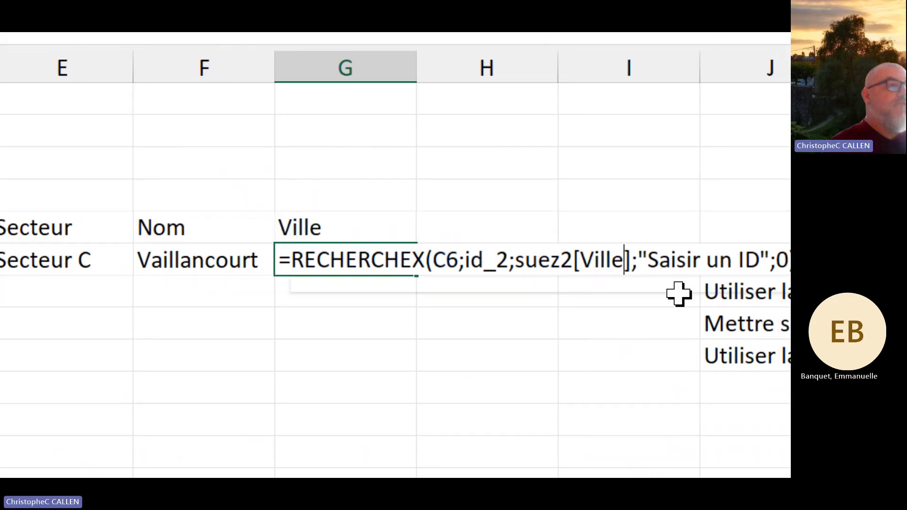
pyautogui.click(652, 260)
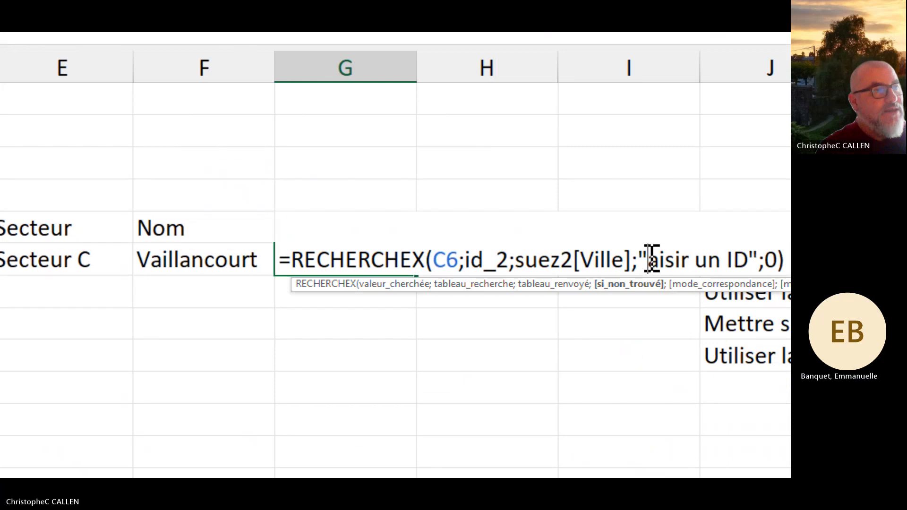
pyautogui.press('Delete')
pyautogui.press('Delete')
pyautogui.press('Delete')
pyautogui.press('Delete')
pyautogui.press('Delete')
pyautogui.press('Delete')
pyautogui.press('Delete')
pyautogui.press('Delete')
pyautogui.press('Delete')
pyautogui.press('Delete')
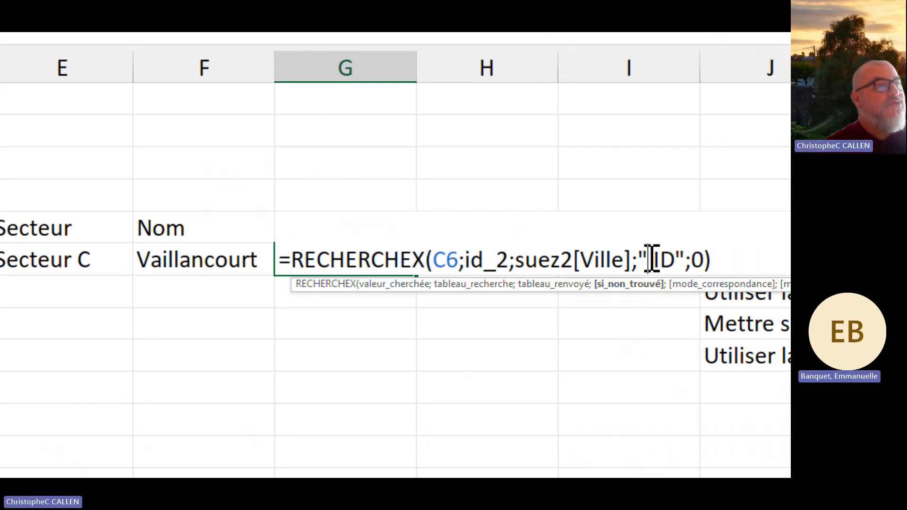
pyautogui.press('Delete')
pyautogui.press('Delete')
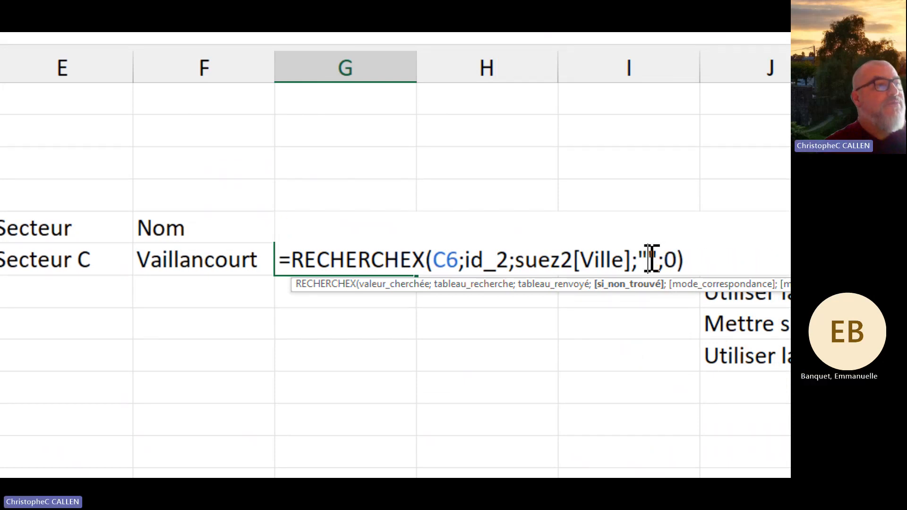
pyautogui.press('Return')
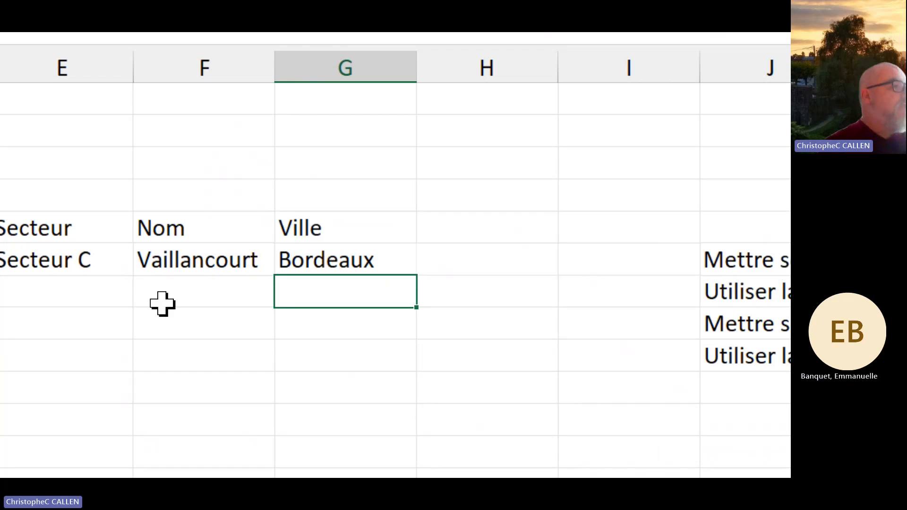
# Step: Replace the "Saisir un ID" fallback in F6's Nom formula with empty text ""
pyautogui.doubleClick(189, 266)
pyautogui.click(552, 260)
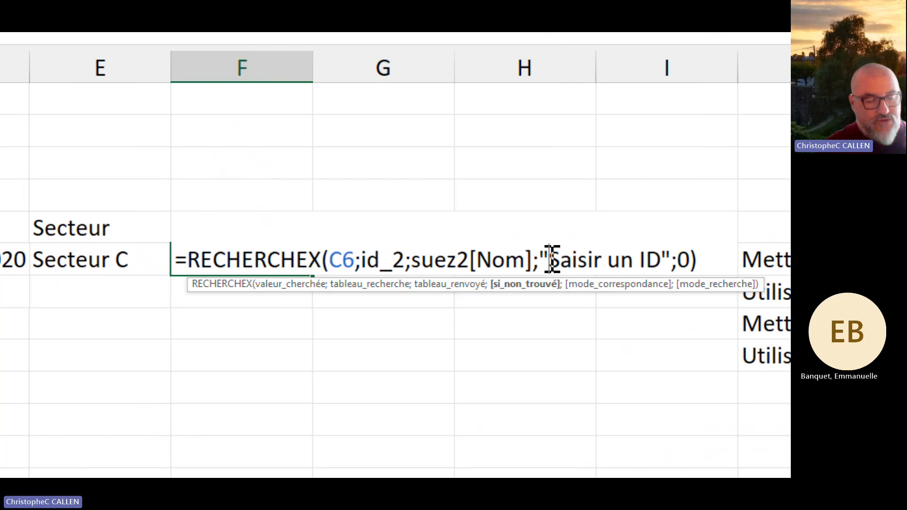
pyautogui.press('Delete')
pyautogui.press('Delete')
pyautogui.press('Delete')
pyautogui.press('Delete')
pyautogui.press('Delete')
pyautogui.press('Delete')
pyautogui.press('Delete')
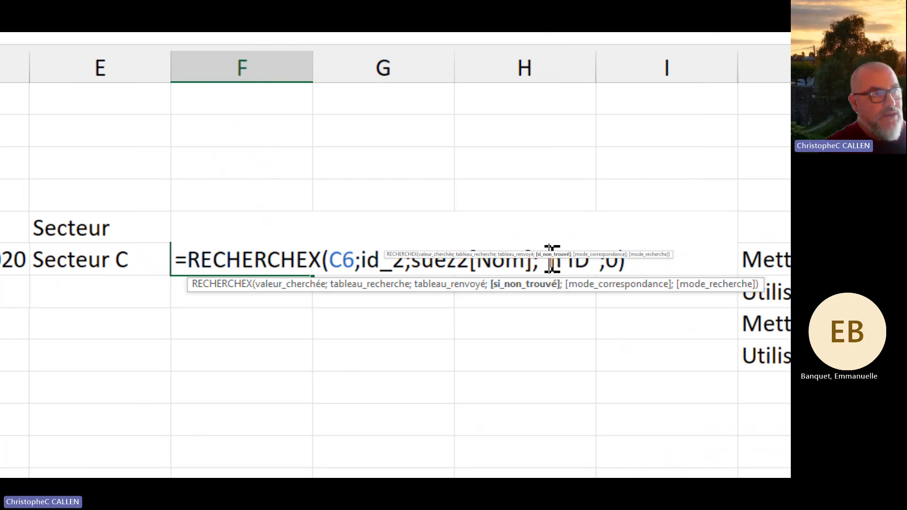
pyautogui.press('Delete')
pyautogui.press('Delete')
pyautogui.press('Delete')
pyautogui.press('Delete')
pyautogui.press('Delete')
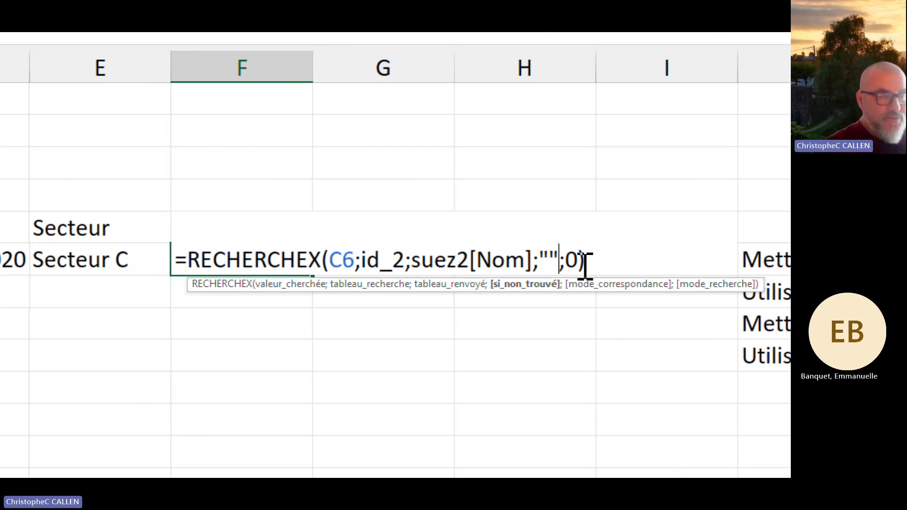
pyautogui.press('Return')
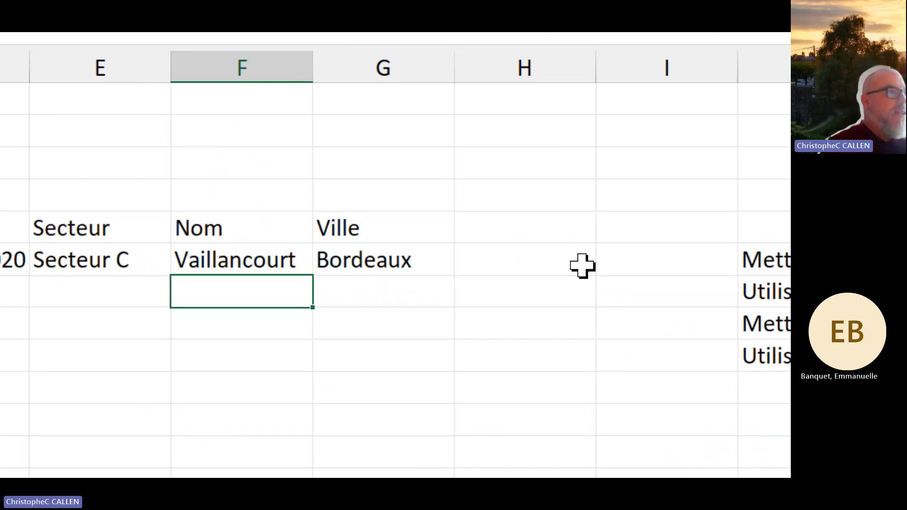
pyautogui.hscroll(-3, 299, 331)
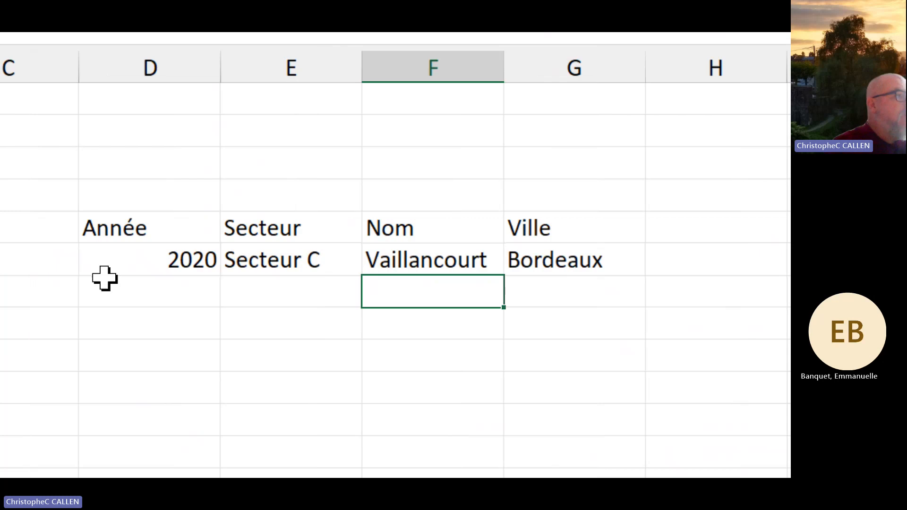
# Step: Check the Listing-3 source table, then return to RechercheX-1 and select D6
pyautogui.hscroll(-2, 105, 279)
pyautogui.click(109, 260)
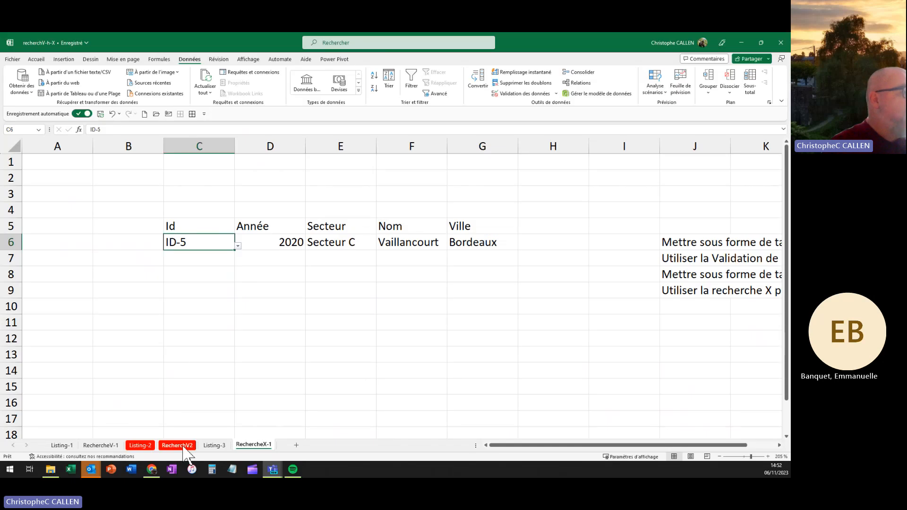
pyautogui.click(215, 446)
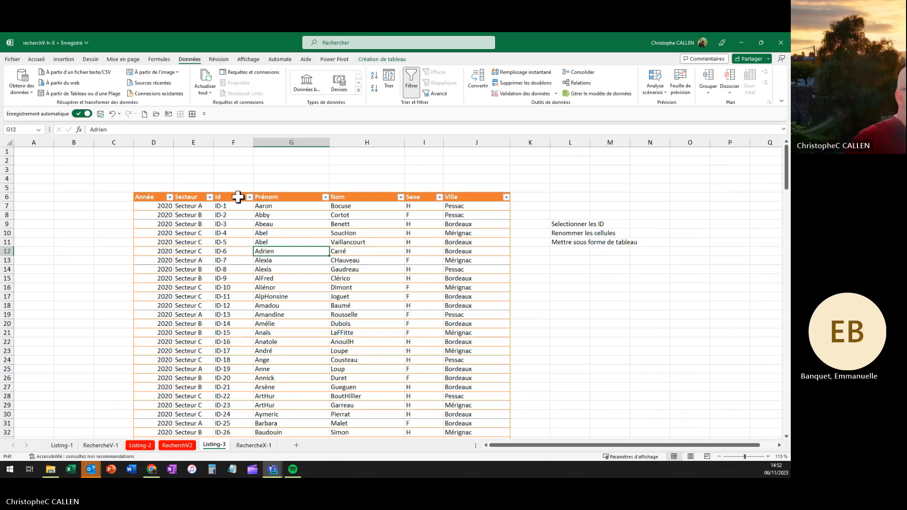
pyautogui.click(254, 446)
pyautogui.click(289, 242)
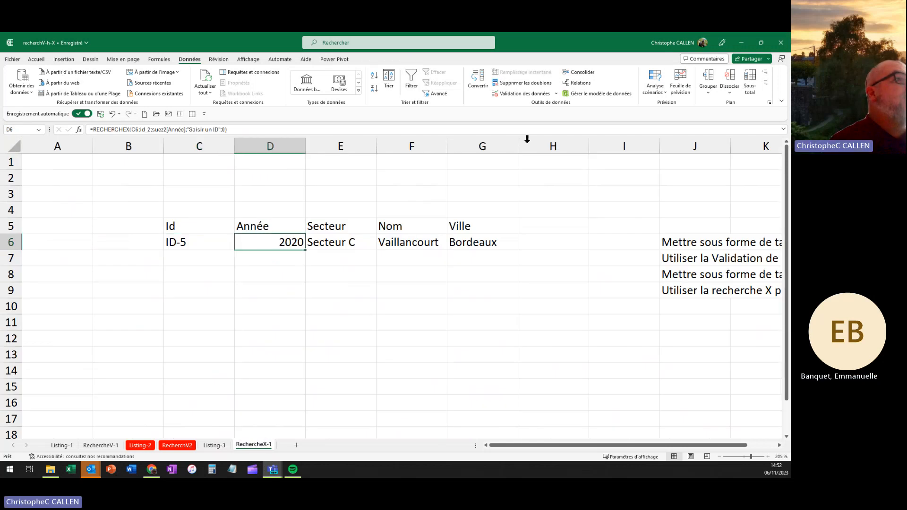
pyautogui.scroll(5, 466, 63)
# Step: Format C5:G6 as a table with a blue table style
pyautogui.click(434, 84)
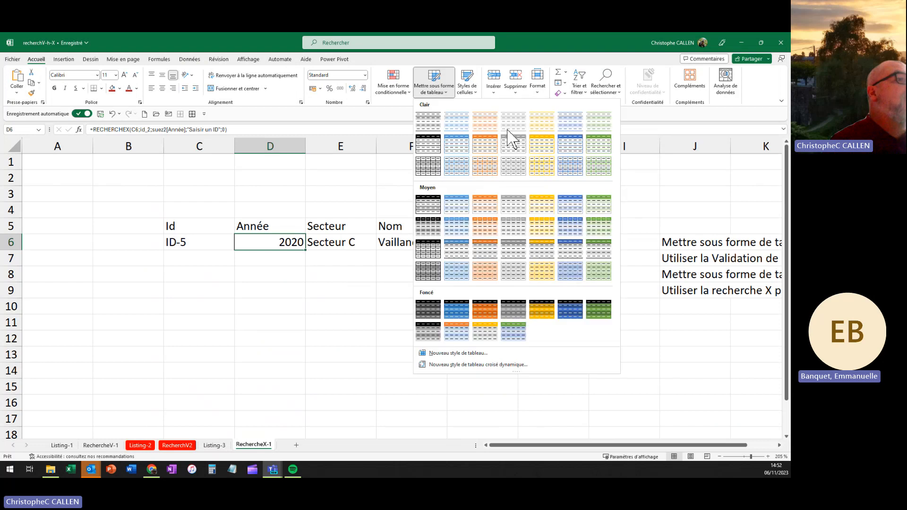
pyautogui.click(462, 152)
pyautogui.click(487, 251)
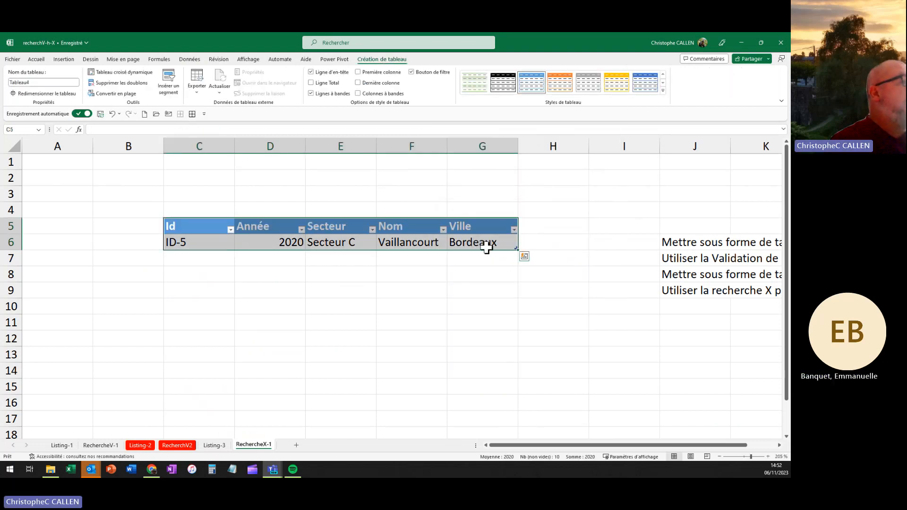
# Step: Extend the table with a new empty row 7
pyautogui.click(207, 251)
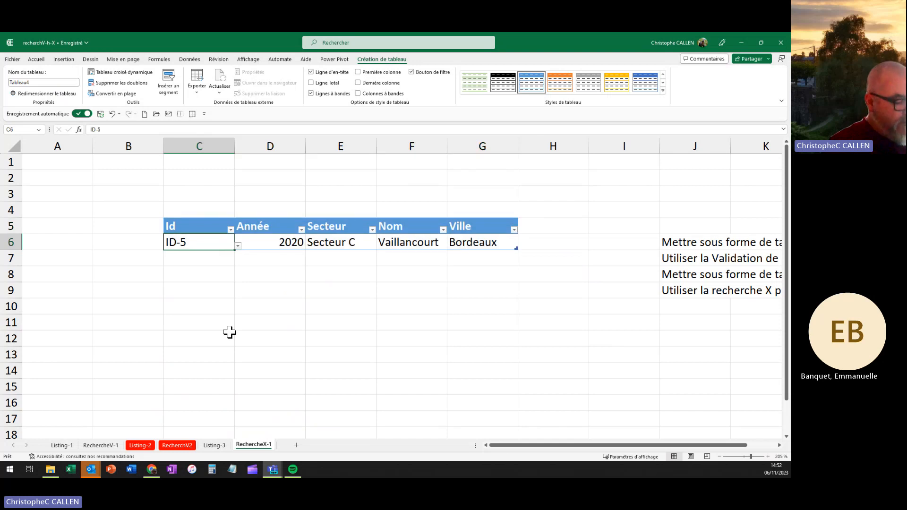
pyautogui.press('Tab')
pyautogui.press('Tab')
pyautogui.press('Tab')
pyautogui.press('Tab')
pyautogui.press('Tab')
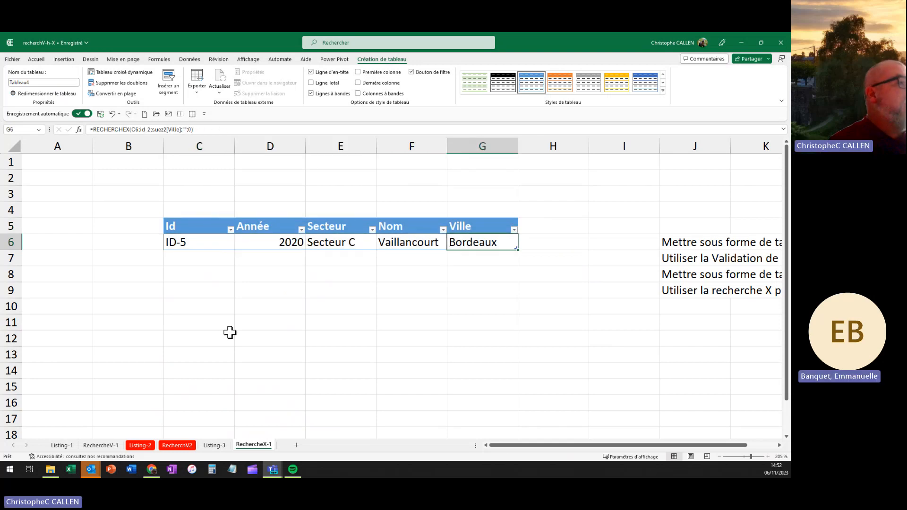
pyautogui.click(267, 323)
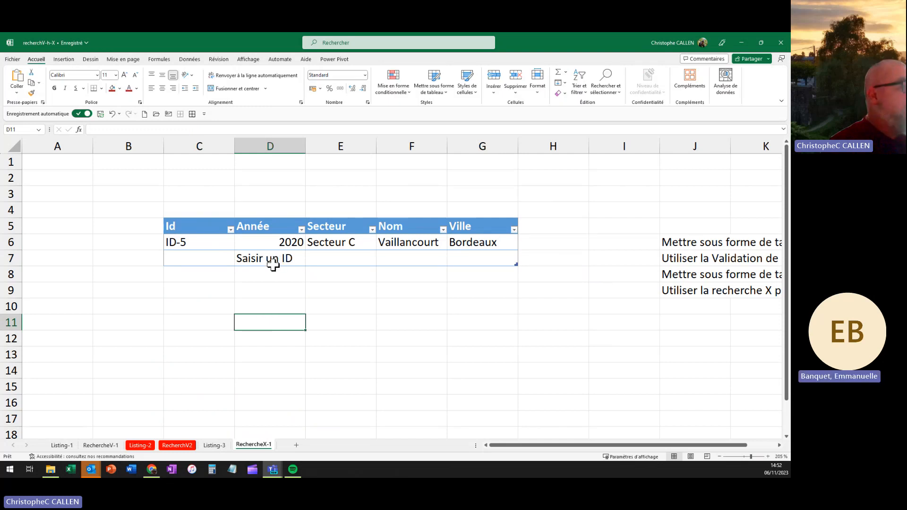
# Step: On RechercheV-1, add table row 9 with ID-4 chosen from the dropdown, then return to RechercheX-1
pyautogui.click(101, 446)
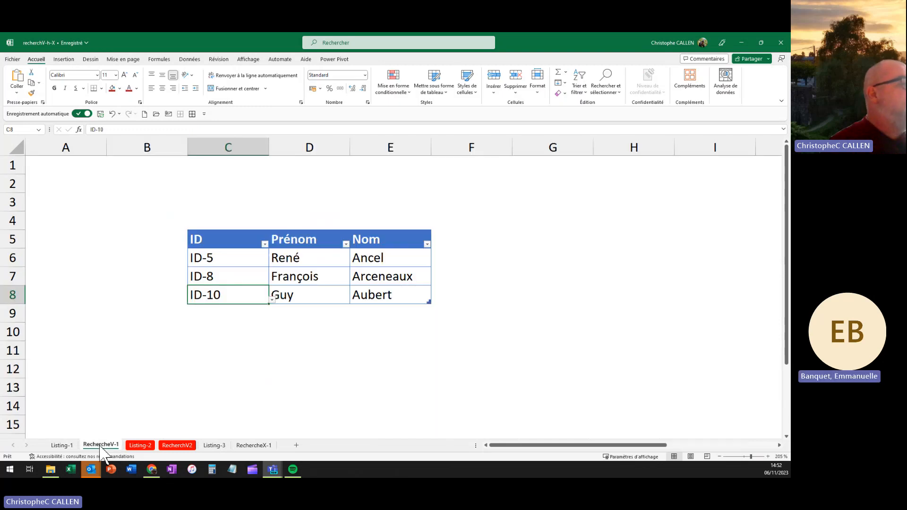
pyautogui.click(373, 296)
pyautogui.press('Tab')
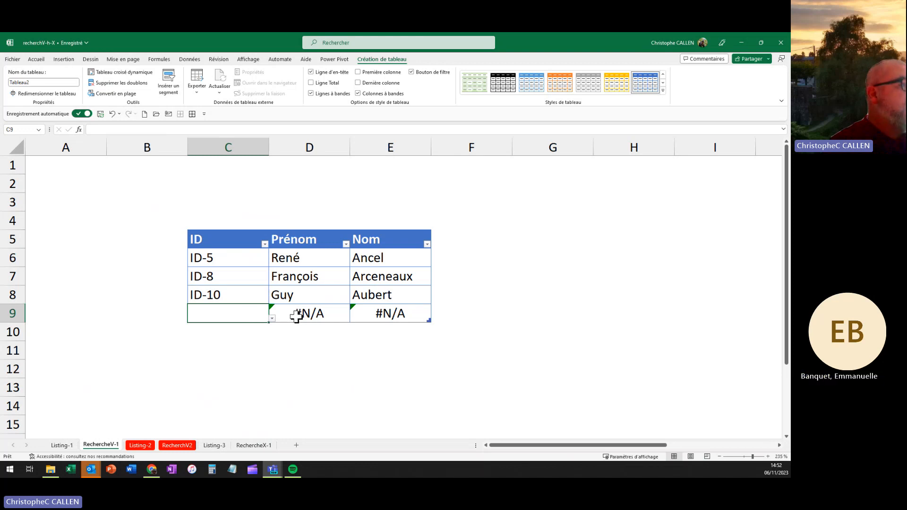
pyautogui.click(273, 319)
pyautogui.click(228, 348)
pyautogui.click(355, 406)
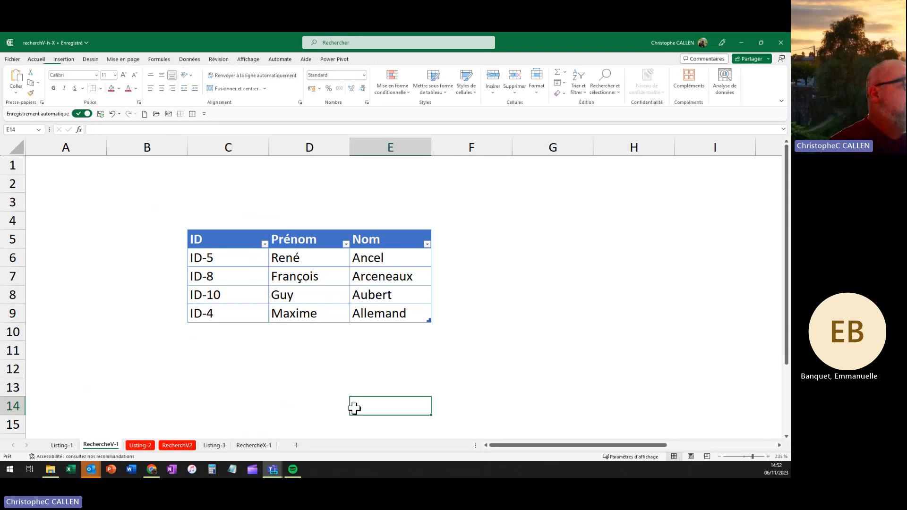
pyautogui.click(265, 447)
# Step: Choose ID-9 in C7 so the row fills in 2020, Secteur B and Bordeaux
pyautogui.click(206, 260)
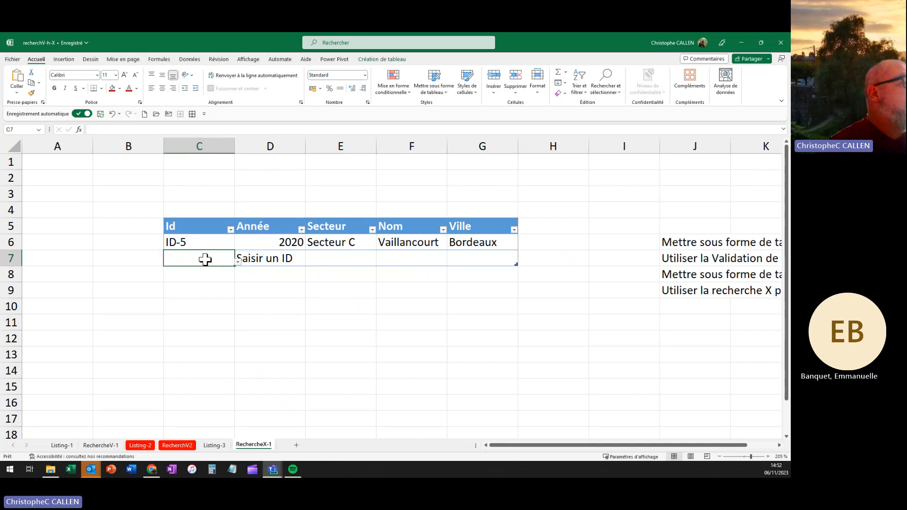
pyautogui.click(238, 263)
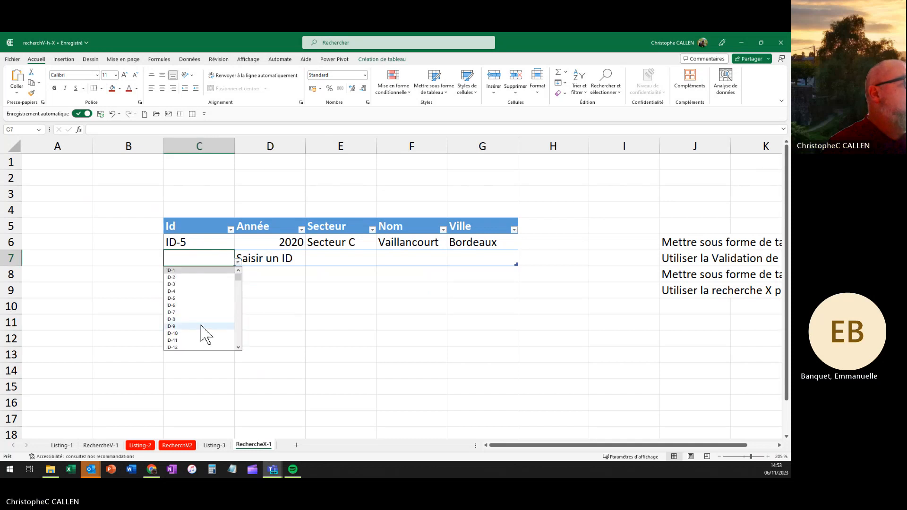
pyautogui.click(203, 328)
pyautogui.click(330, 303)
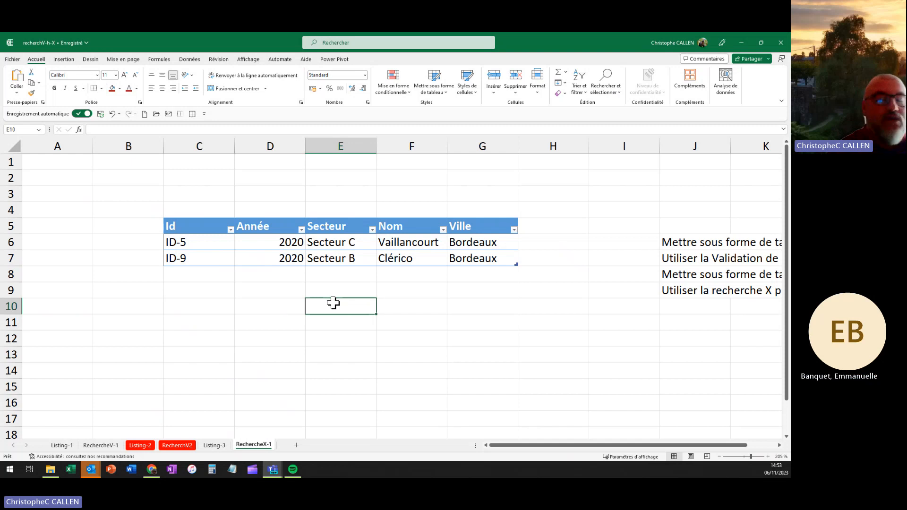
pyautogui.click(452, 313)
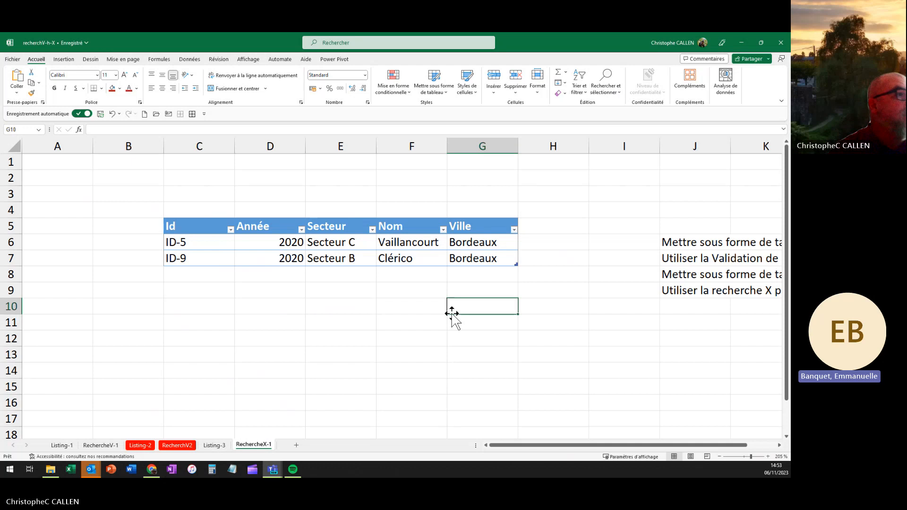